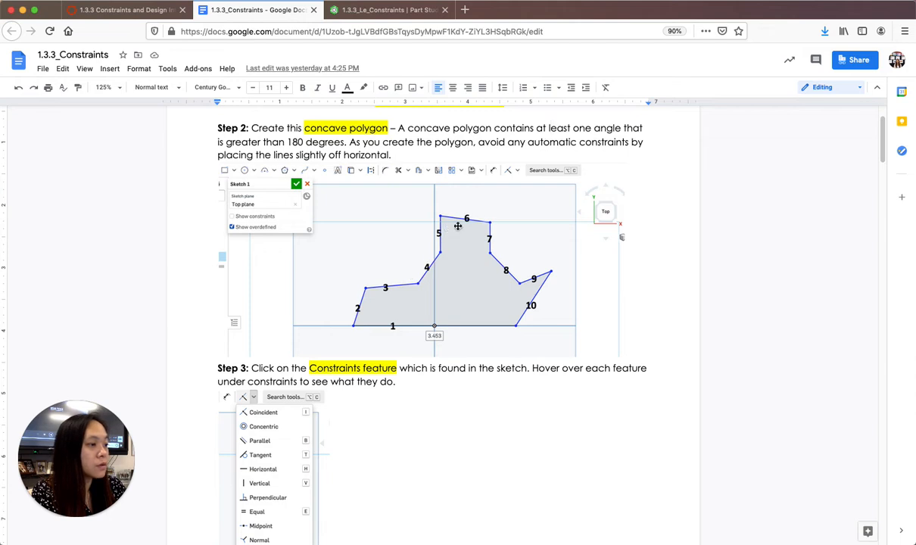
# Step: Switch to the Onshape part studio and start a new sketch on the Top plane
pyautogui.click(364, 9)
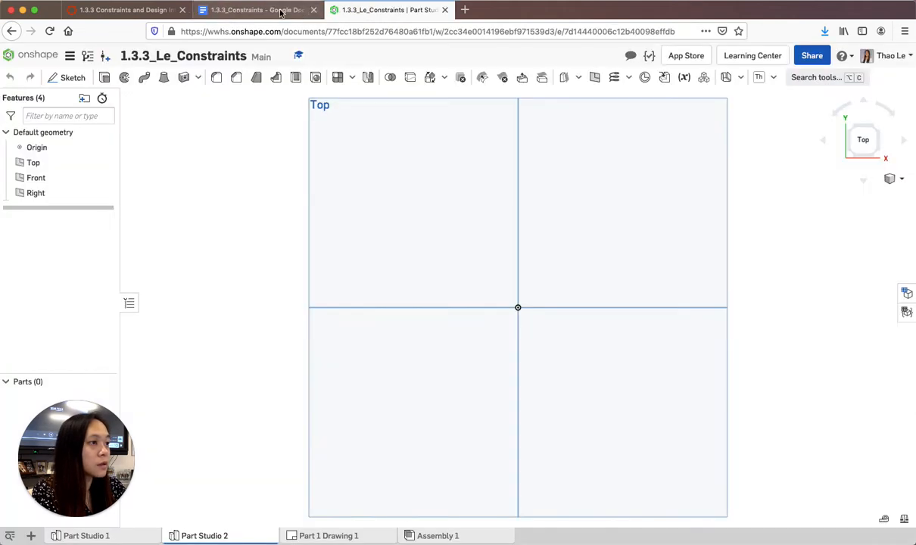
pyautogui.click(71, 78)
pyautogui.click(377, 207)
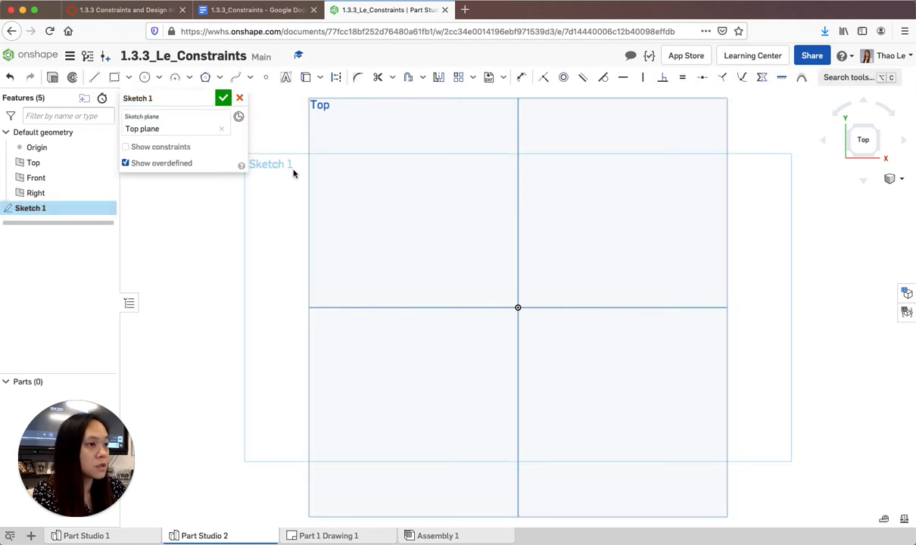
# Step: Draw five connected lines about 0.77, 1.15, 0.73, 0.61 and 0.8 long for the polygon's left side and top, starting on the horizontal axis
pyautogui.click(94, 79)
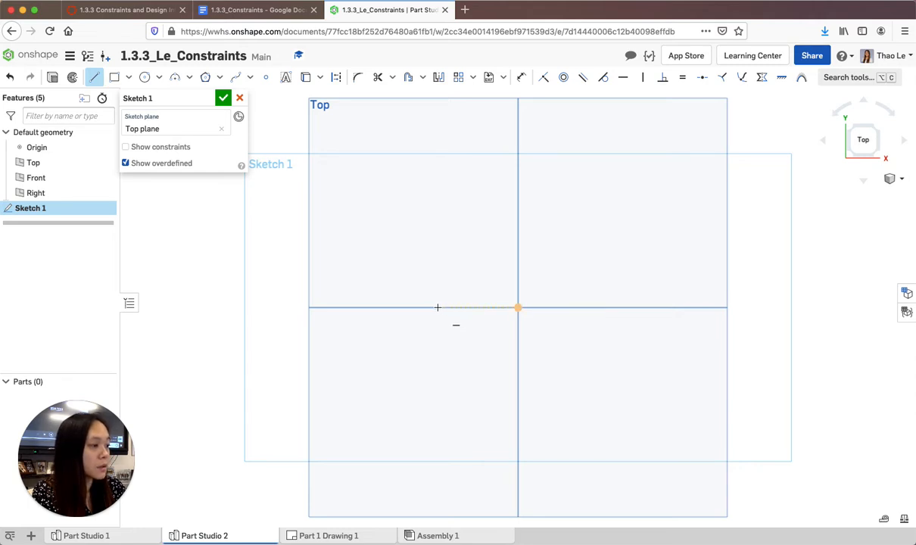
pyautogui.moveTo(437, 309); pyautogui.dragTo(456, 257)
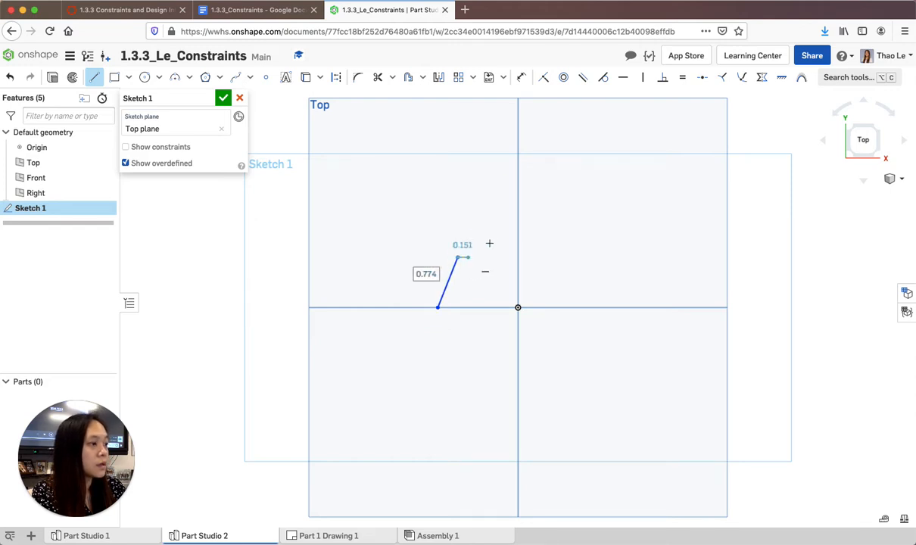
pyautogui.click(534, 226)
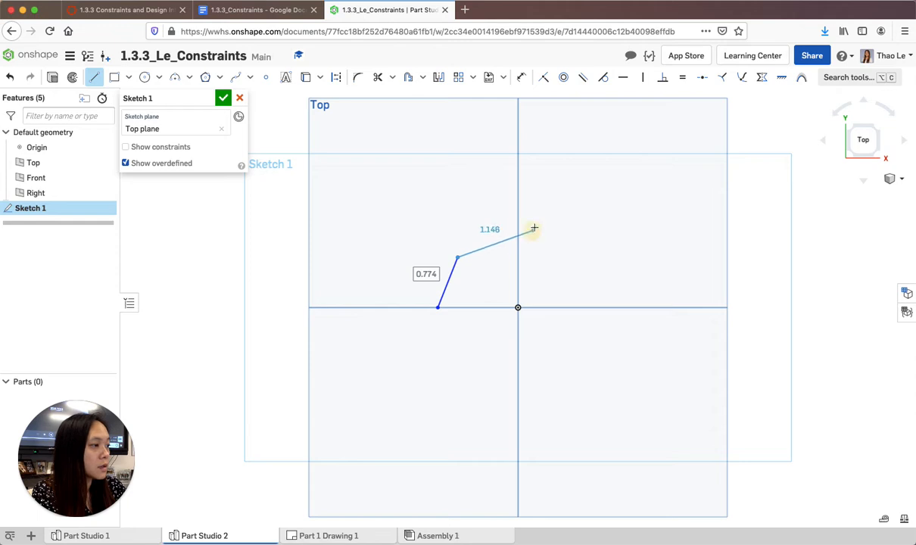
pyautogui.click(555, 181)
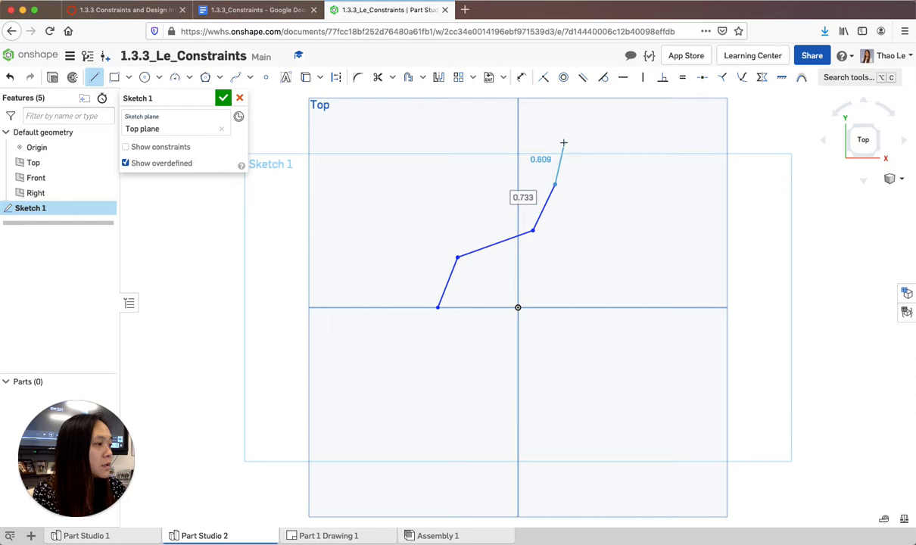
pyautogui.click(563, 142)
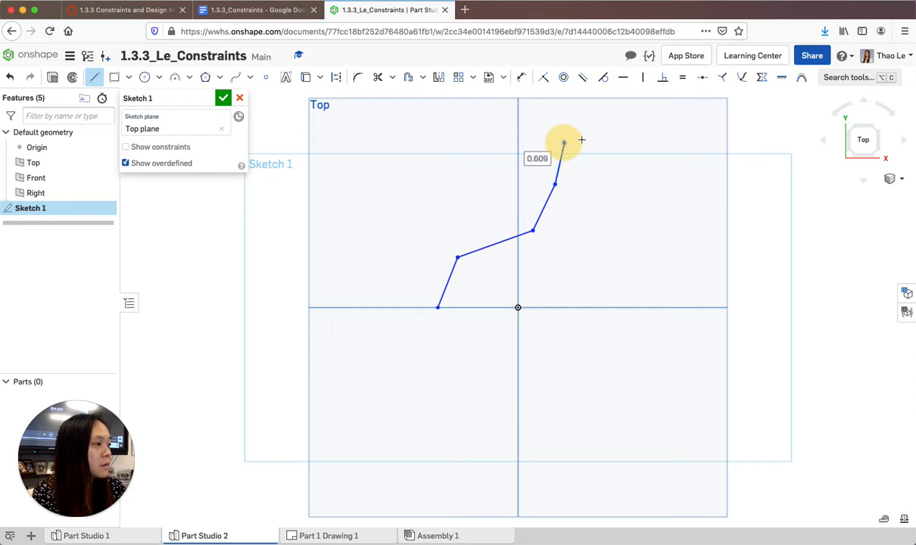
pyautogui.click(619, 139)
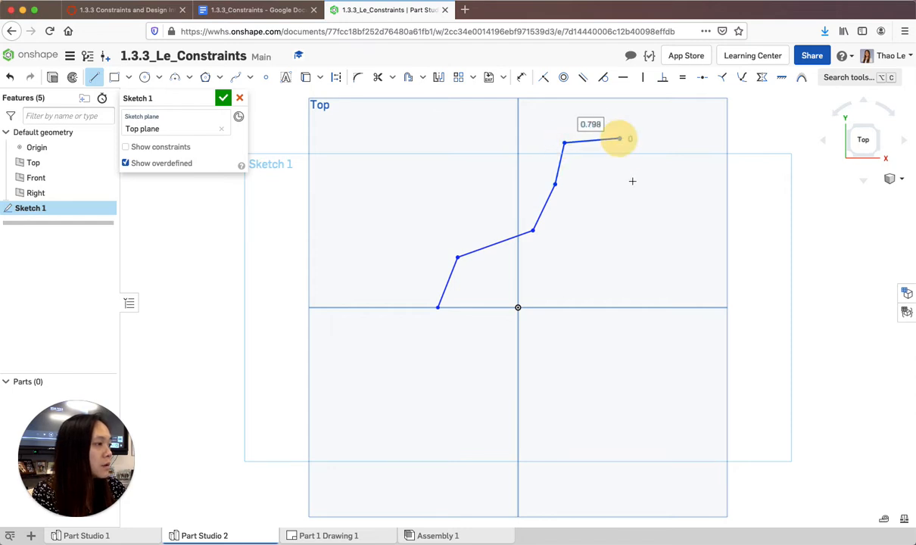
# Step: Continue the outline with four lines down the right side and a horizontal base about 3.34 long, ending short of the starting point
pyautogui.click(634, 181)
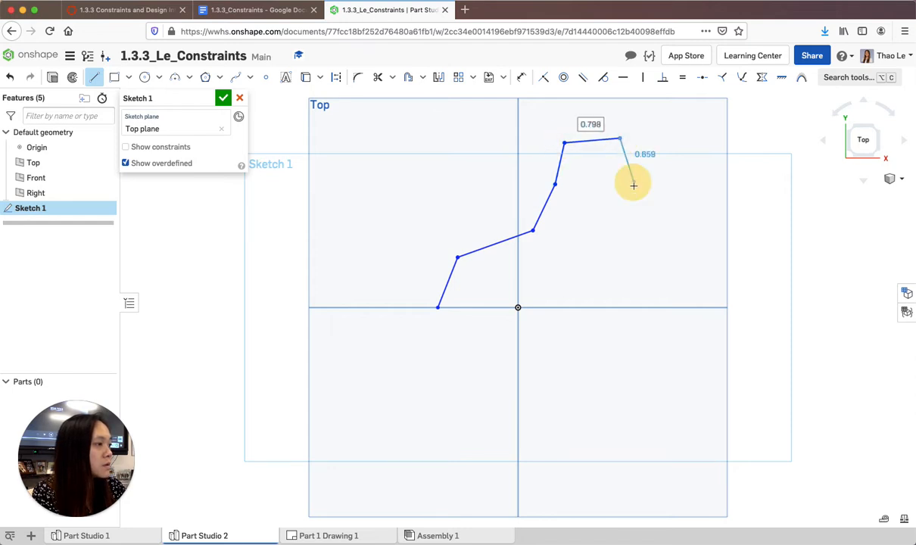
pyautogui.click(660, 229)
pyautogui.click(720, 251)
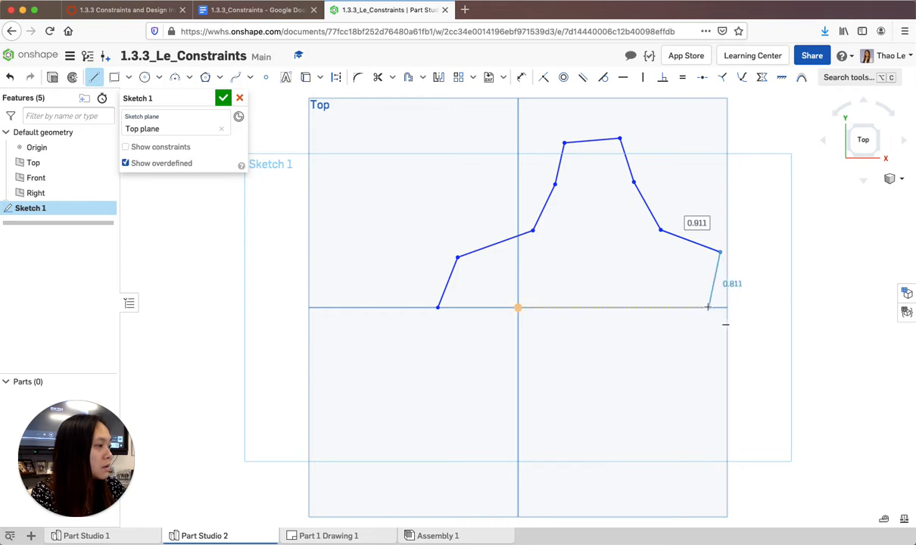
pyautogui.click(708, 307)
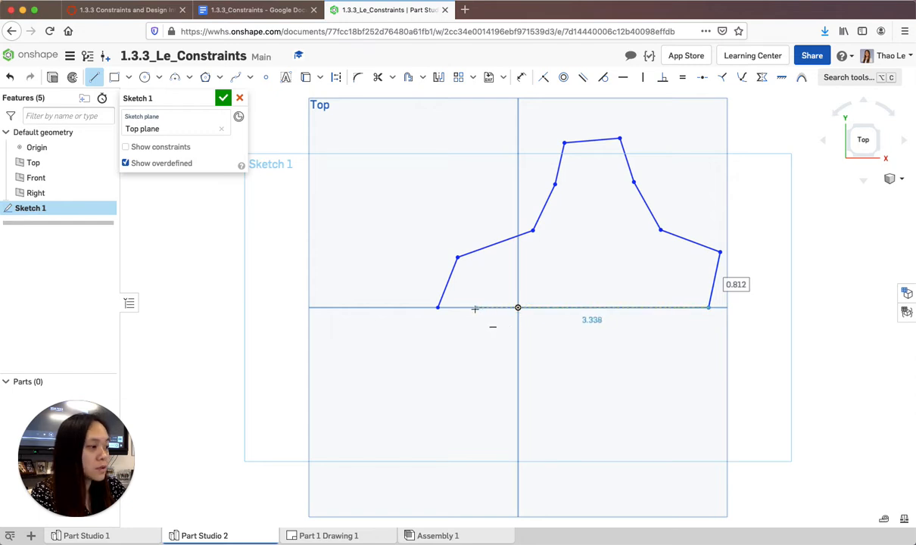
pyautogui.click(475, 306)
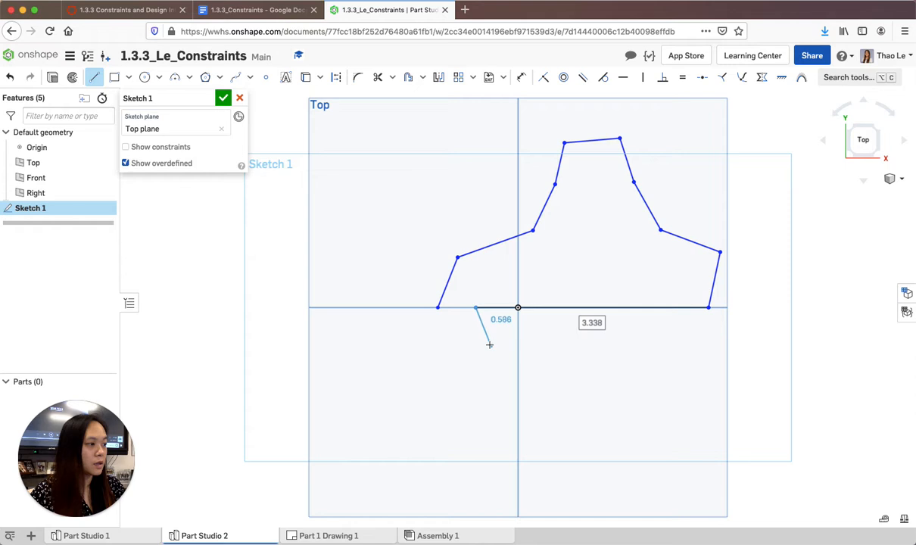
pyautogui.press('Escape')
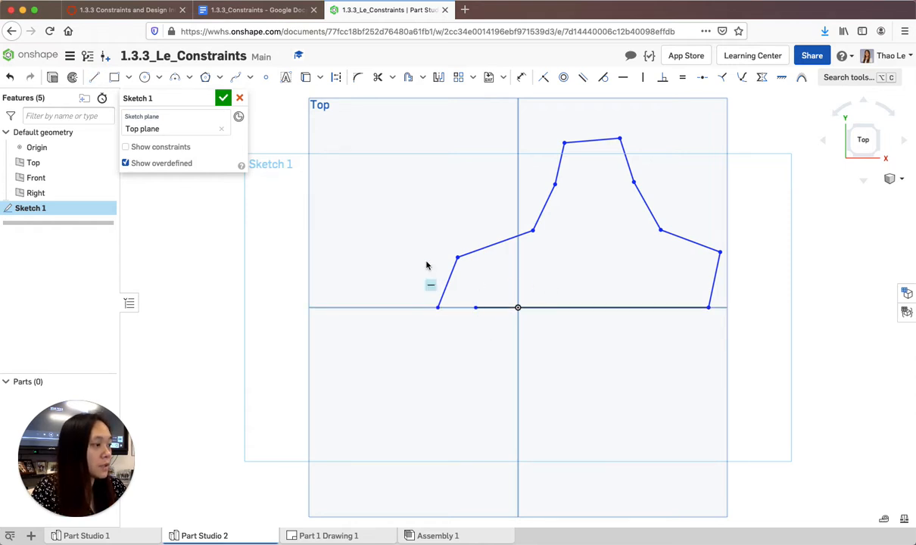
# Step: Compare the sketched outline with the numbered concave polygon shown in Step 2 of the instructions document
pyautogui.click(233, 10)
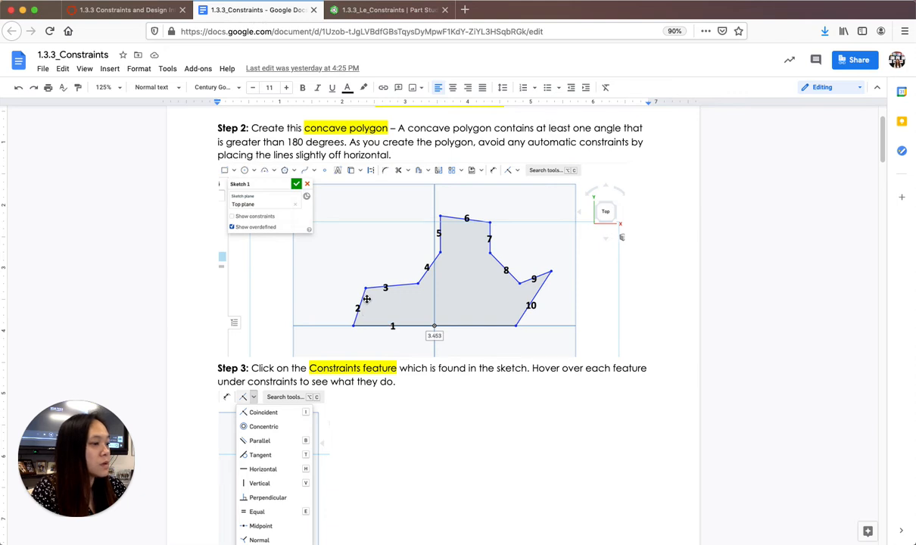
pyautogui.click(386, 10)
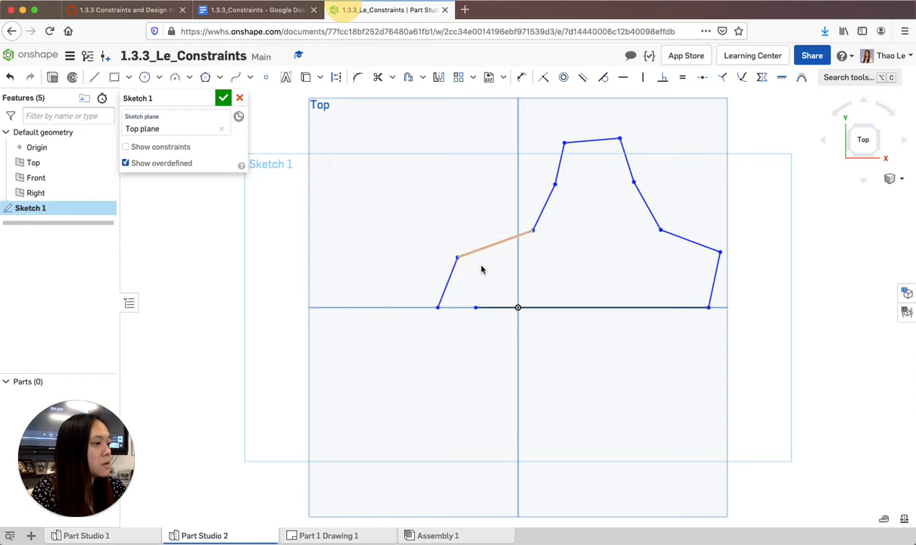
pyautogui.click(480, 307)
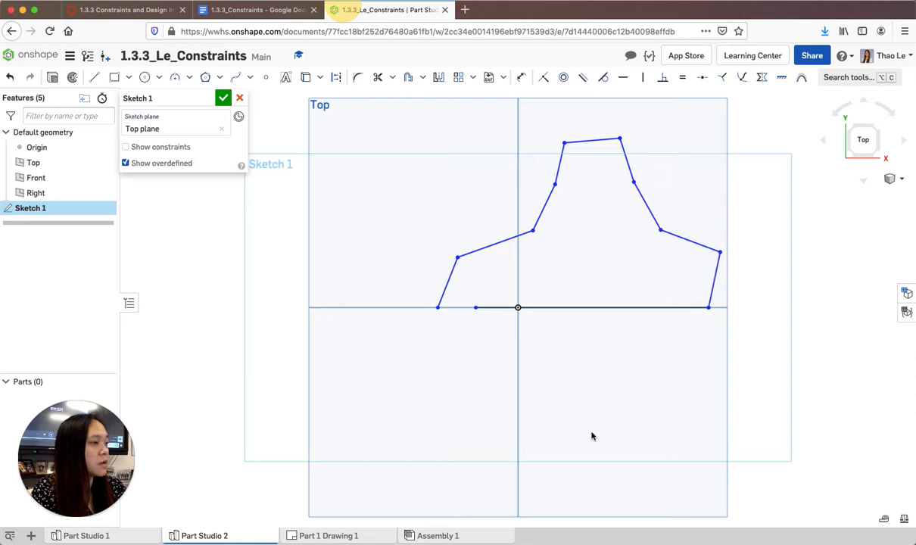
# Step: Read Step 3 of the instructions document and examine the list of available sketch constraints in Onshape
pyautogui.click(235, 14)
pyautogui.scroll(-3, 463, 334)
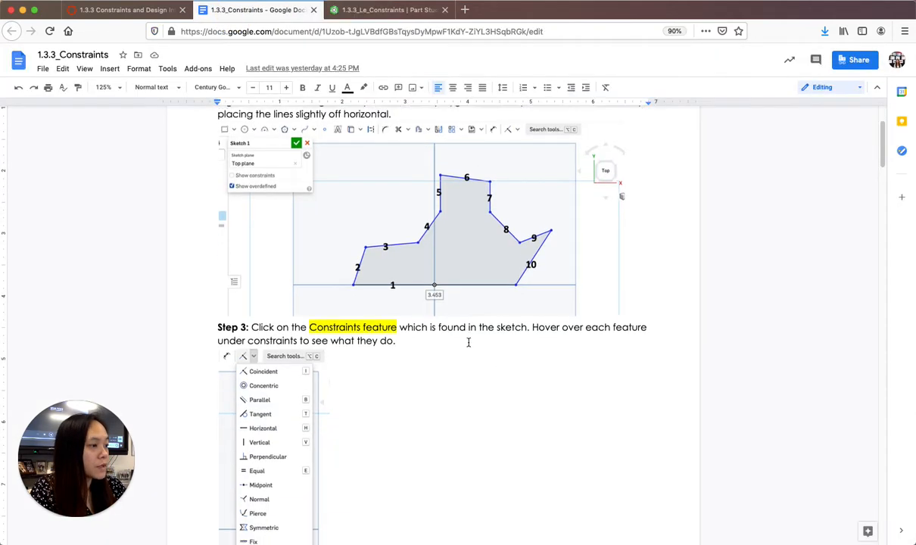
pyautogui.scroll(-3, 462, 330)
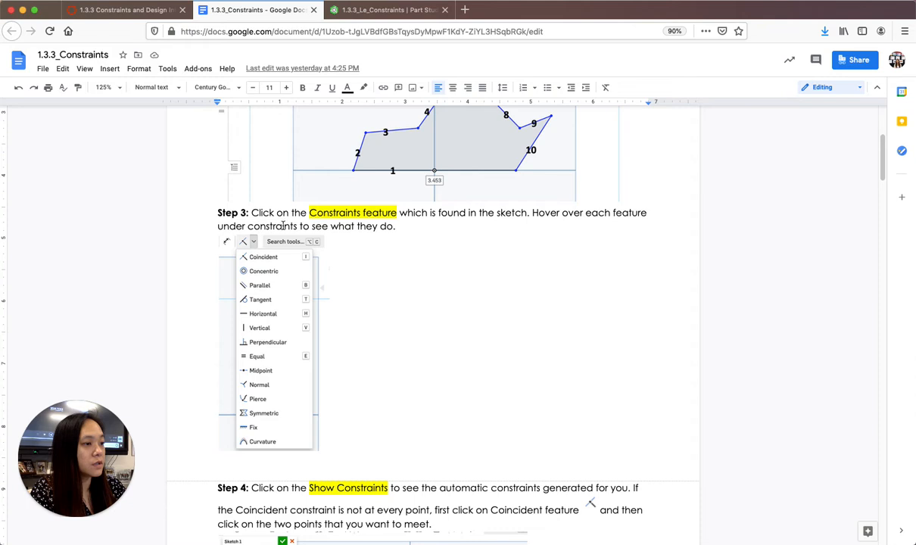
pyautogui.click(358, 11)
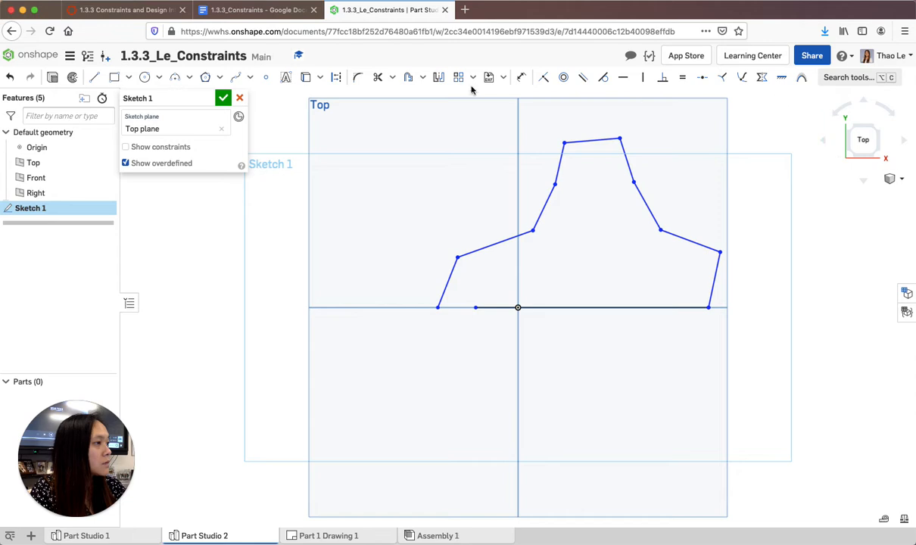
pyautogui.click(542, 79)
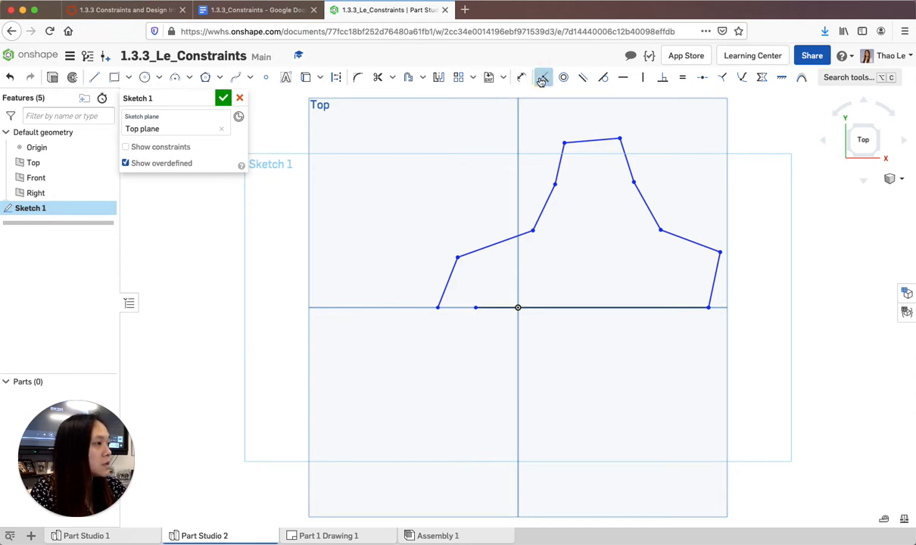
pyautogui.moveTo(913, 214); pyautogui.dragTo(838, 218)
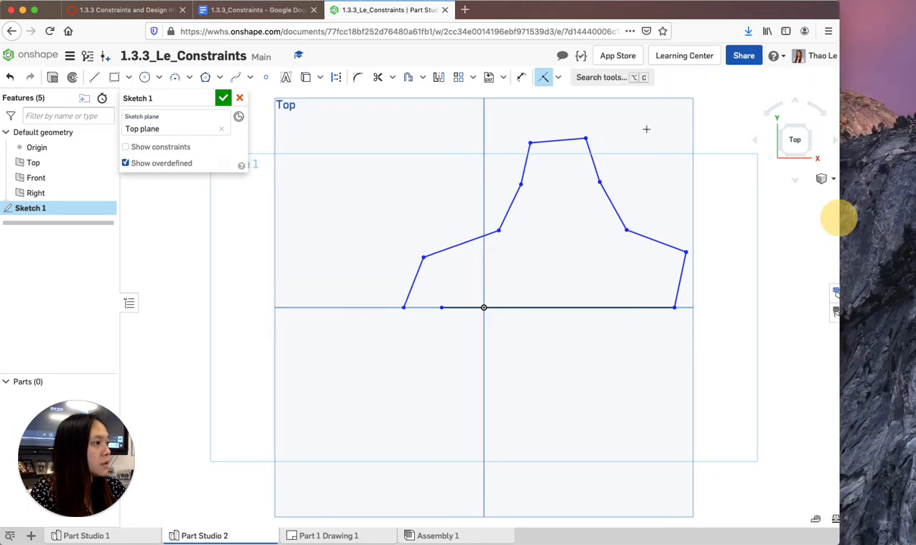
pyautogui.click(558, 79)
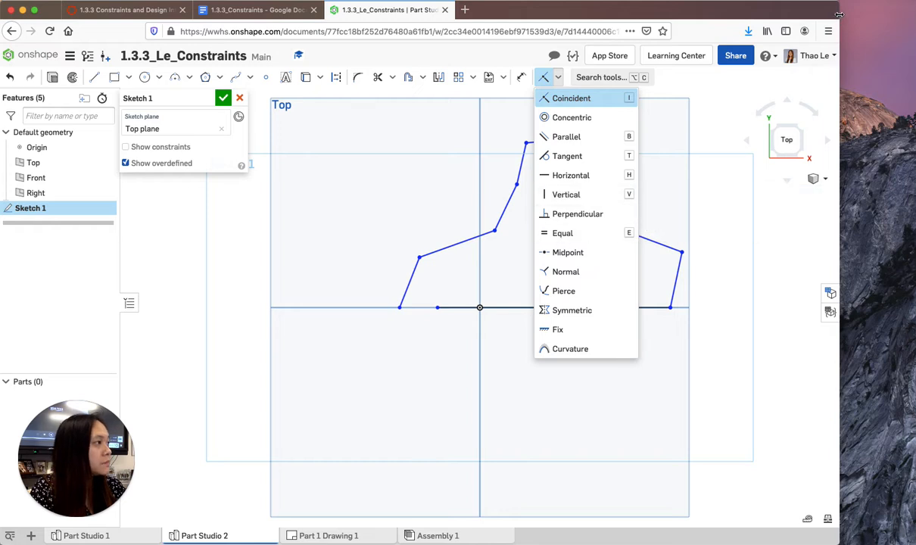
pyautogui.moveTo(839, 15); pyautogui.dragTo(915, 15)
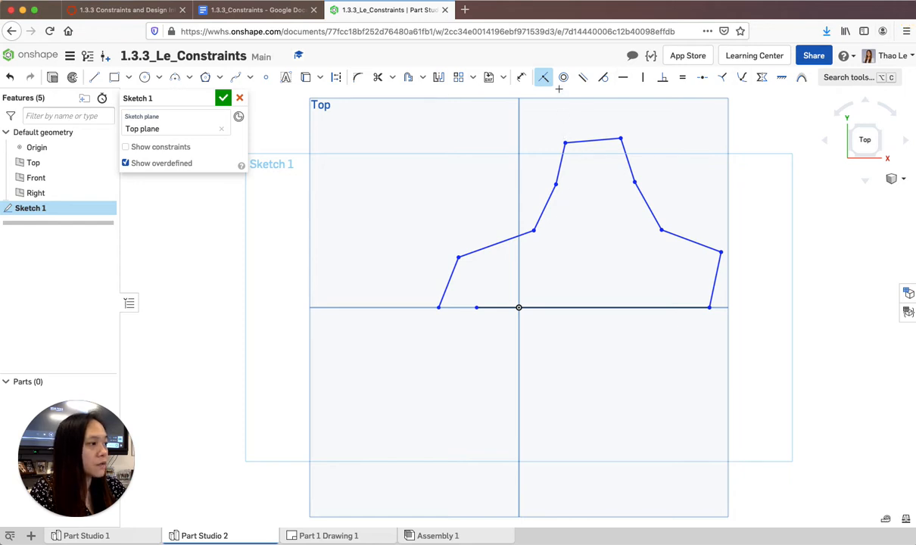
# Step: Read Step 4 of the instructions and display the constraints of Sketch 1, inspecting the coincident one at the upper end of the first line
pyautogui.click(239, 10)
pyautogui.scroll(-5, 345, 319)
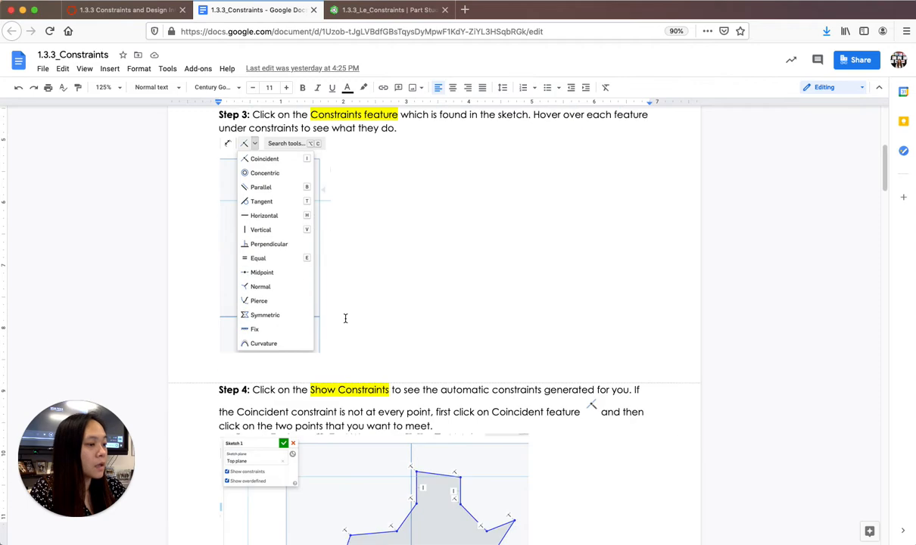
pyautogui.scroll(-2, 321, 294)
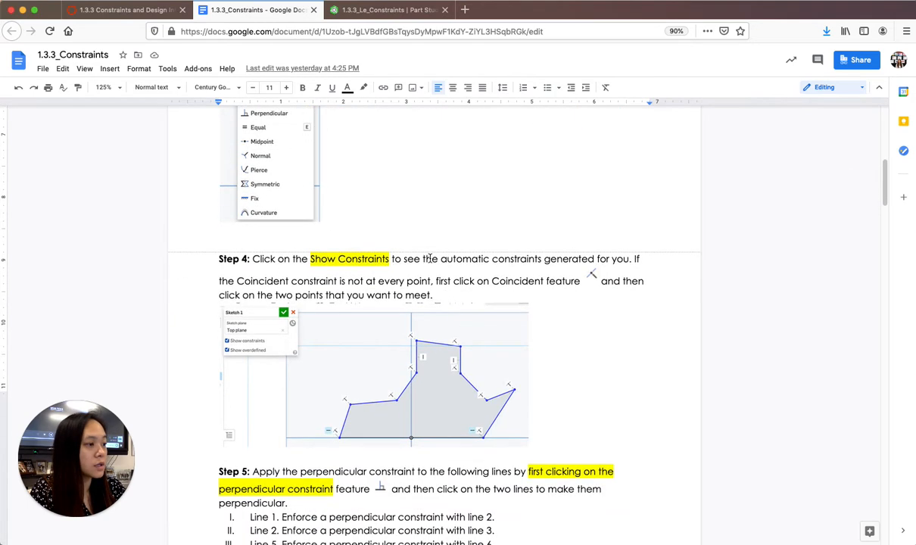
pyautogui.scroll(-2, 647, 234)
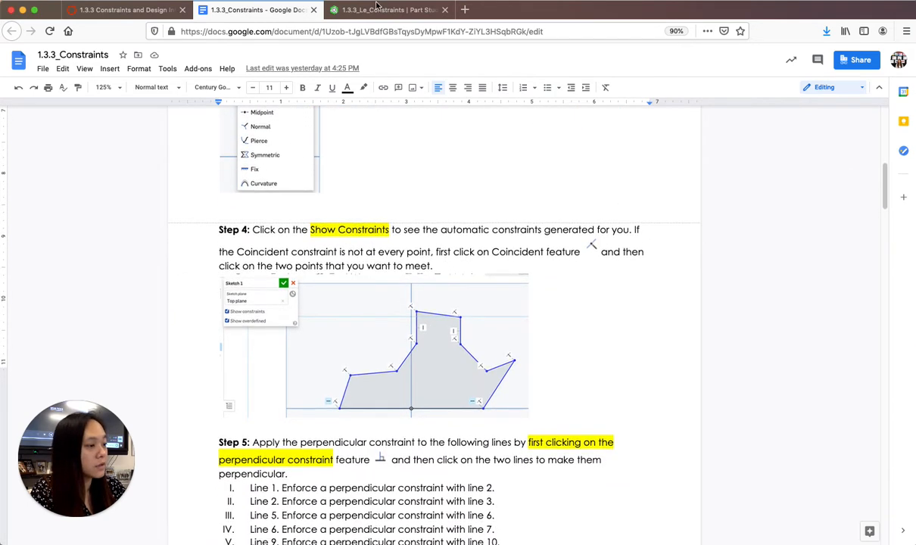
pyautogui.click(379, 10)
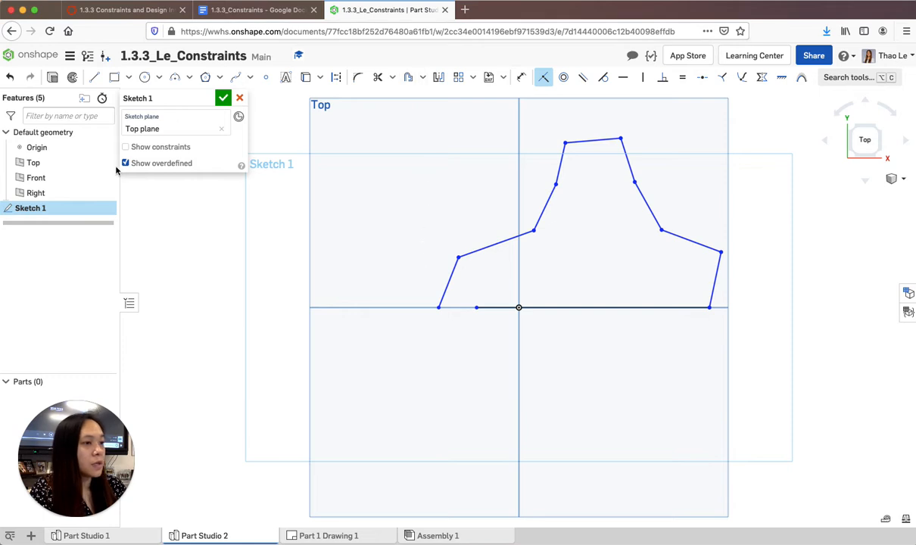
pyautogui.click(130, 148)
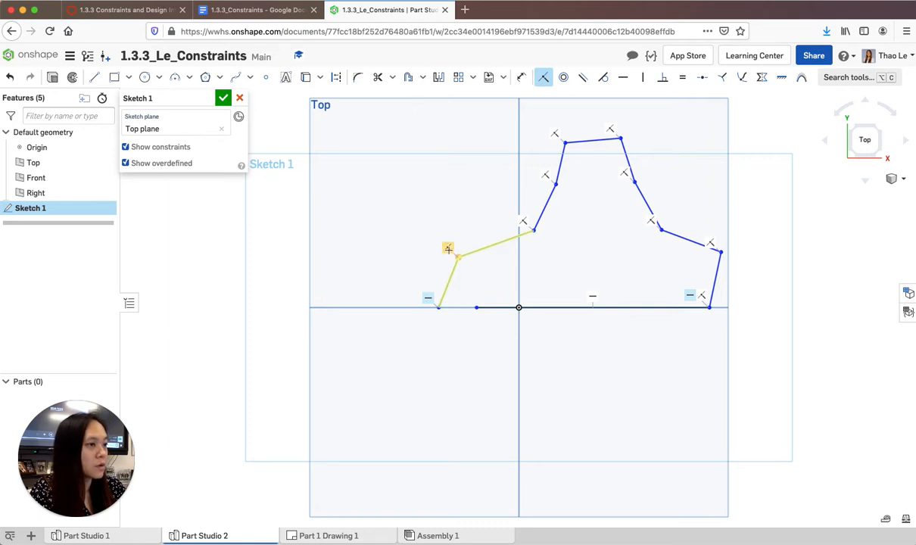
pyautogui.click(448, 249)
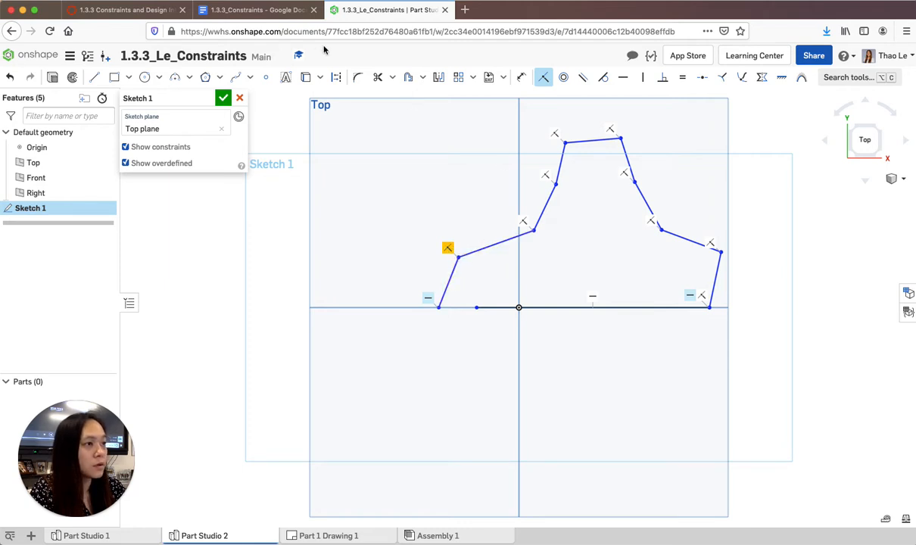
# Step: Close the polygon by applying a Coincident constraint between the base line's open end and the first line's lower endpoint
pyautogui.click(231, 15)
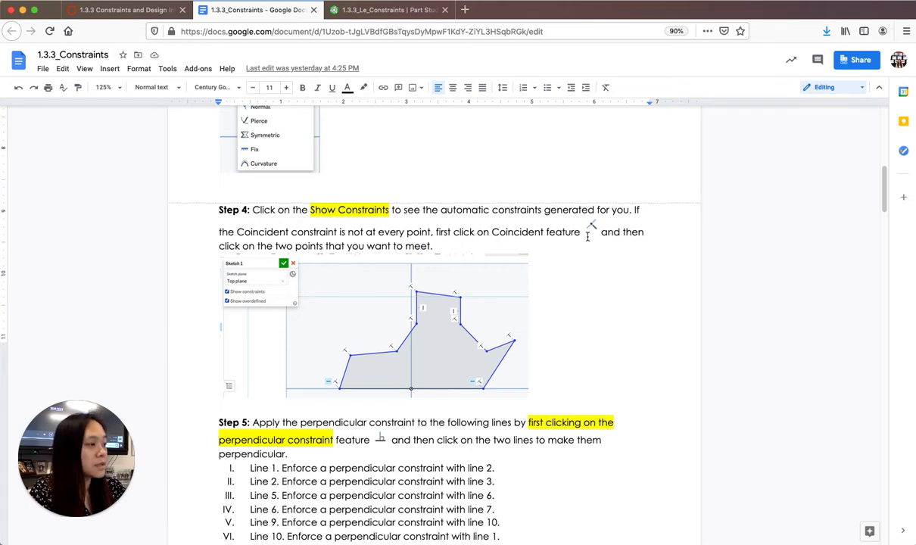
pyautogui.scroll(-1, 417, 231)
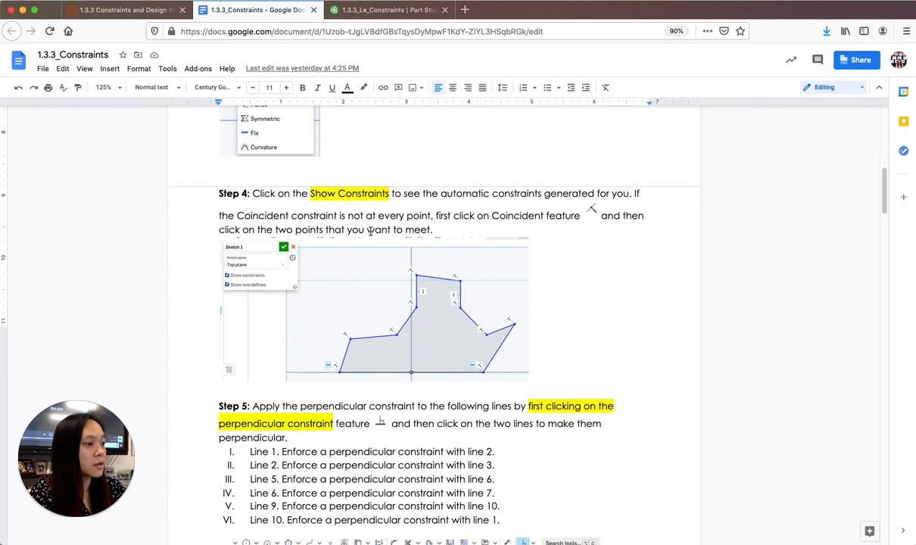
pyautogui.click(355, 13)
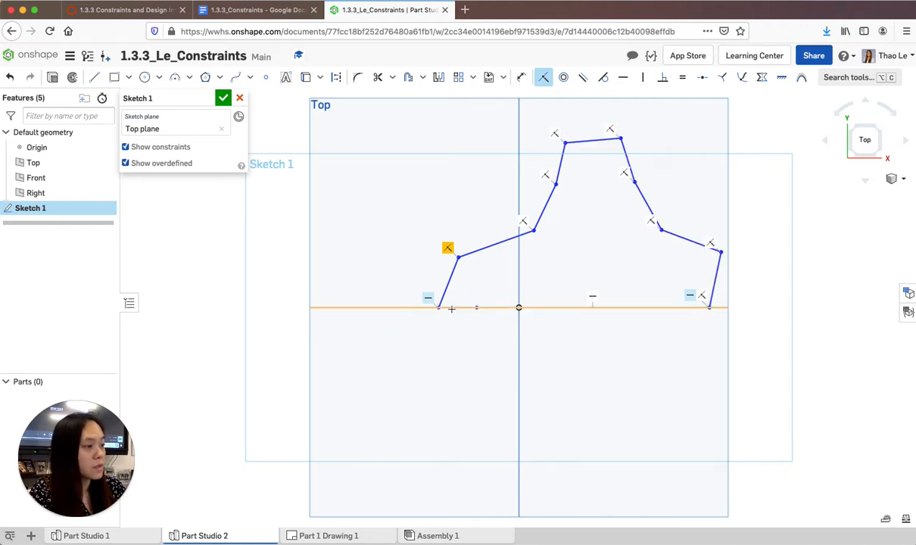
pyautogui.click(546, 79)
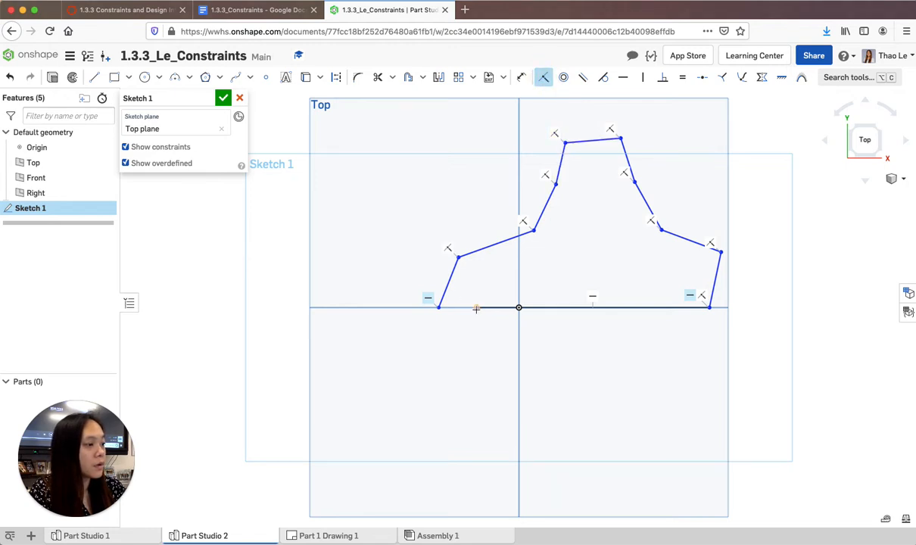
pyautogui.click(438, 306)
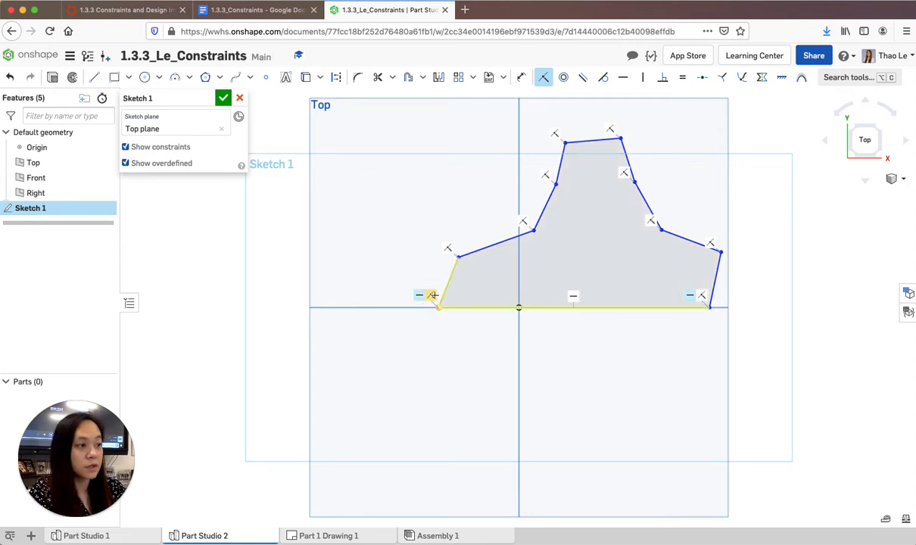
# Step: Read Step 5 of the 1.3.3_Constraints document for the line pairs that need a perpendicular constraint, and return to Onshape
pyautogui.click(255, 11)
pyautogui.scroll(-5, 512, 331)
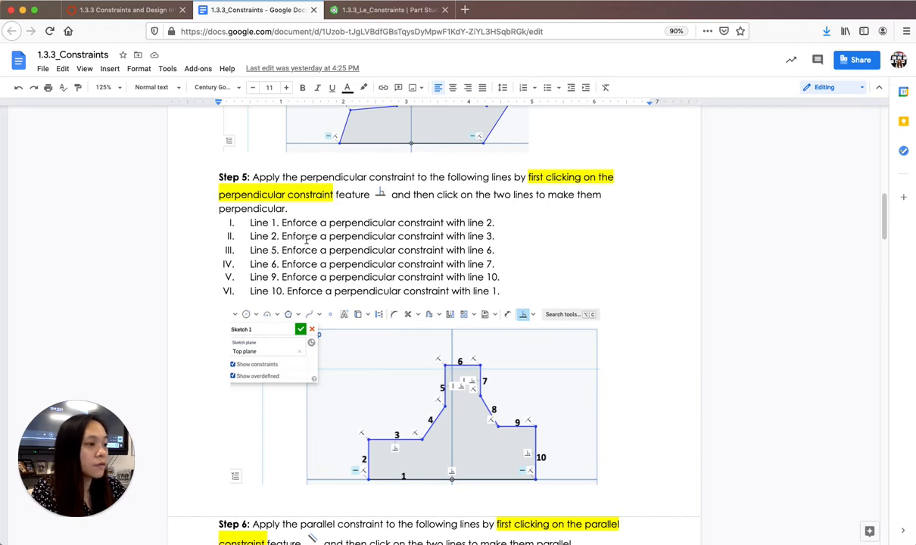
pyautogui.scroll(-1, 357, 270)
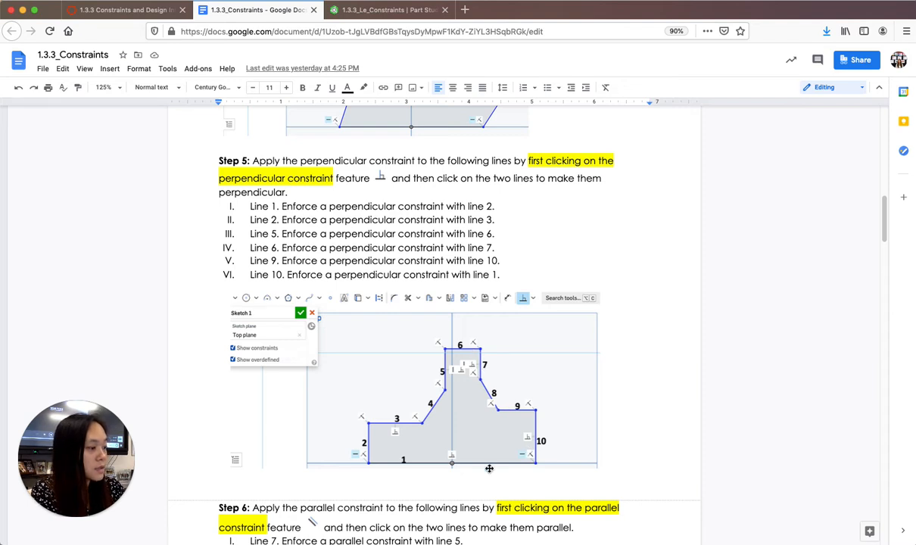
pyautogui.click(346, 9)
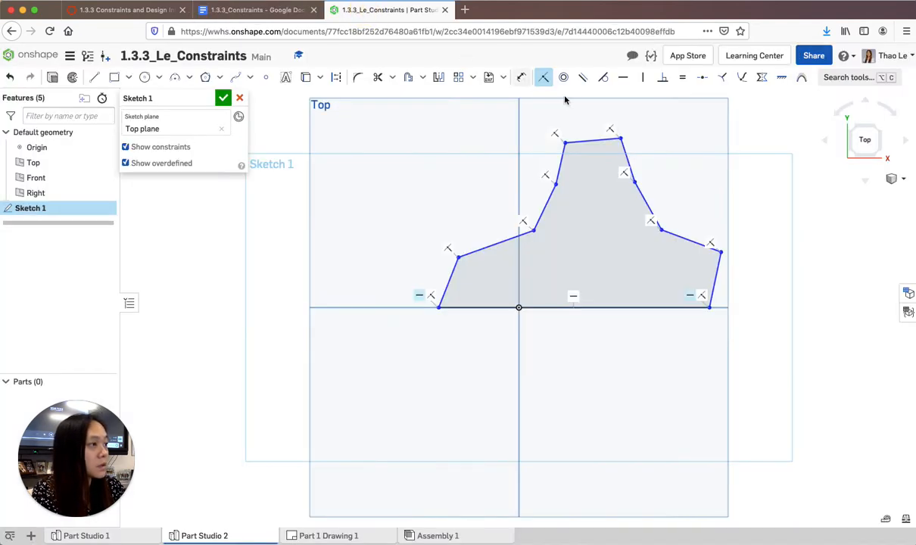
# Step: Reshape the polygon by moving its upper and outer corner vertices so the paired sides sit roughly at right angles
pyautogui.click(667, 79)
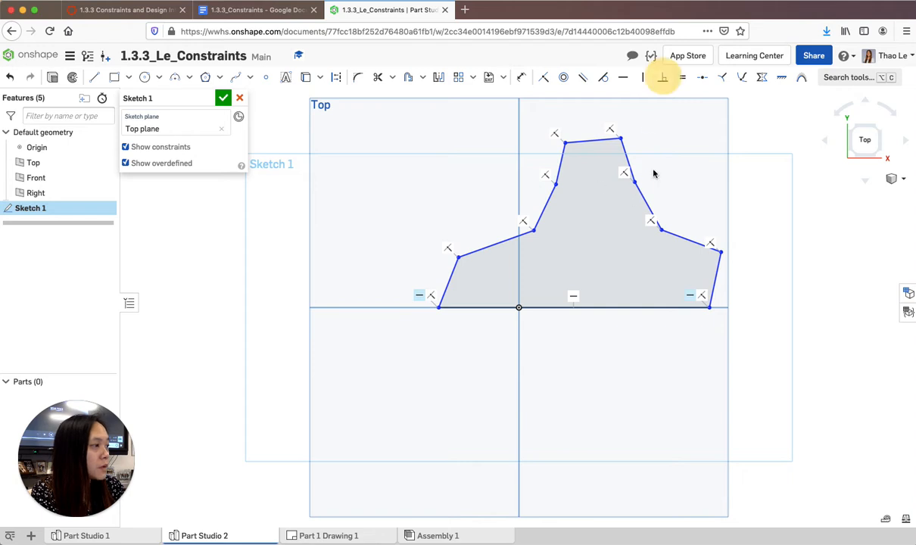
pyautogui.moveTo(721, 251)
pyautogui.mouseDown()
pyautogui.moveTo(672, 260)
pyautogui.moveTo(719, 254)
pyautogui.moveTo(752, 225)
pyautogui.moveTo(723, 240)
pyautogui.moveTo(740, 238)
pyautogui.mouseUp()
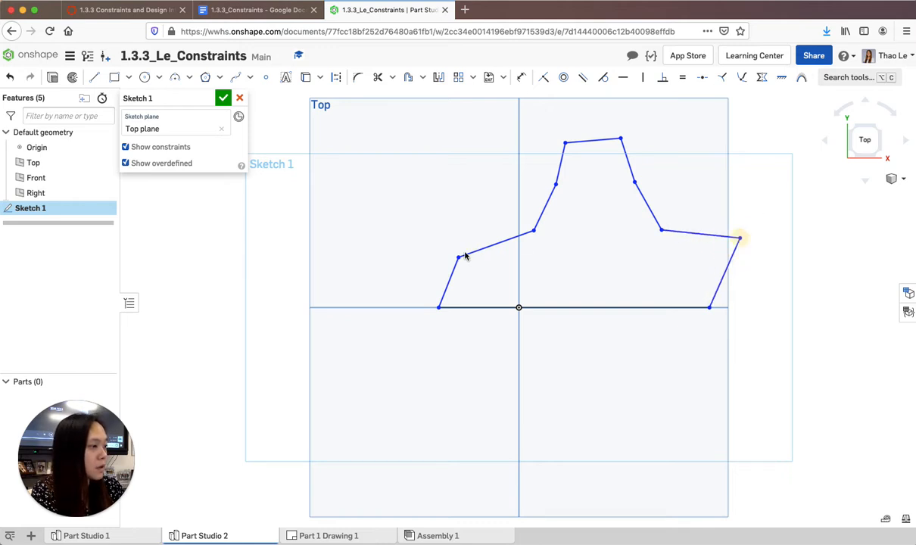
pyautogui.moveTo(458, 257); pyautogui.dragTo(427, 177)
pyautogui.moveTo(514, 259); pyautogui.dragTo(433, 228)
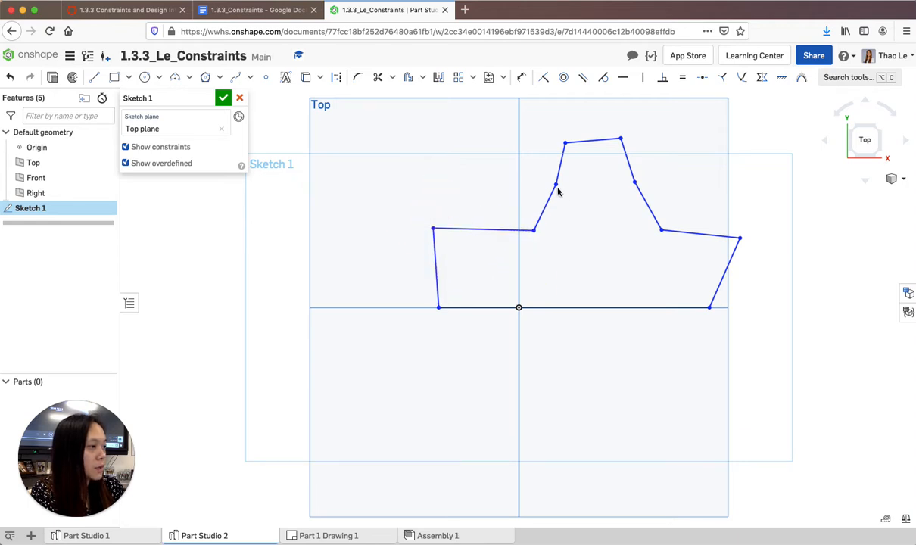
pyautogui.moveTo(562, 187)
pyautogui.mouseDown()
pyautogui.moveTo(591, 199)
pyautogui.moveTo(573, 195)
pyautogui.mouseUp()
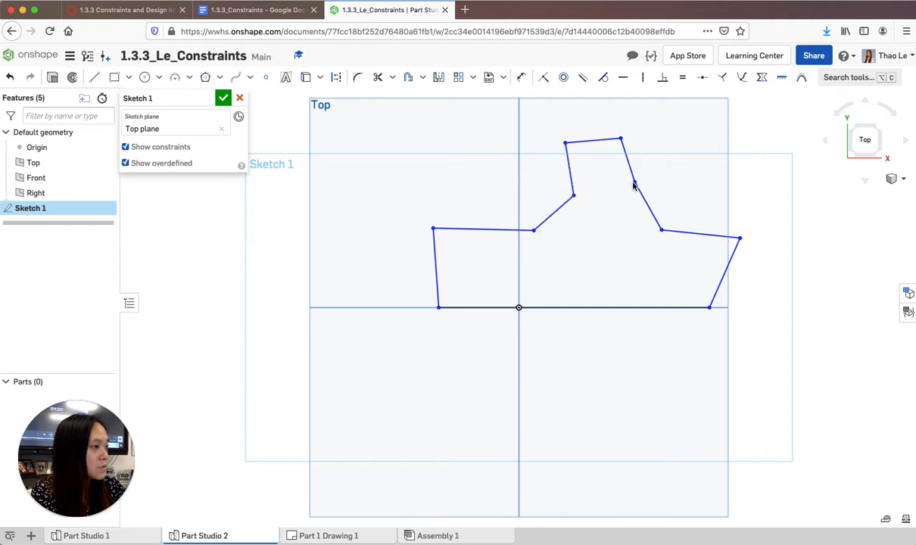
pyautogui.moveTo(633, 184)
pyautogui.mouseDown()
pyautogui.moveTo(609, 200)
pyautogui.moveTo(626, 194)
pyautogui.mouseUp()
pyautogui.moveTo(621, 141)
pyautogui.mouseDown()
pyautogui.moveTo(621, 175)
pyautogui.moveTo(620, 152)
pyautogui.mouseUp()
pyautogui.moveTo(434, 229); pyautogui.dragTo(455, 238)
pyautogui.moveTo(739, 238); pyautogui.dragTo(719, 236)
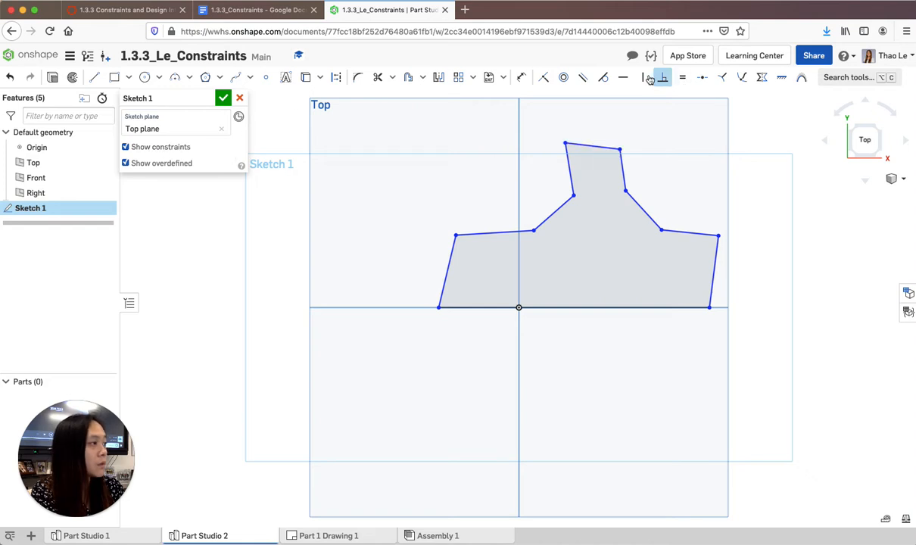
# Step: Display the sketch constraints and apply Perpendicular constraints between lines 1 and 2 and between lines 2 and 3
pyautogui.click(151, 149)
pyautogui.click(151, 149)
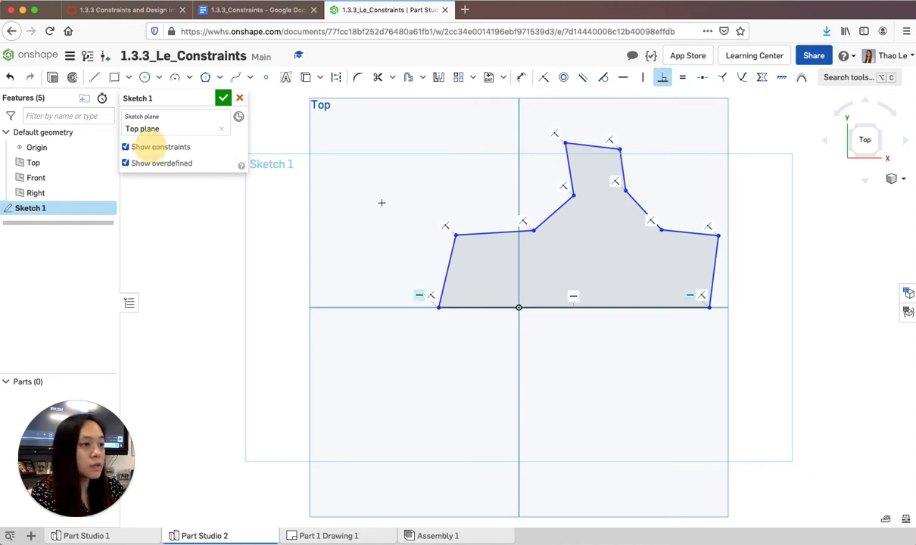
pyautogui.click(443, 284)
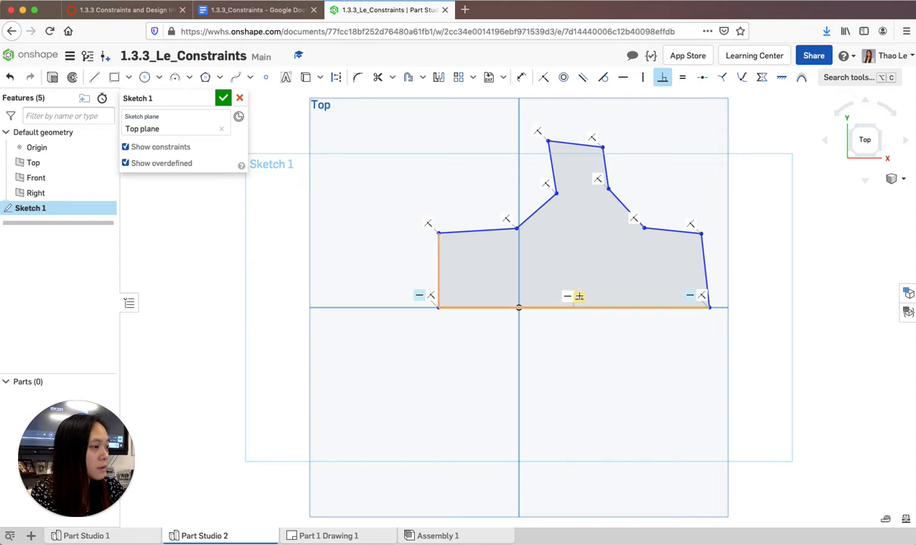
pyautogui.click(439, 250)
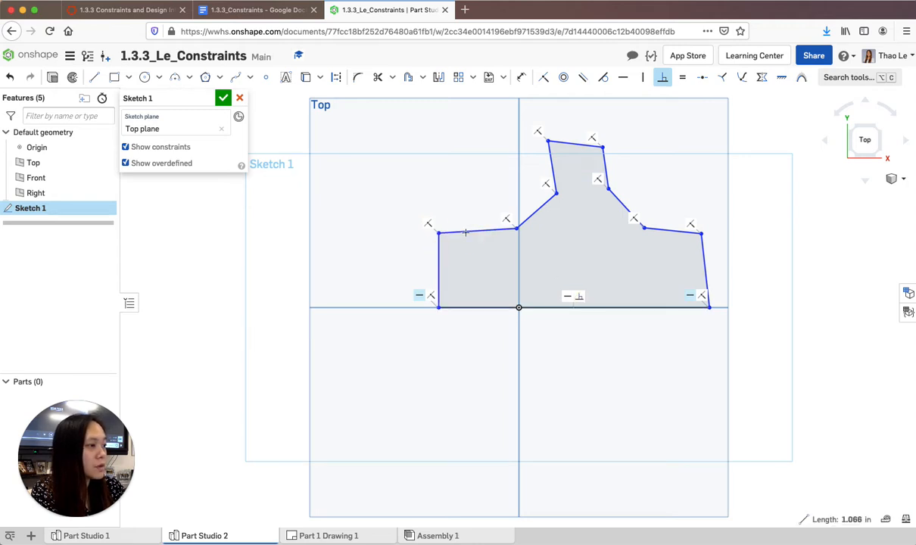
pyautogui.click(465, 232)
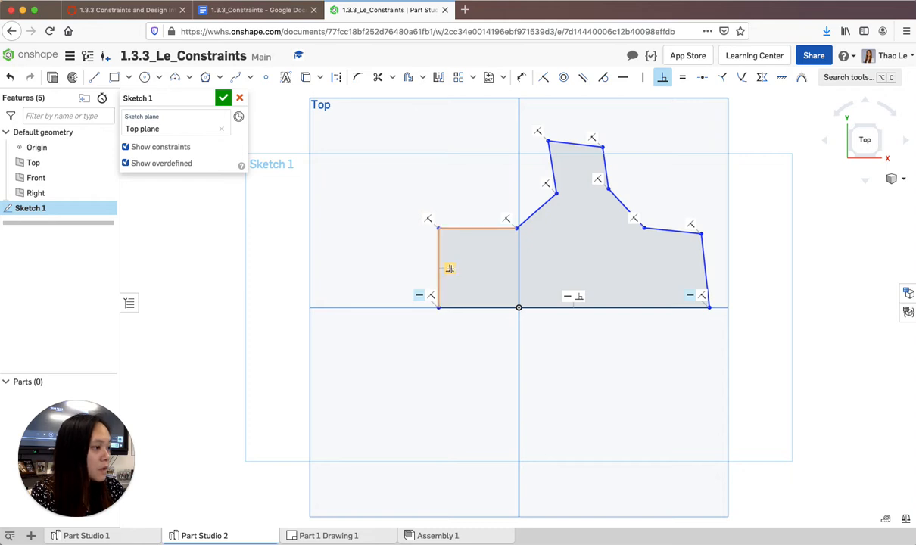
# Step: Apply Perpendicular constraints between lines 5 and 6 and between lines 6 and 7 at the top of the polygon
pyautogui.click(552, 159)
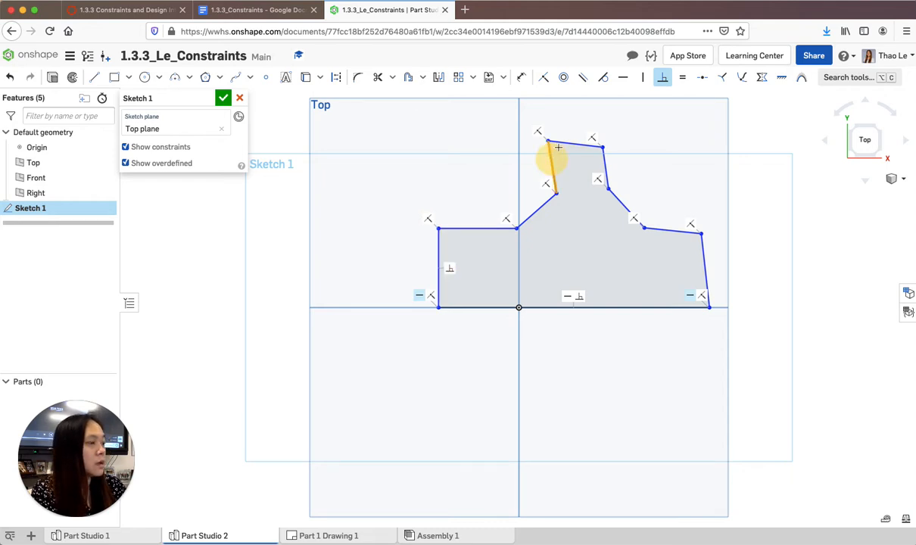
pyautogui.click(562, 143)
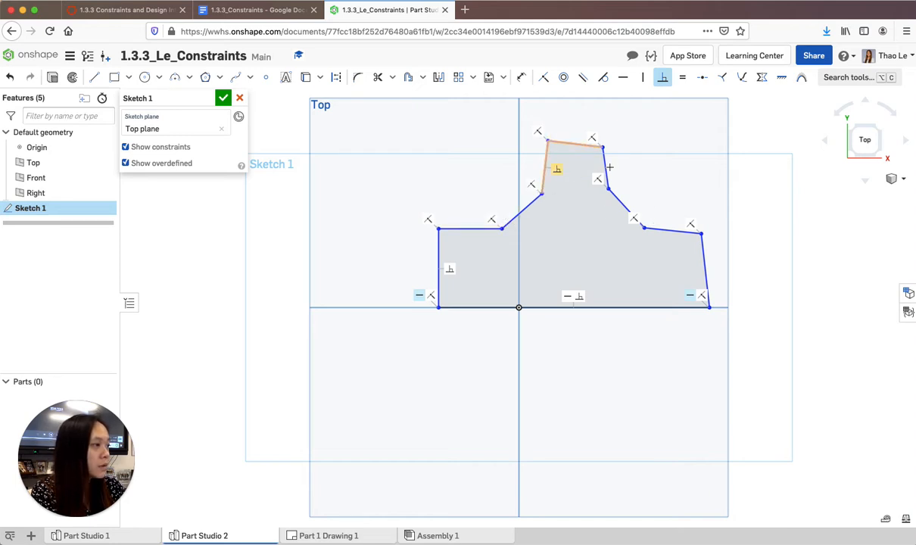
pyautogui.click(589, 146)
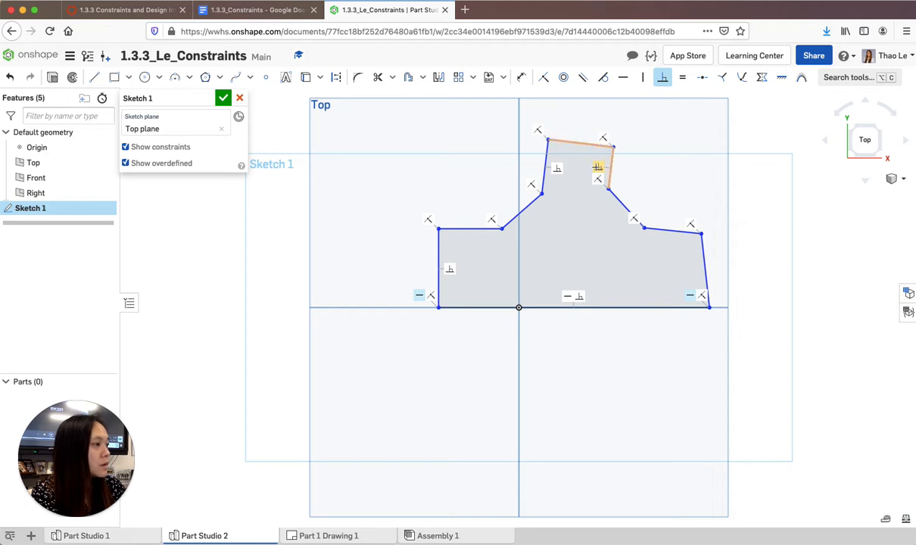
# Step: Apply Perpendicular constraints between lines 9 and 10 and between line 10 and base line 1
pyautogui.click(690, 234)
pyautogui.click(701, 243)
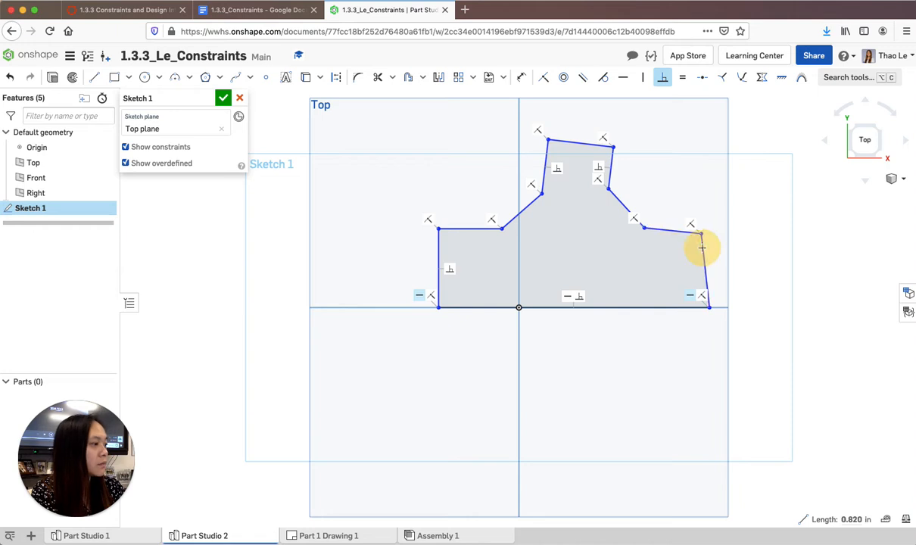
pyautogui.click(705, 286)
pyautogui.click(668, 306)
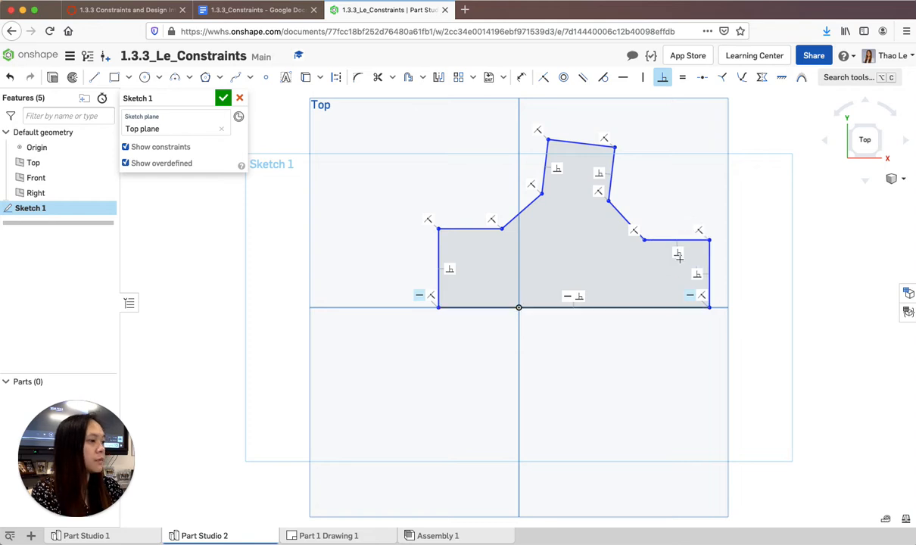
# Step: Leave the Perpendicular constraint and reshape the polygon, extending its upper part and lowering the inner ends of lines 3 and 9
pyautogui.click(664, 77)
pyautogui.moveTo(615, 148)
pyautogui.mouseDown()
pyautogui.moveTo(624, 113)
pyautogui.moveTo(597, 182)
pyautogui.moveTo(624, 143)
pyautogui.mouseUp()
pyautogui.moveTo(711, 241)
pyautogui.mouseDown()
pyautogui.moveTo(711, 181)
pyautogui.moveTo(709, 253)
pyautogui.moveTo(702, 231)
pyautogui.mouseUp()
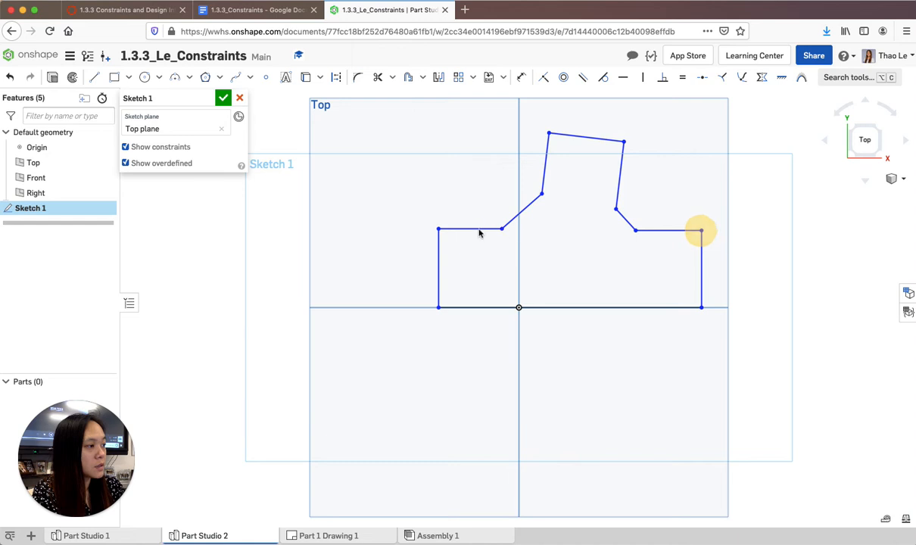
pyautogui.moveTo(501, 230); pyautogui.dragTo(520, 255)
pyautogui.moveTo(636, 234)
pyautogui.mouseDown()
pyautogui.moveTo(622, 269)
pyautogui.moveTo(640, 247)
pyautogui.moveTo(626, 260)
pyautogui.mouseUp()
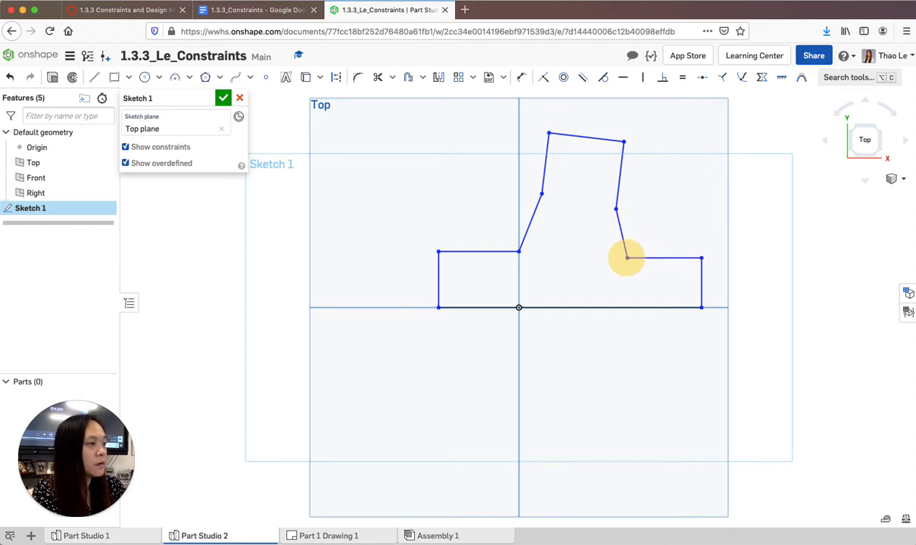
# Step: Read Step 6 of the instructions document for the line pairs that need a parallel constraint, and return to Onshape
pyautogui.click(261, 11)
pyautogui.scroll(-4, 308, 351)
pyautogui.scroll(-1, 324, 357)
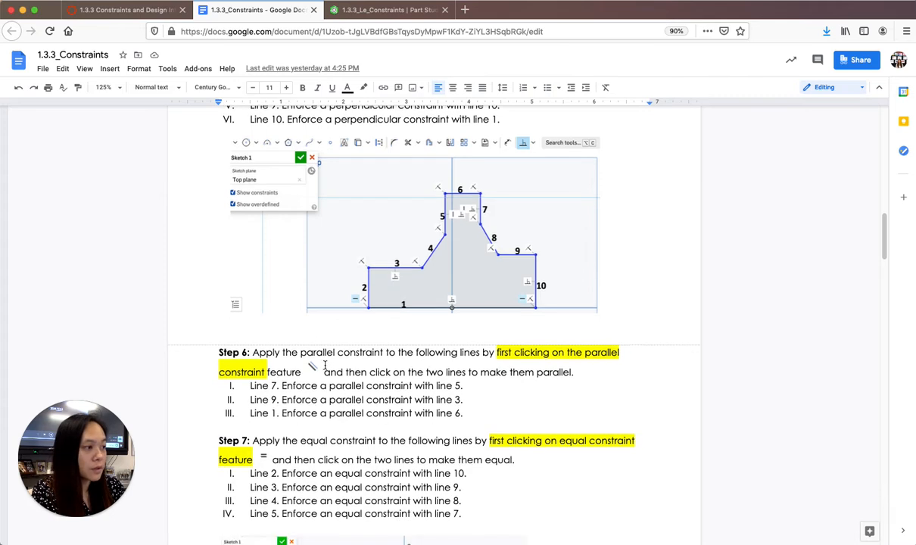
pyautogui.scroll(-2, 415, 366)
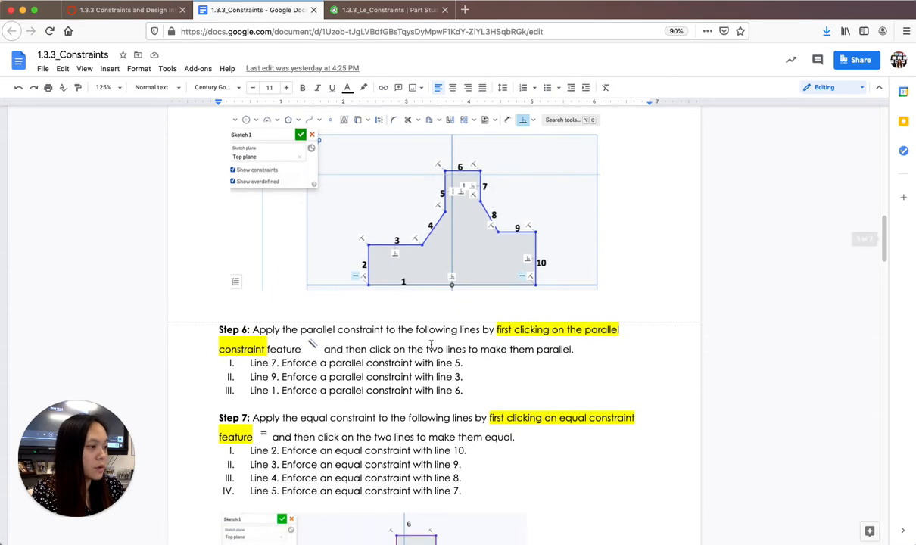
pyautogui.scroll(-2, 575, 325)
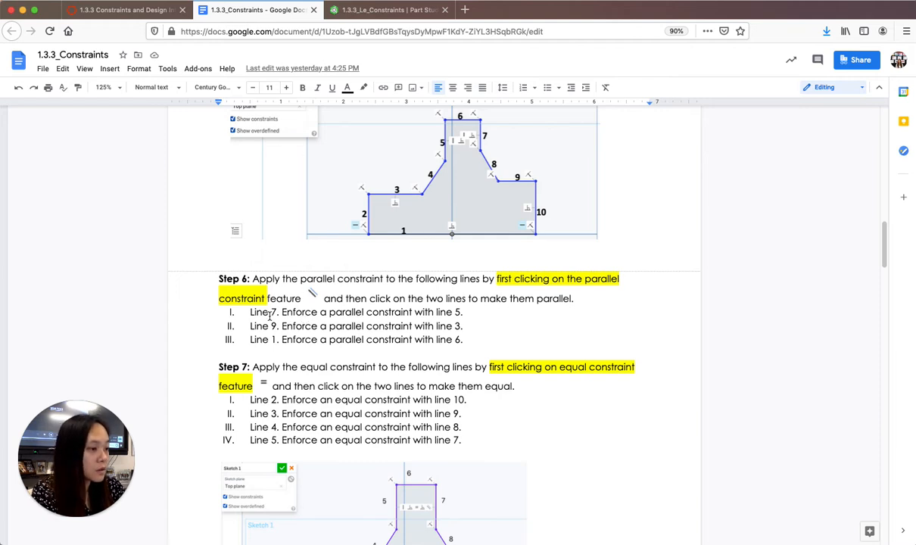
pyautogui.click(391, 12)
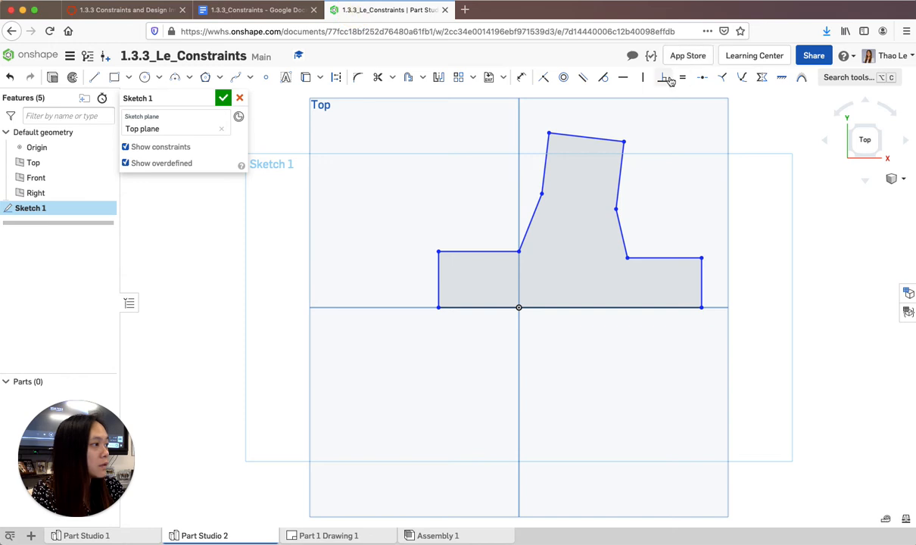
# Step: Apply a Parallel constraint between lines 7 and 5, checking the line numbers in the instructions and displaying the sketch constraints
pyautogui.click(587, 78)
pyautogui.click(247, 11)
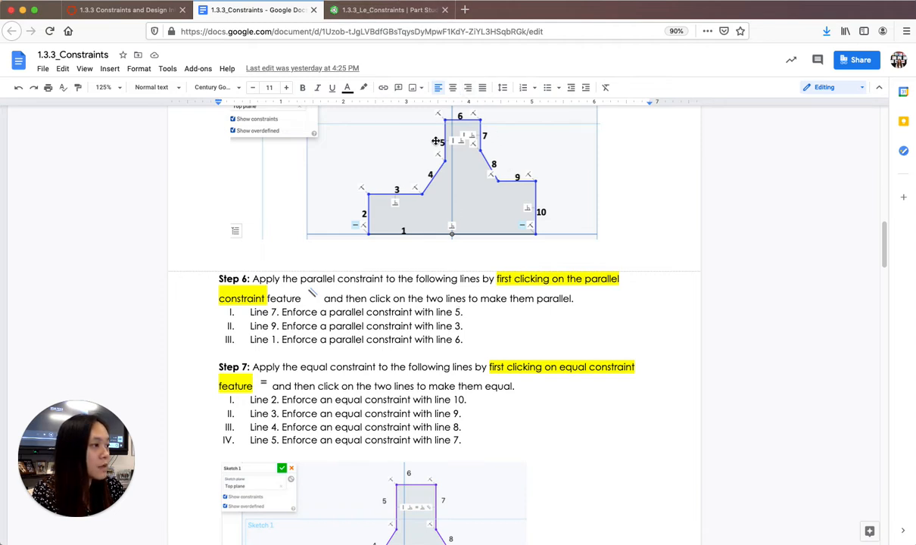
pyautogui.click(374, 10)
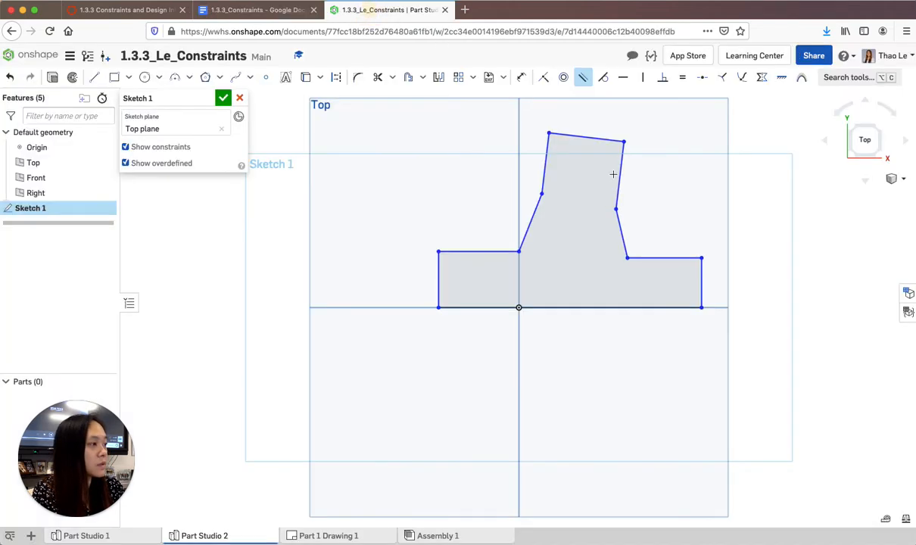
pyautogui.click(546, 165)
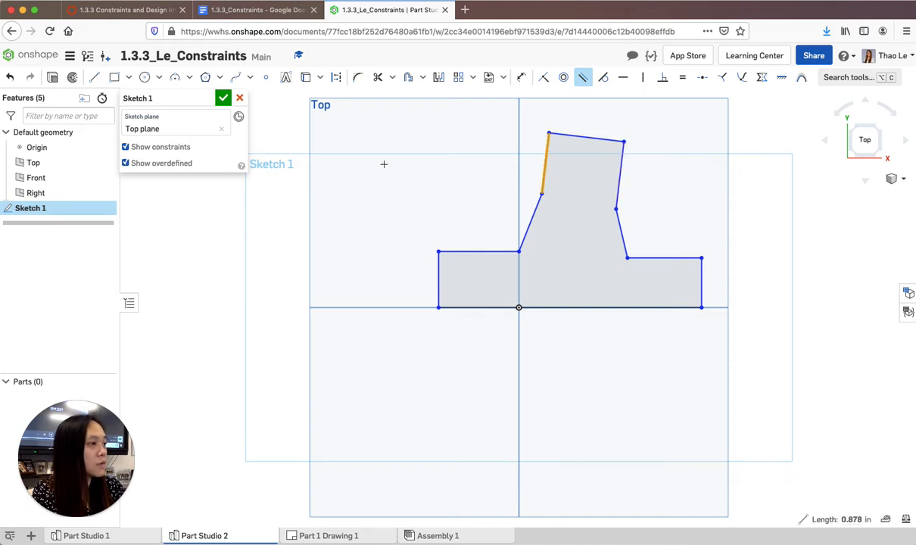
pyautogui.click(158, 148)
pyautogui.click(158, 148)
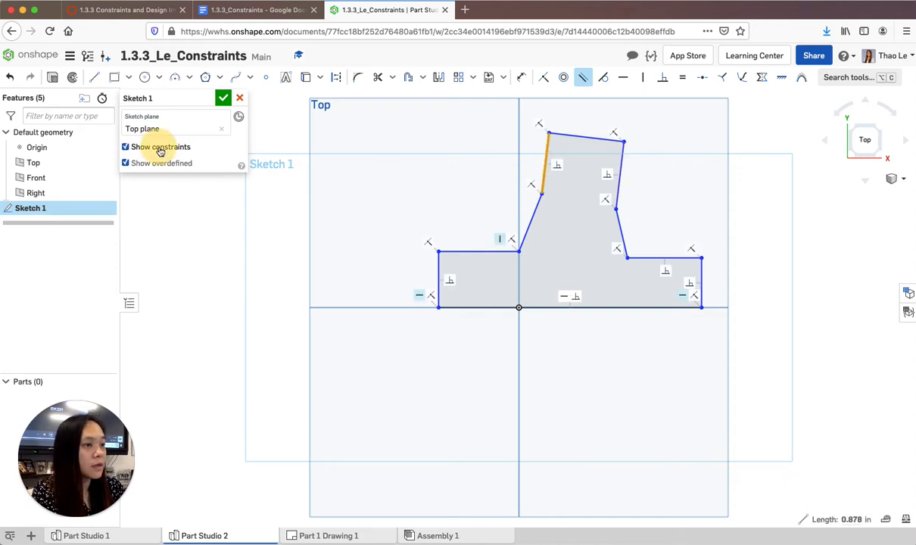
pyautogui.click(621, 175)
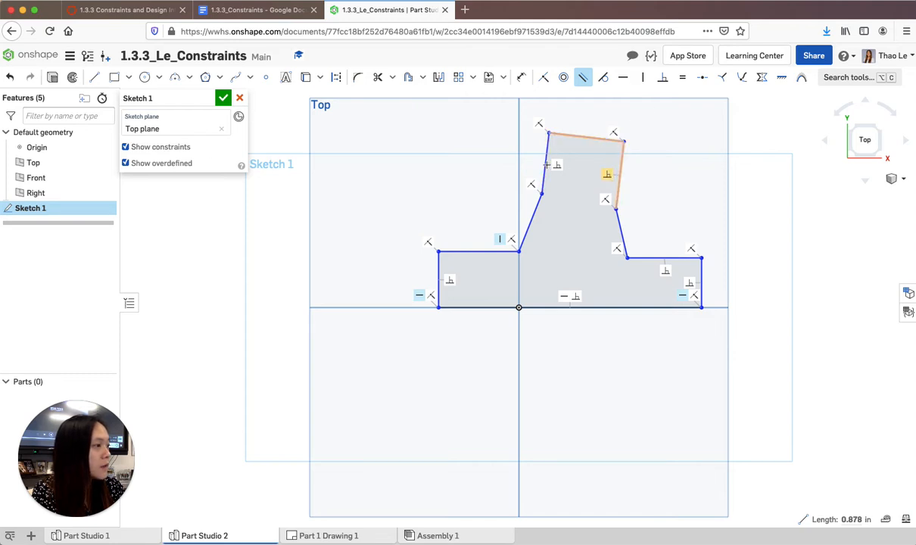
pyautogui.click(545, 164)
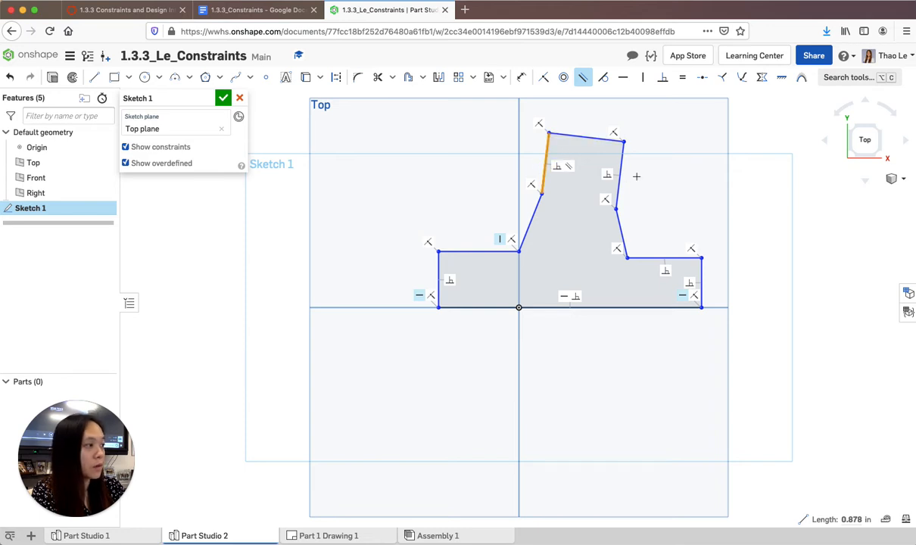
# Step: Check the next line pair in Step 6 of the instructions and try to make line 9 parallel to line 3
pyautogui.click(224, 10)
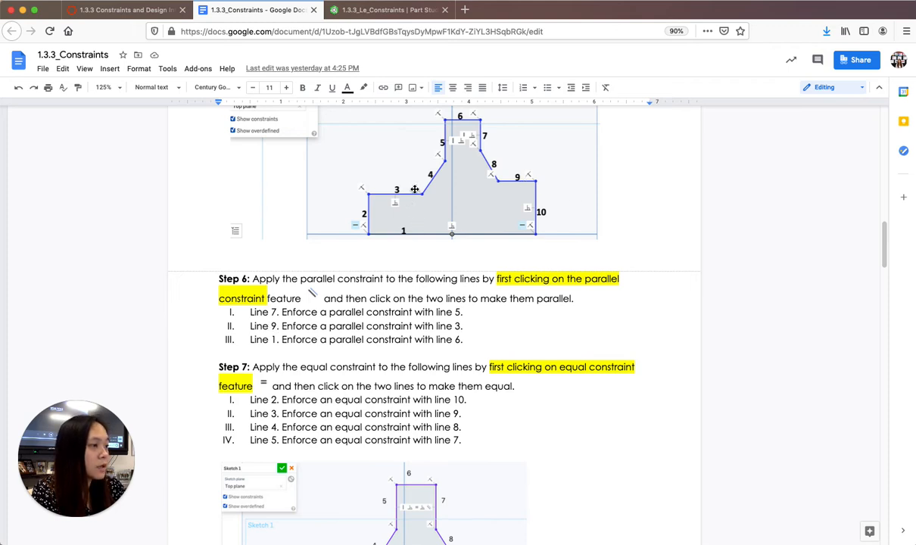
pyautogui.click(350, 10)
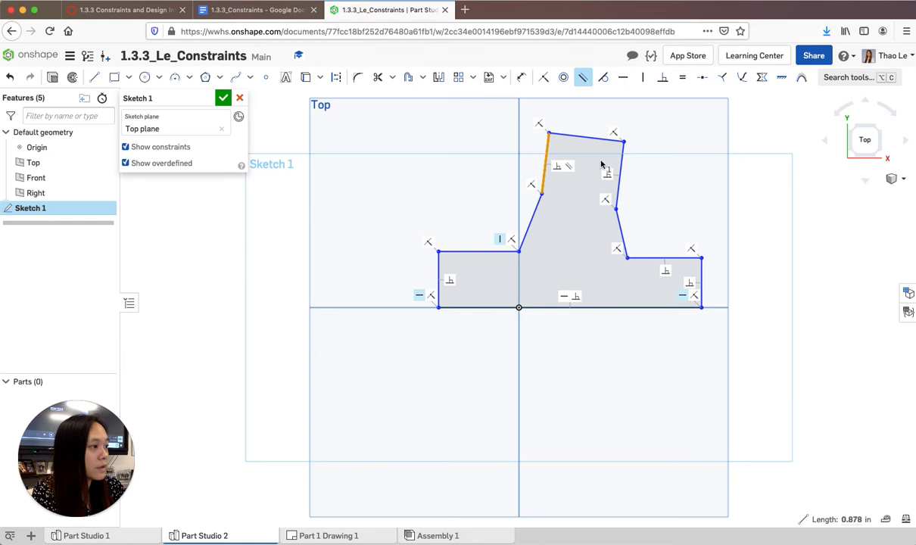
pyautogui.click(651, 259)
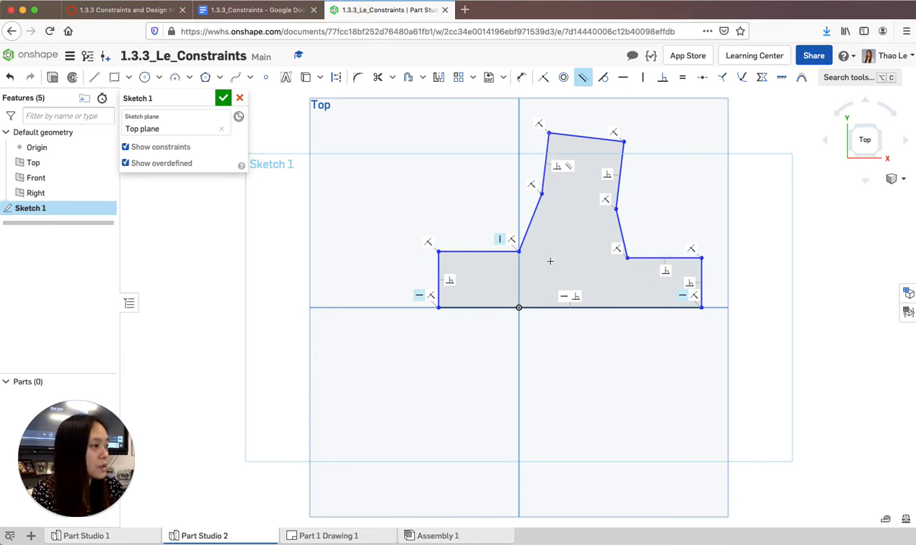
pyautogui.click(482, 252)
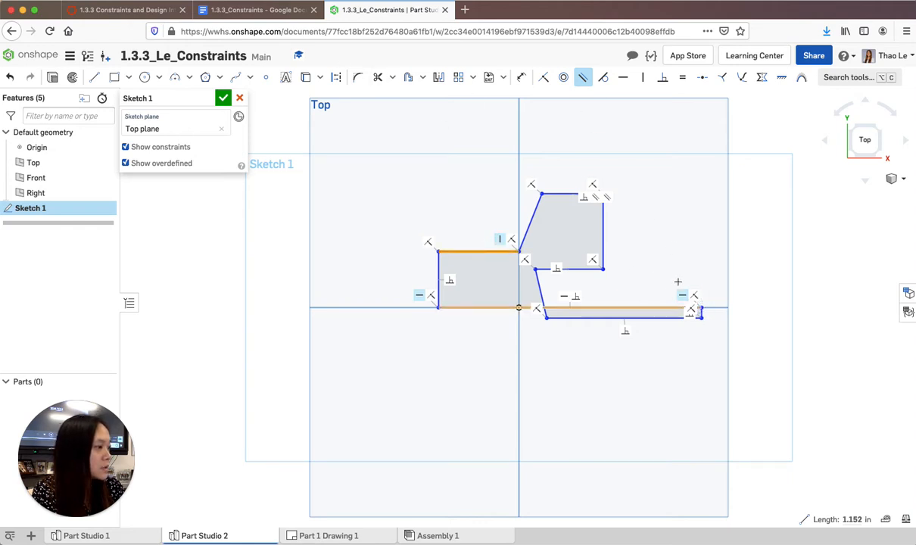
# Step: Leave the Parallel constraint, raise the polygon's upper section with line 6, and move the inner end of line 9 up and outward
pyautogui.click(585, 77)
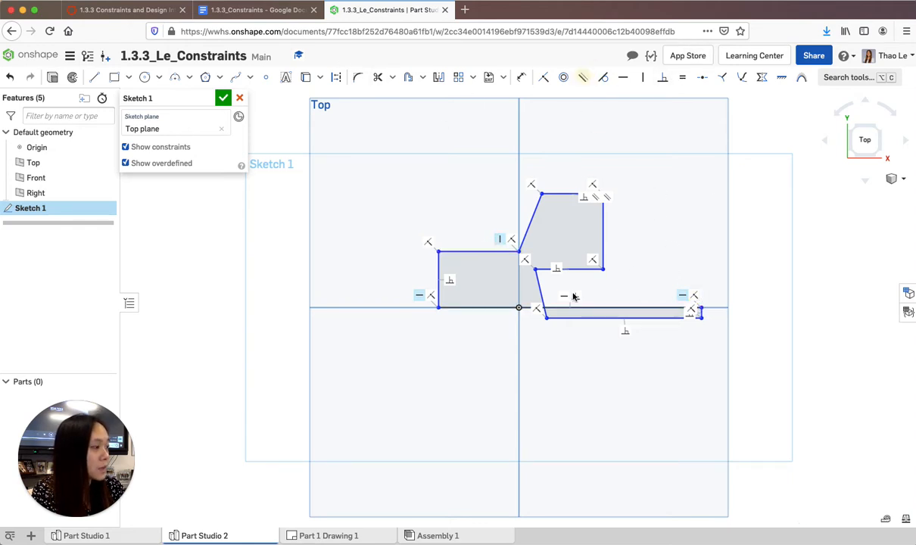
pyautogui.moveTo(641, 219); pyautogui.dragTo(659, 142)
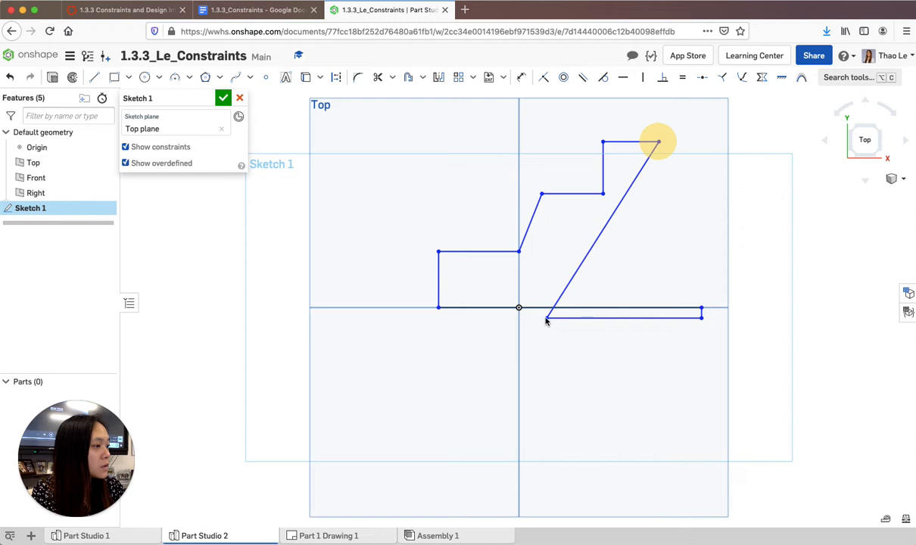
pyautogui.moveTo(547, 318)
pyautogui.mouseDown()
pyautogui.moveTo(628, 268)
pyautogui.moveTo(654, 227)
pyautogui.moveTo(695, 204)
pyautogui.moveTo(677, 213)
pyautogui.mouseUp()
pyautogui.moveTo(647, 244); pyautogui.dragTo(647, 241)
pyautogui.click(605, 196)
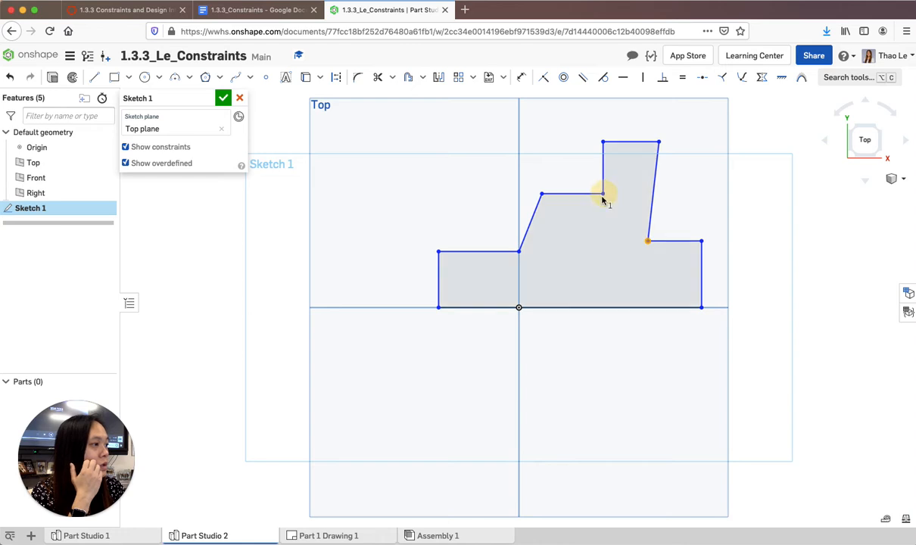
# Step: Reshape the upper part of the polygon by moving the ends of lines 5 and 6 and the inner end of line 9
pyautogui.click(602, 193)
pyautogui.moveTo(547, 134); pyautogui.dragTo(547, 130)
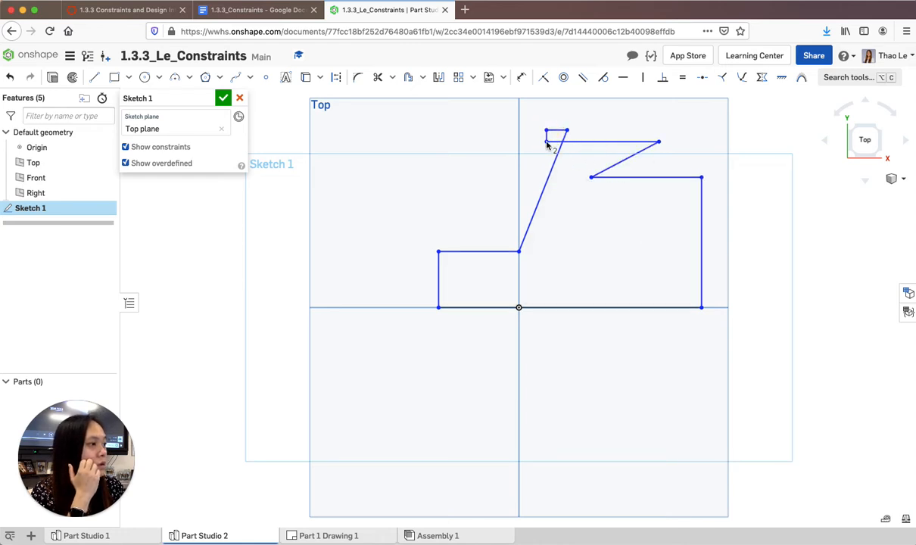
pyautogui.moveTo(547, 141)
pyautogui.mouseDown()
pyautogui.moveTo(611, 132)
pyautogui.moveTo(604, 141)
pyautogui.mouseUp()
pyautogui.moveTo(603, 194); pyautogui.dragTo(548, 132)
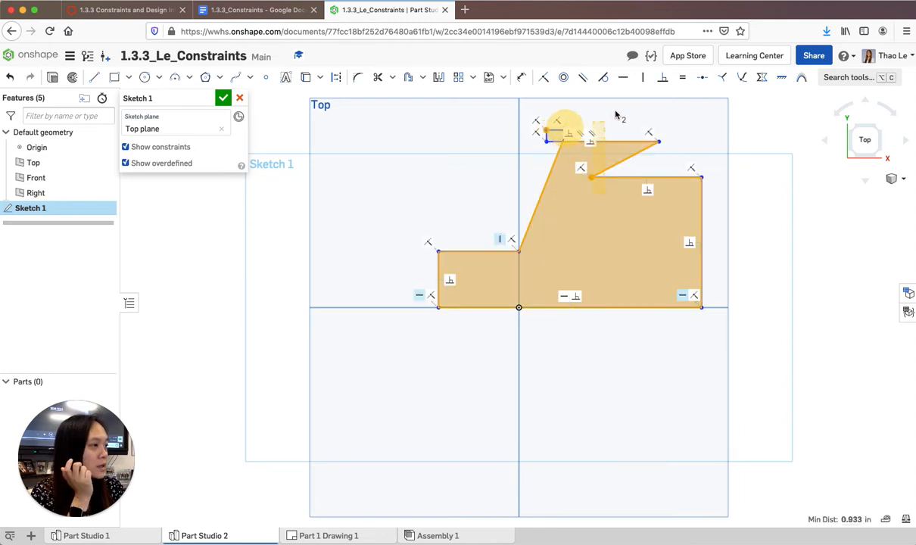
pyautogui.moveTo(638, 118); pyautogui.dragTo(634, 117)
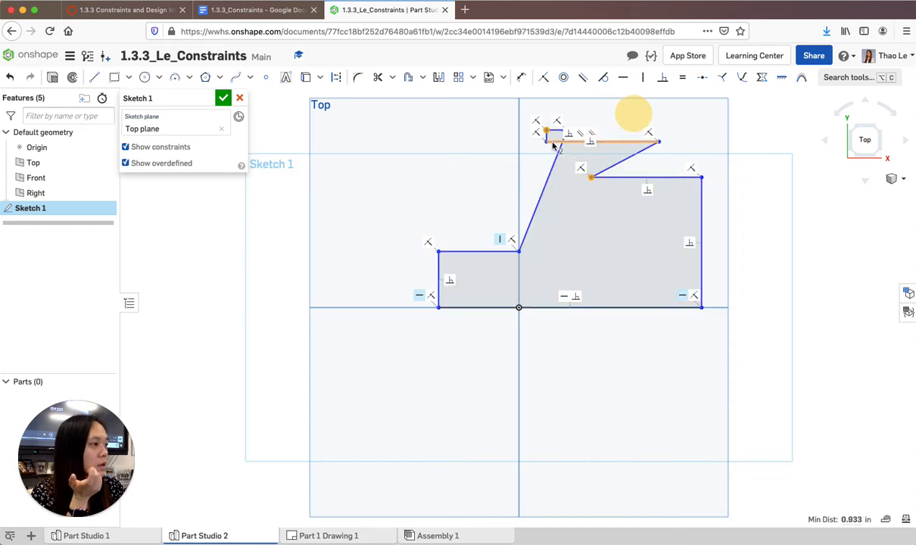
pyautogui.moveTo(547, 144)
pyautogui.mouseDown()
pyautogui.moveTo(650, 118)
pyautogui.moveTo(615, 151)
pyautogui.moveTo(616, 165)
pyautogui.moveTo(671, 171)
pyautogui.moveTo(638, 139)
pyautogui.moveTo(648, 127)
pyautogui.moveTo(600, 218)
pyautogui.moveTo(644, 229)
pyautogui.moveTo(648, 253)
pyautogui.mouseUp()
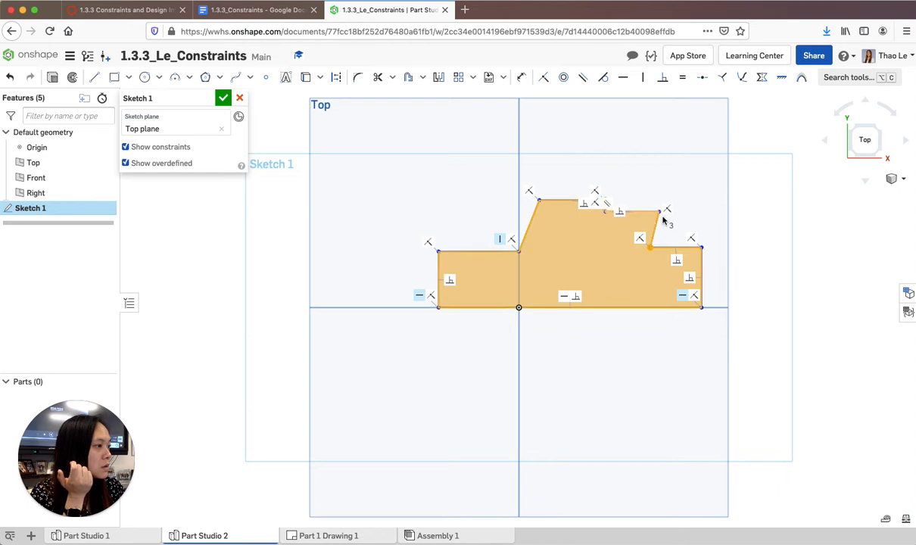
# Step: Delete the vertical constraint at the vertex joining lines 3 and 4, and extend the polygon's upper section upward
pyautogui.click(500, 240)
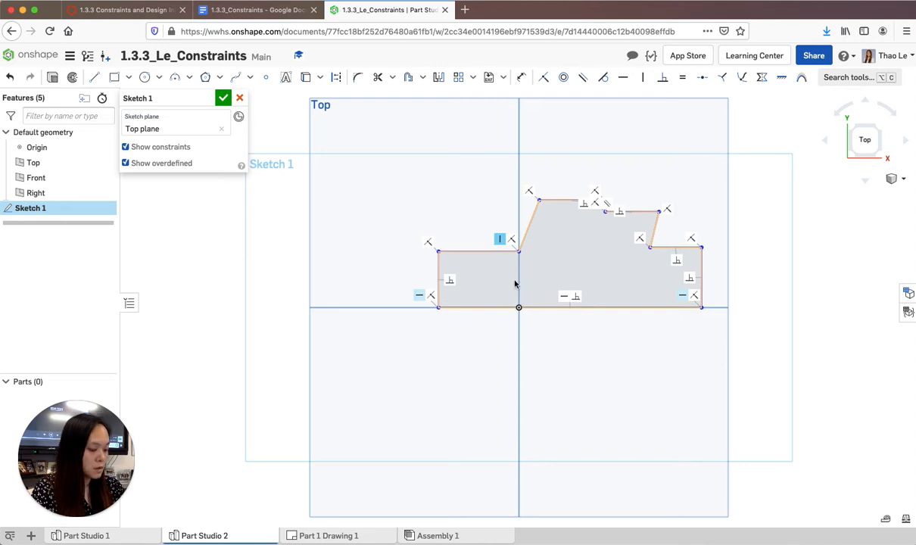
pyautogui.press('Delete')
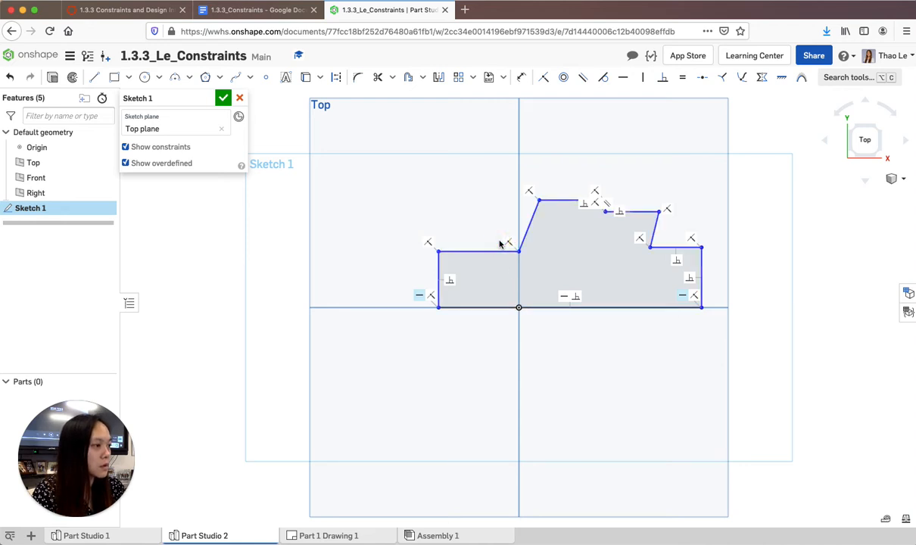
pyautogui.moveTo(660, 212); pyautogui.dragTo(650, 133)
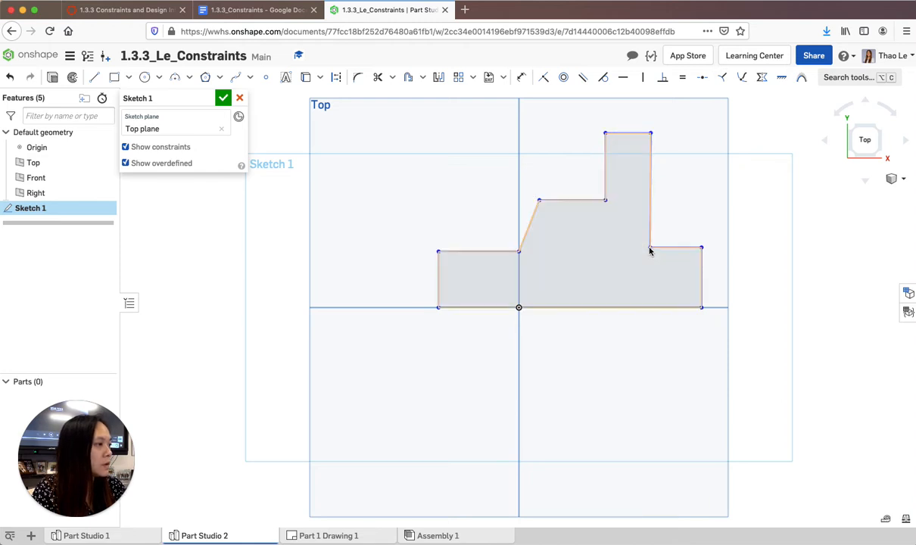
# Step: Apply a Parallel constraint between line 1, the base, and line 6, the slanted top edge of the polygon
pyautogui.click(651, 189)
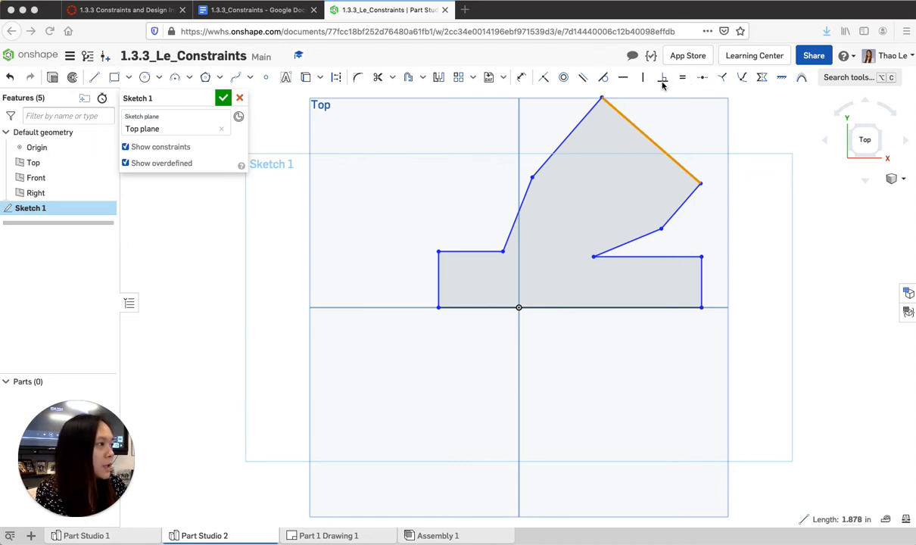
pyautogui.click(583, 80)
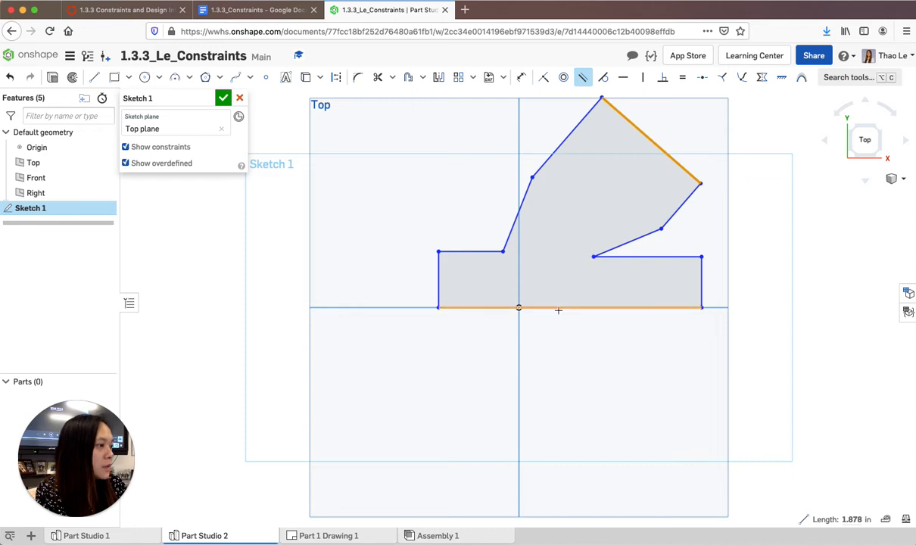
pyautogui.click(587, 80)
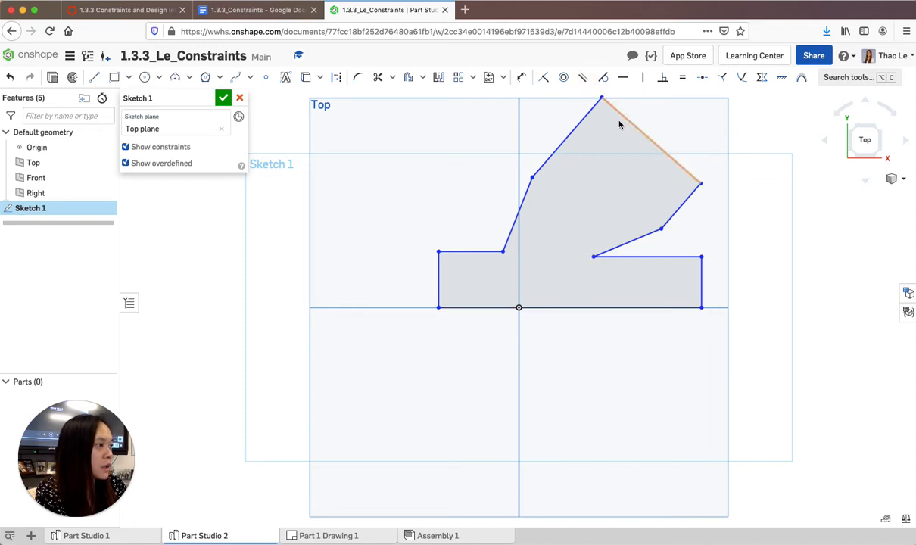
pyautogui.click(625, 124)
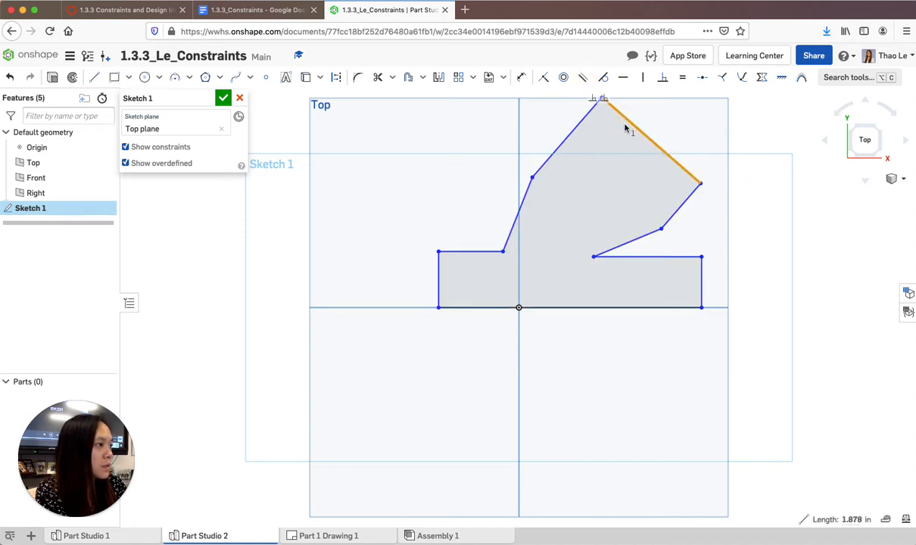
pyautogui.click(635, 129)
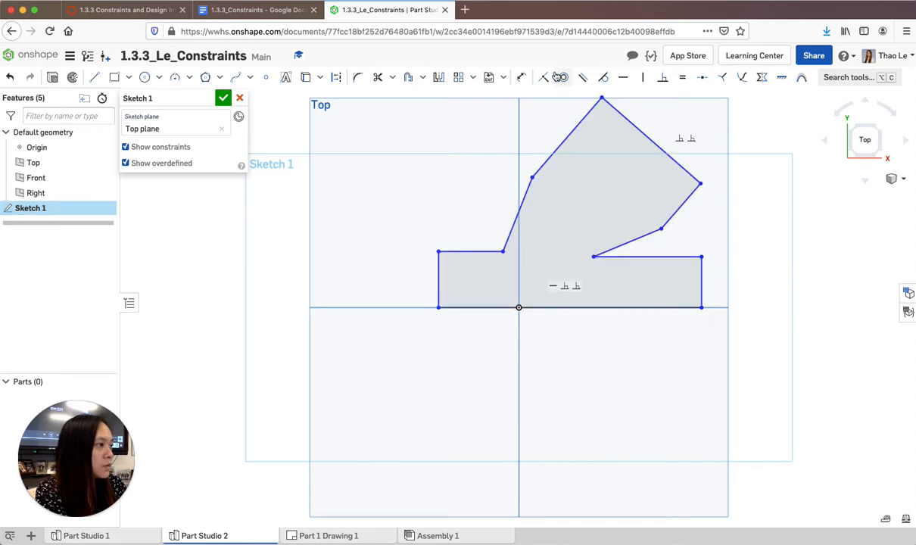
pyautogui.click(582, 78)
pyautogui.click(551, 305)
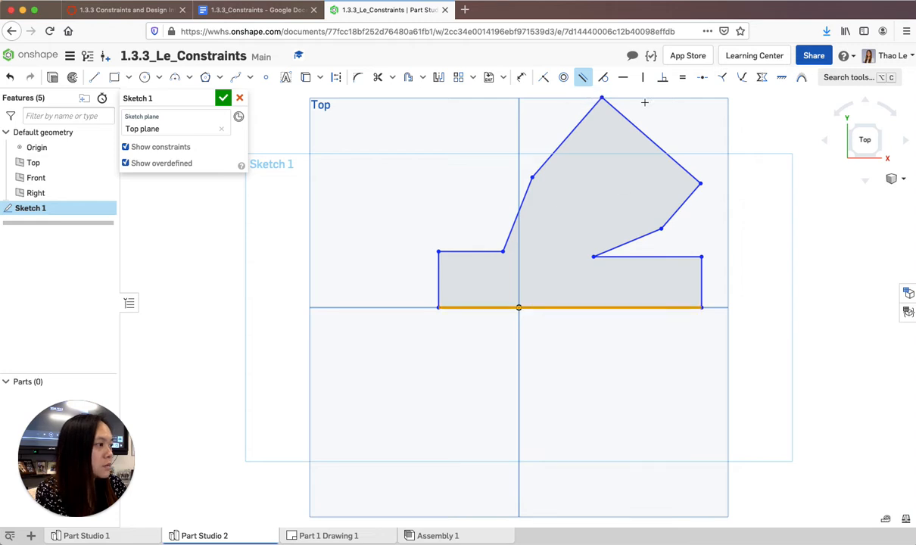
pyautogui.click(636, 128)
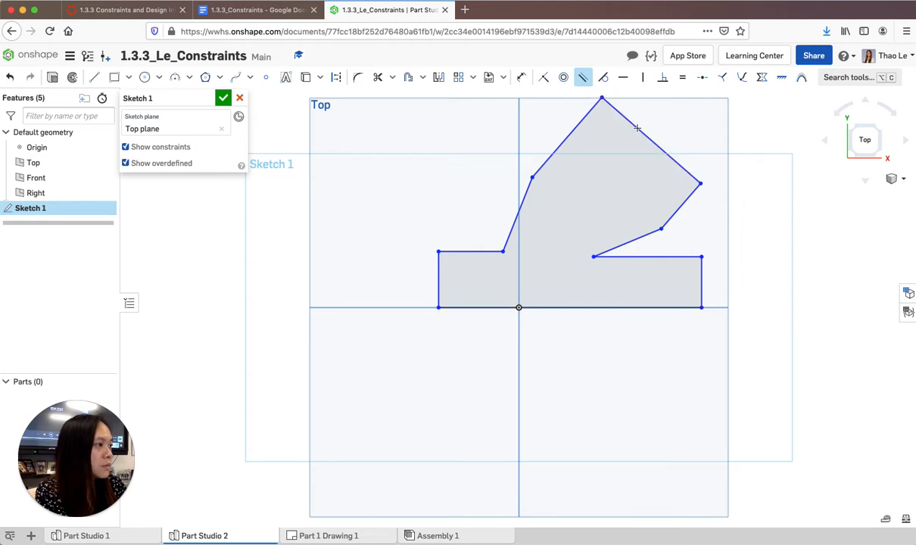
# Step: Move the inner end of line 9 down and slightly outward so lines 3 and 9 sit at similar heights
pyautogui.scroll(-4, 638, 177)
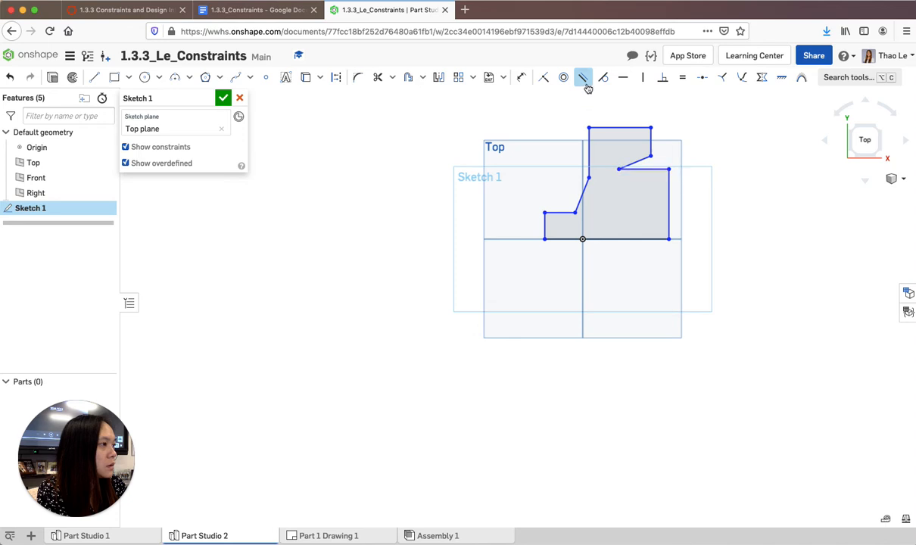
pyautogui.moveTo(633, 206)
pyautogui.mouseDown()
pyautogui.moveTo(655, 215)
pyautogui.moveTo(630, 210)
pyautogui.mouseUp()
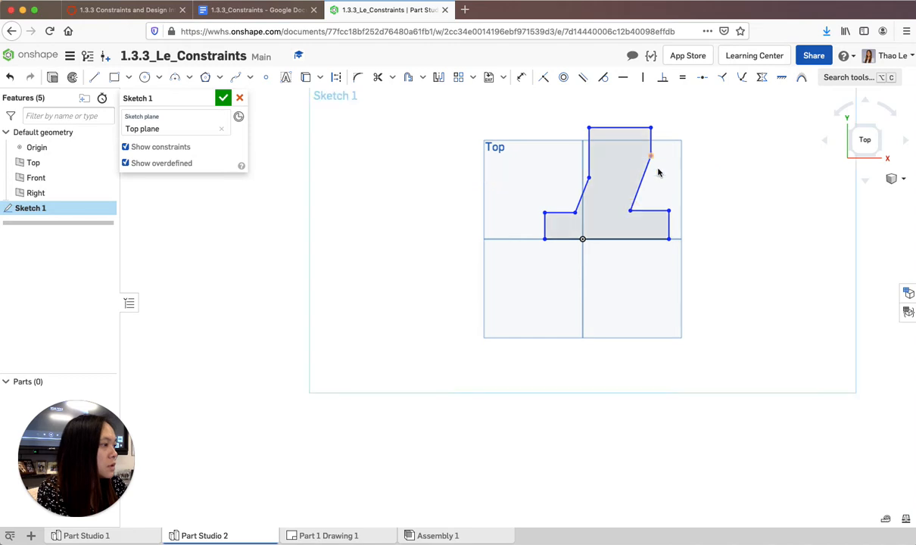
pyautogui.scroll(5, 652, 163)
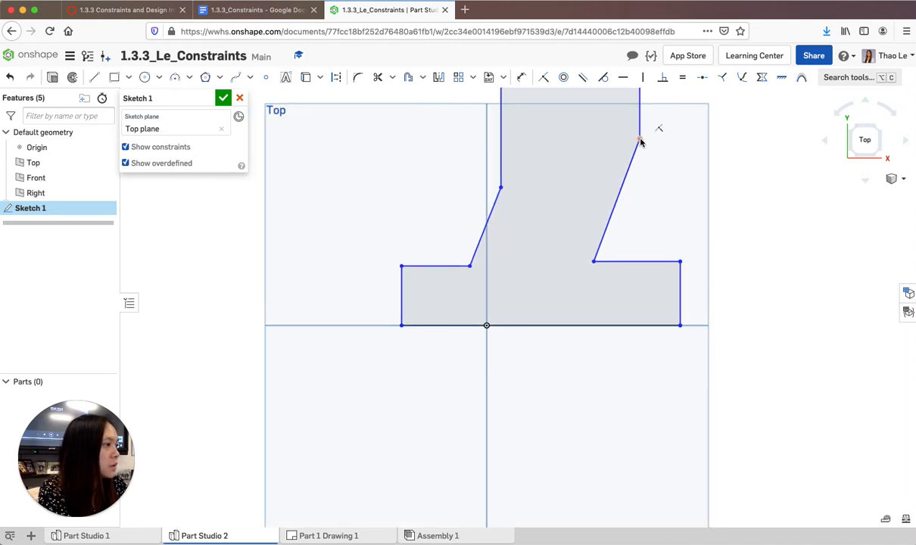
pyautogui.scroll(-1, 632, 186)
pyautogui.scroll(3, 631, 185)
pyautogui.scroll(-2, 631, 184)
pyautogui.scroll(-2, 632, 185)
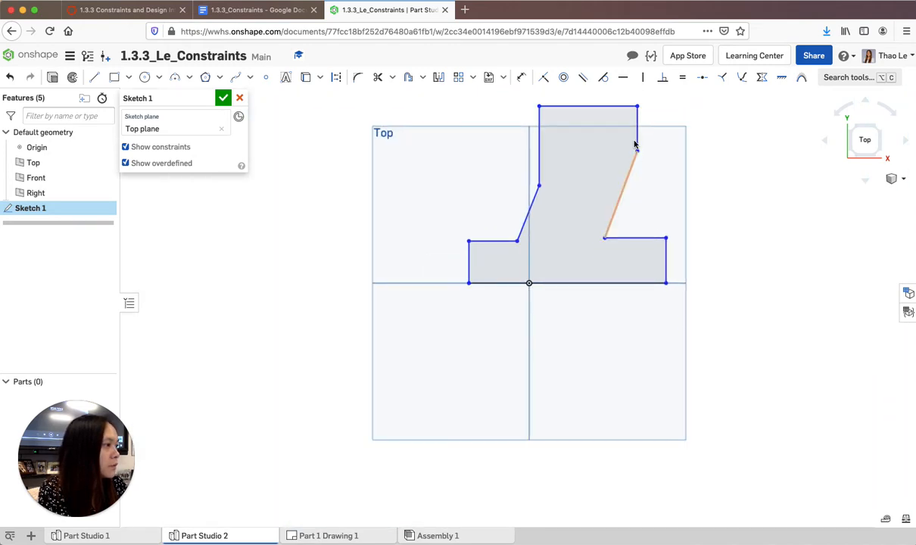
# Step: Lower the upper section at line 6 and bring the inner ends of lines 3 and 9 closer together at a similar height
pyautogui.moveTo(639, 130)
pyautogui.mouseDown()
pyautogui.moveTo(631, 163)
pyautogui.moveTo(626, 140)
pyautogui.mouseUp()
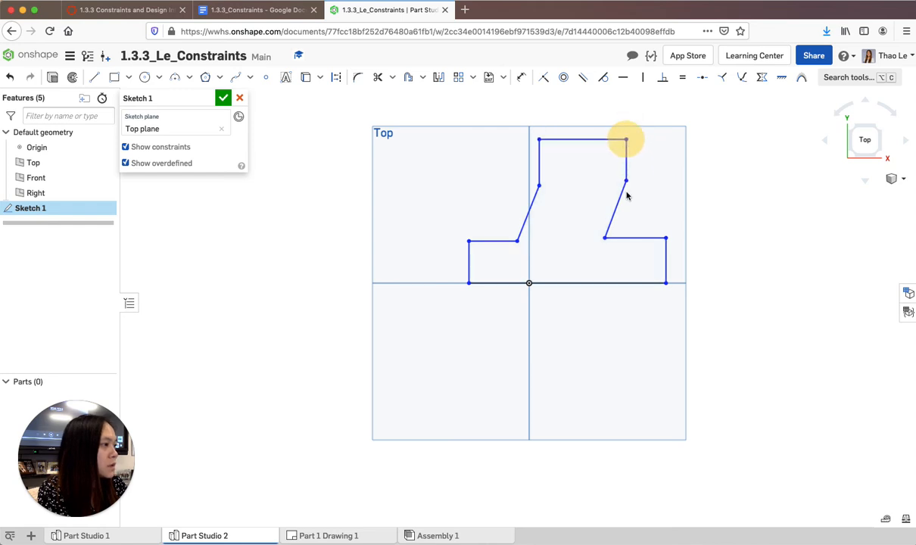
pyautogui.click(606, 241)
pyautogui.moveTo(620, 244)
pyautogui.mouseDown()
pyautogui.moveTo(634, 245)
pyautogui.moveTo(623, 250)
pyautogui.mouseUp()
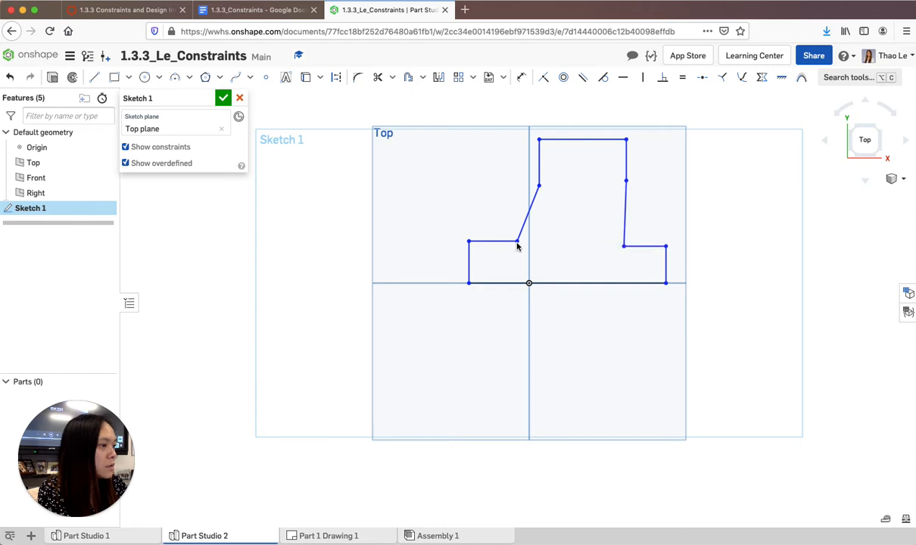
pyautogui.moveTo(518, 240); pyautogui.dragTo(547, 251)
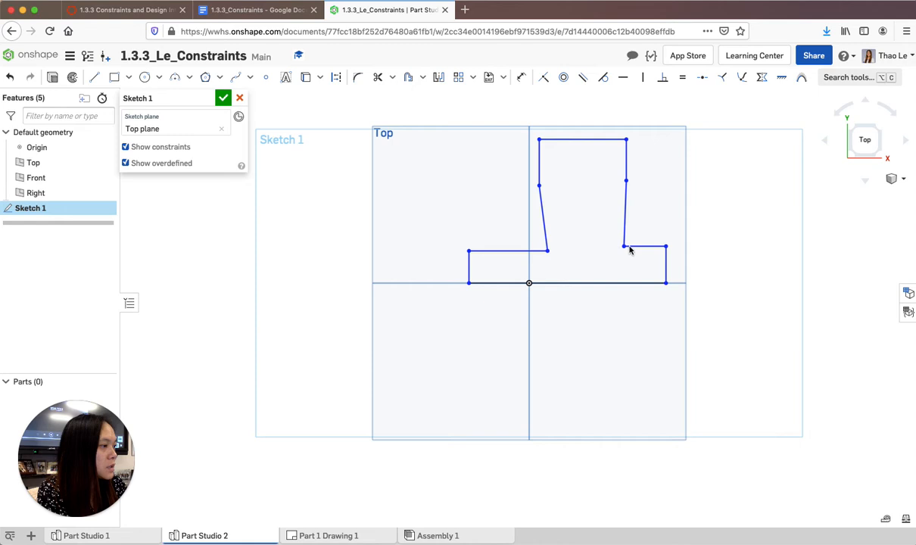
pyautogui.moveTo(623, 247); pyautogui.dragTo(602, 253)
# Step: Display the sketch constraints and apply a Parallel constraint between lines 3 and 9
pyautogui.click(126, 147)
pyautogui.click(126, 147)
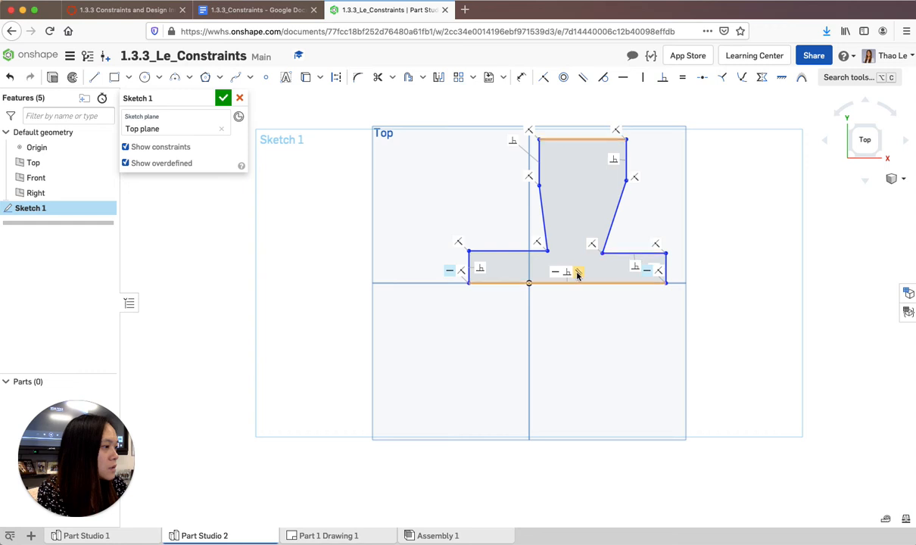
pyautogui.click(581, 78)
pyautogui.click(501, 250)
pyautogui.click(620, 254)
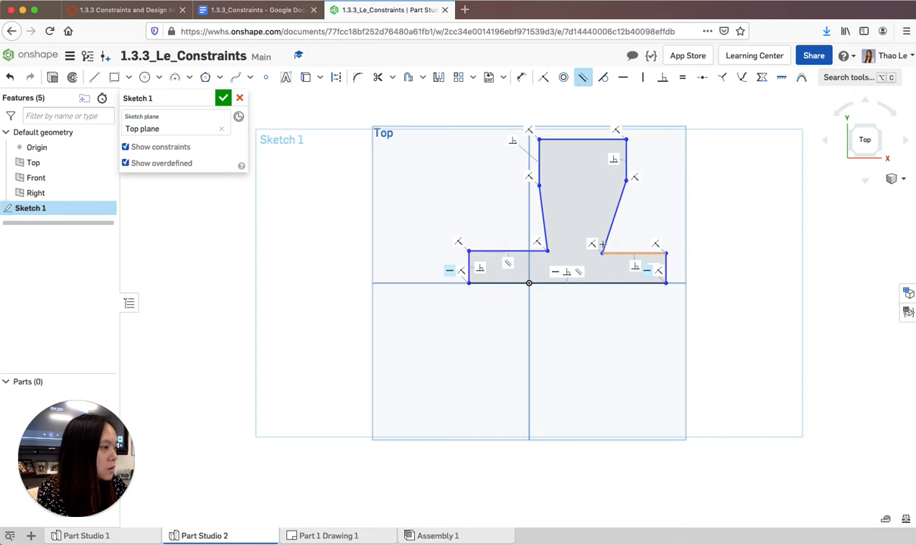
pyautogui.click(506, 263)
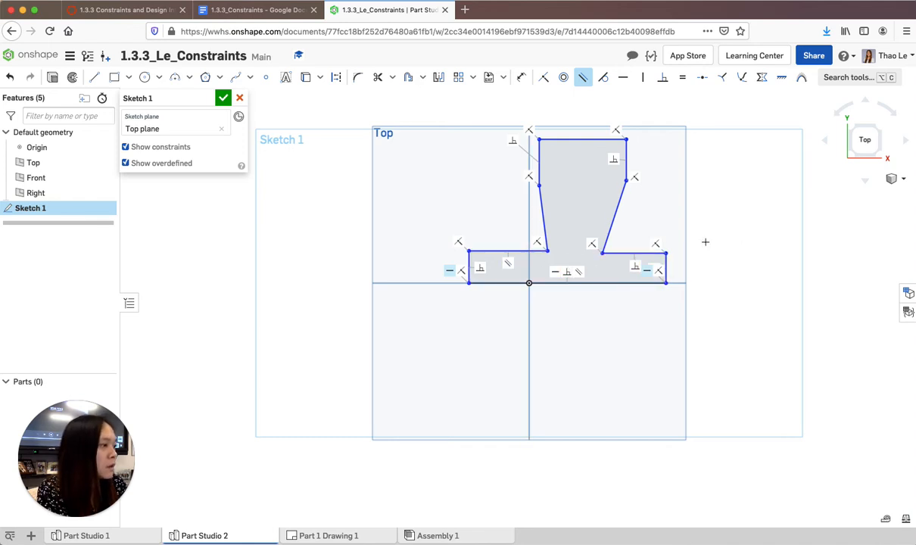
# Step: Apply a Parallel constraint between lines 5 and 7, the two side edges of the upper section
pyautogui.click(536, 161)
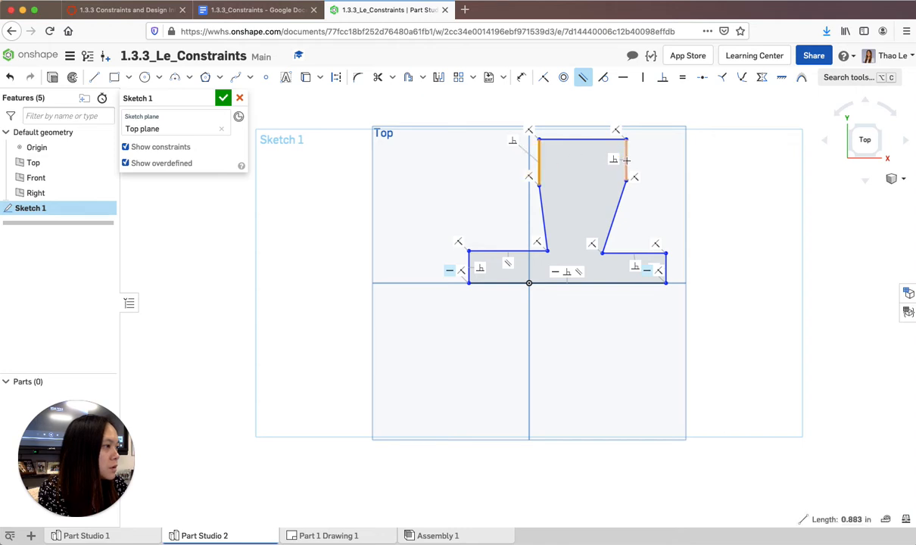
pyautogui.click(625, 159)
pyautogui.click(522, 141)
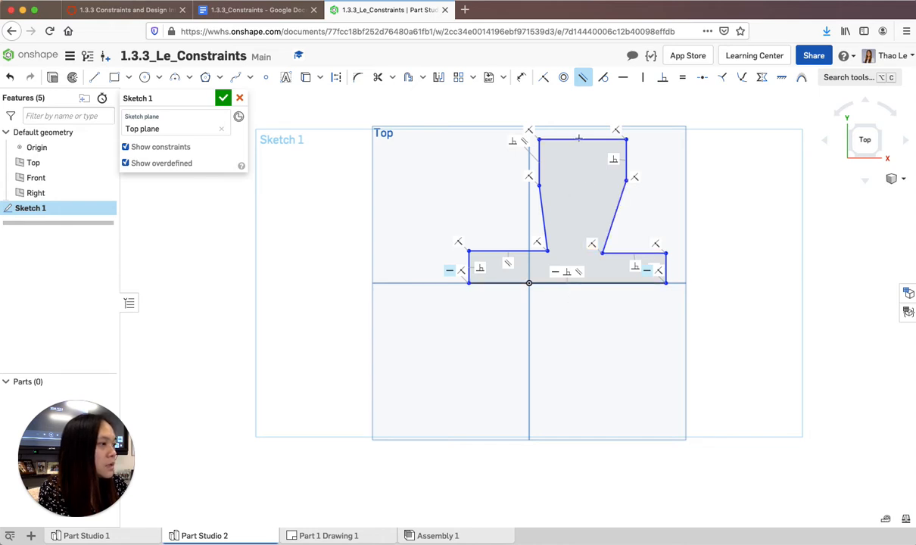
# Step: Switch to the instructions document, review the Step 6 parallel pairs, and read Step 7 for the line pairs that need an equal constraint
pyautogui.click(223, 10)
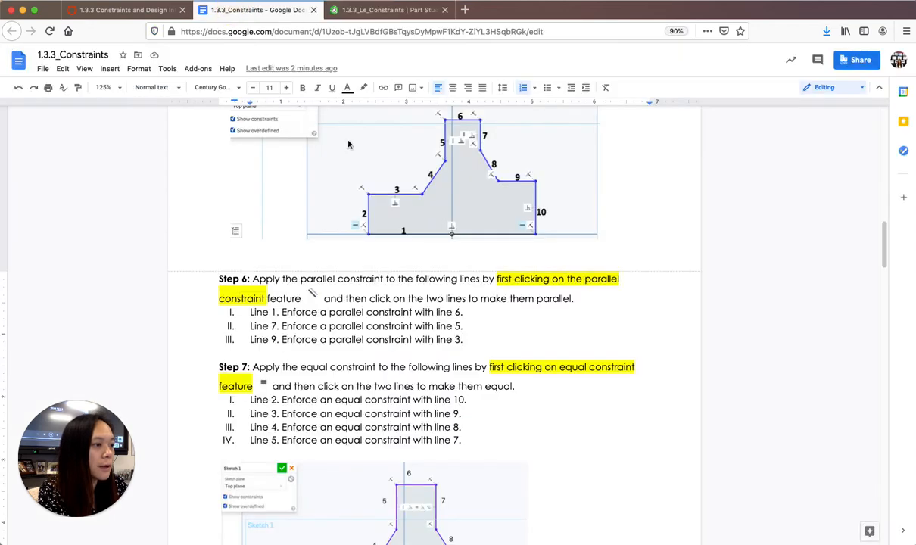
pyautogui.moveTo(251, 311); pyautogui.dragTo(463, 312)
pyautogui.scroll(-2, 470, 314)
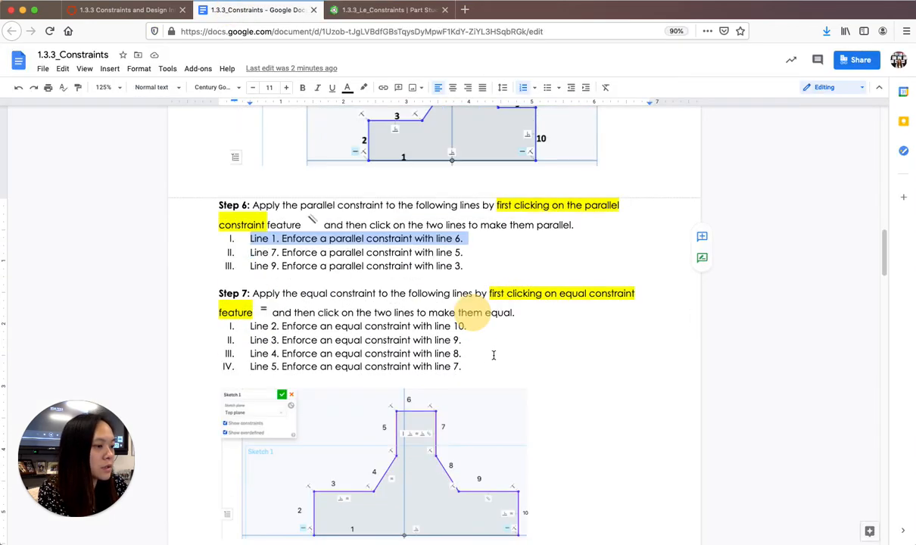
pyautogui.click(304, 276)
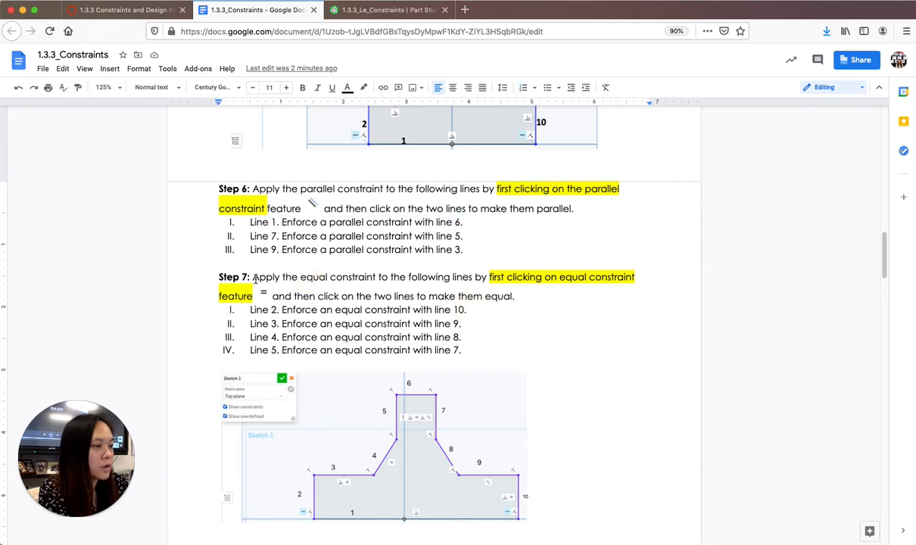
pyautogui.scroll(-1, 253, 278)
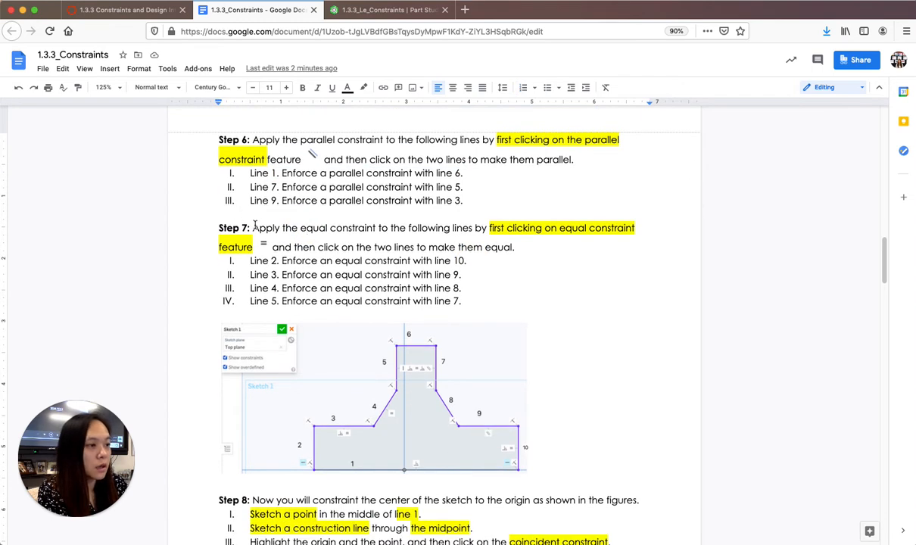
pyautogui.moveTo(254, 228); pyautogui.dragTo(489, 228)
pyautogui.click(518, 267)
pyautogui.scroll(-1, 560, 235)
pyautogui.scroll(1, 554, 235)
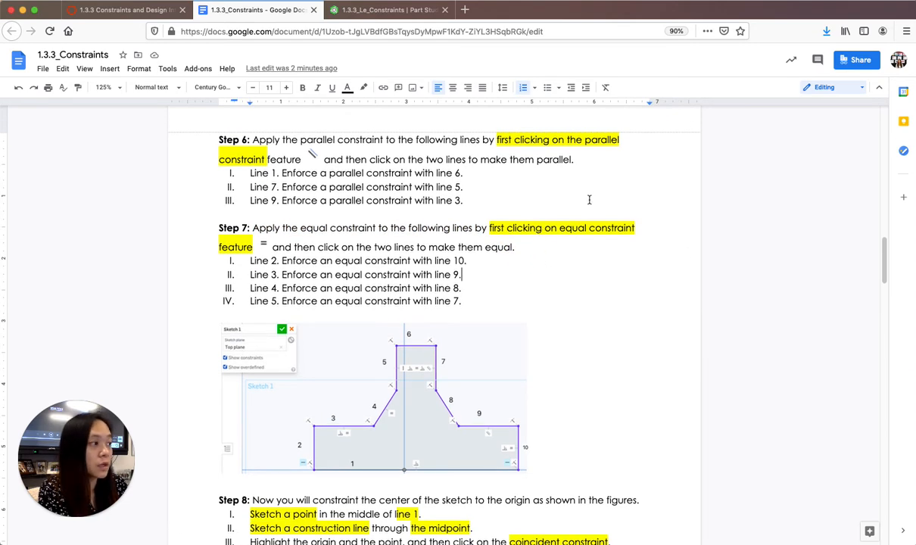
pyautogui.scroll(-1, 311, 269)
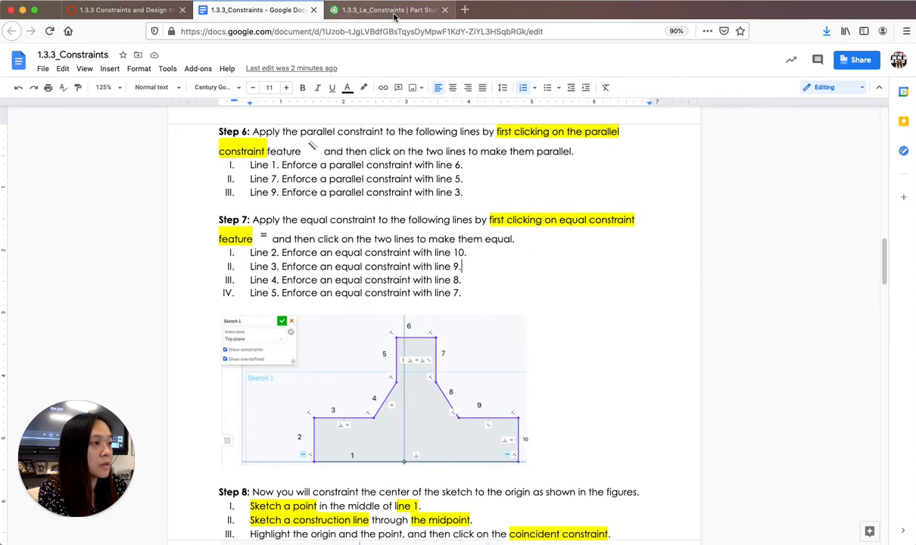
# Step: Check Step 7 in the instructions, then apply Equal constraints between lines 2 and 10 and between lines 3 and 9
pyautogui.click(383, 11)
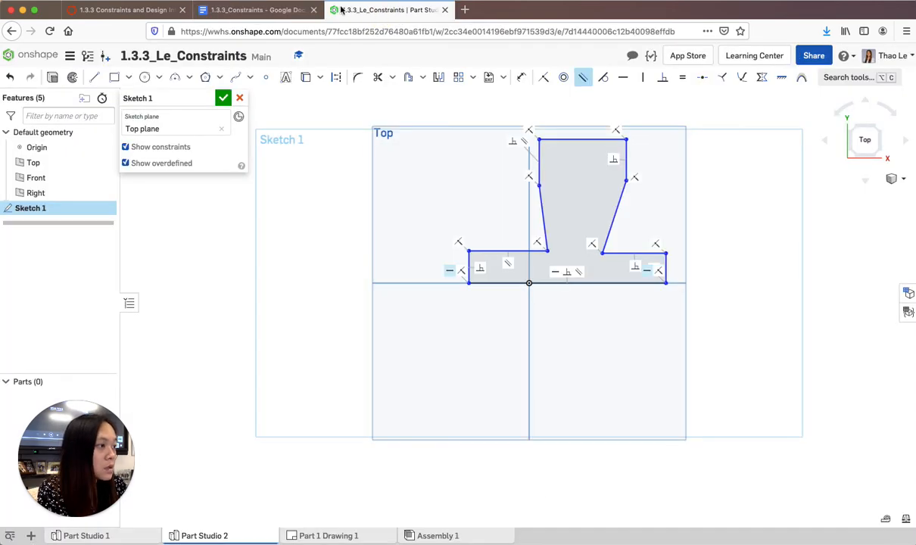
pyautogui.click(280, 10)
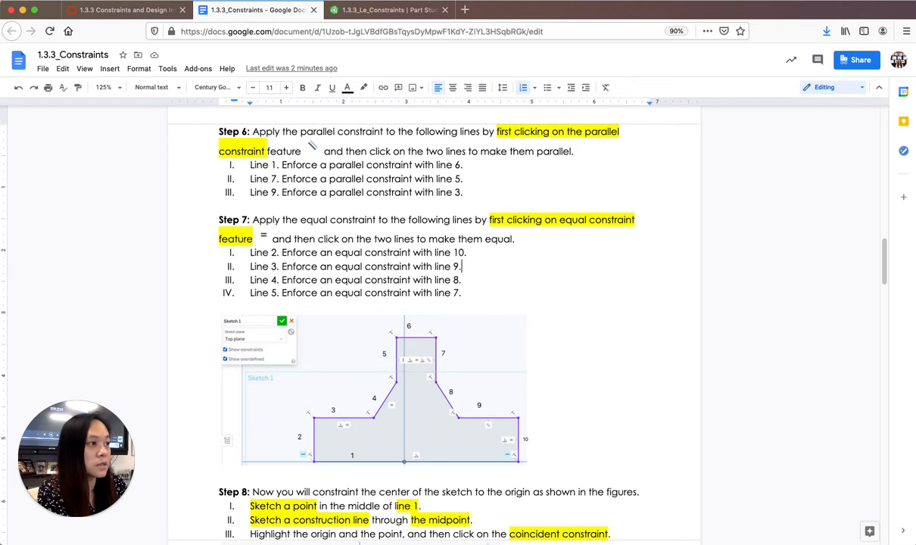
pyautogui.click(366, 10)
pyautogui.click(682, 78)
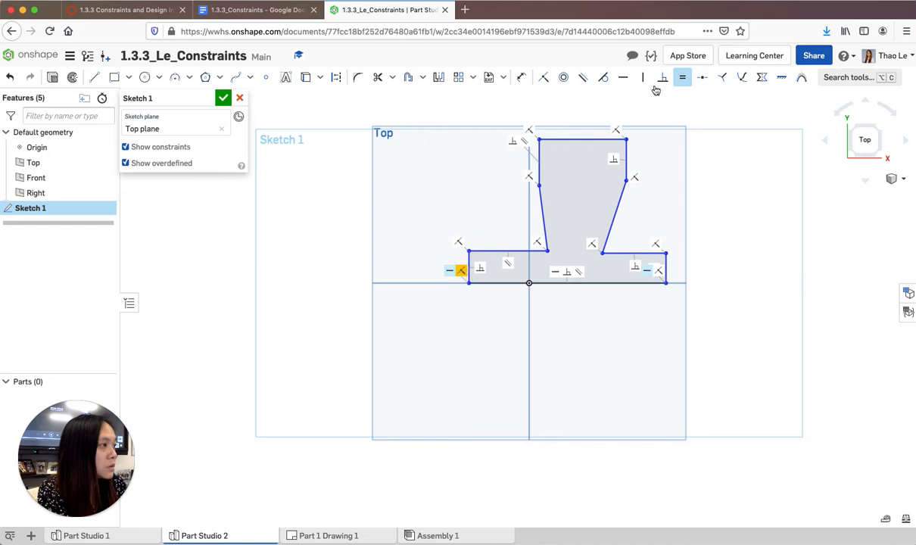
pyautogui.click(469, 264)
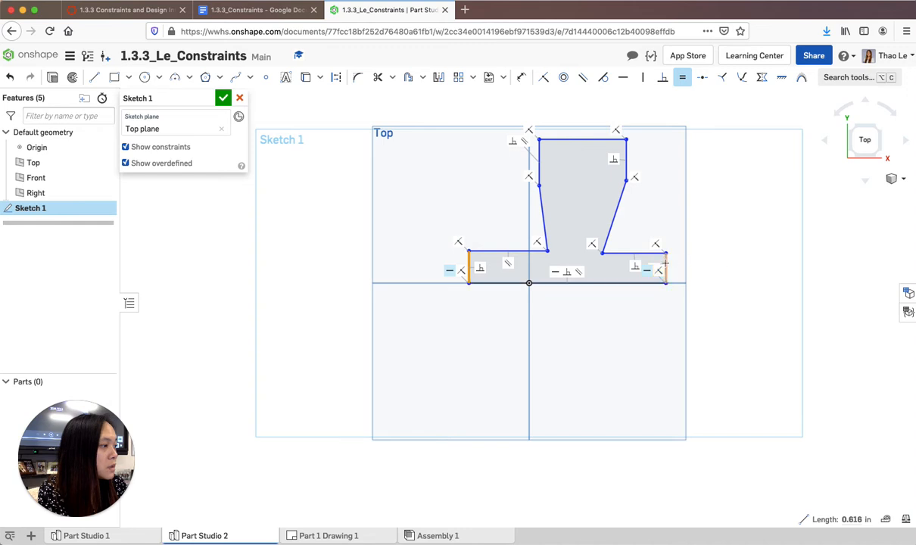
pyautogui.click(666, 262)
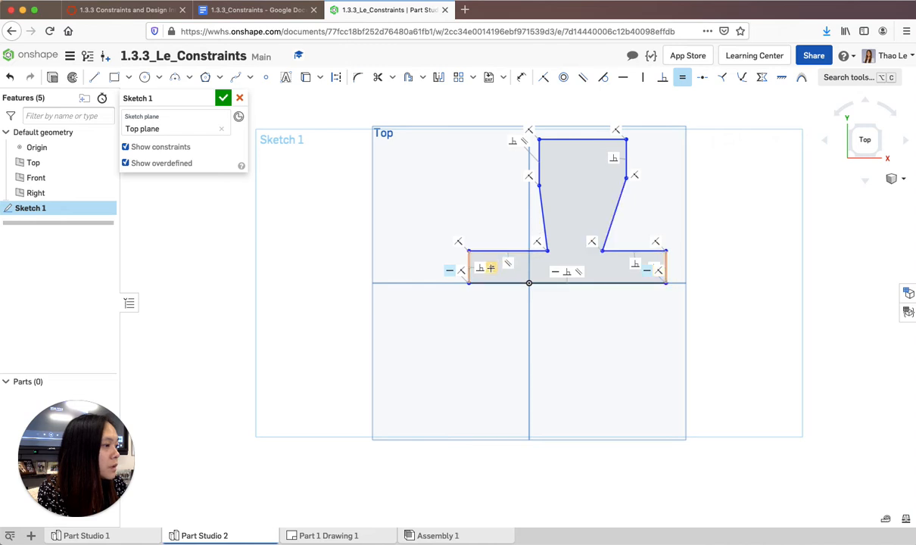
pyautogui.click(500, 251)
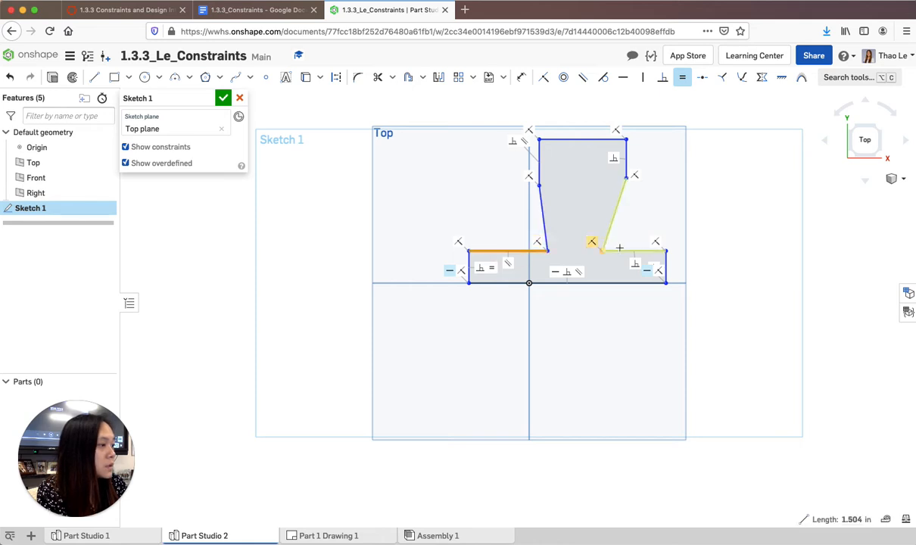
pyautogui.click(621, 251)
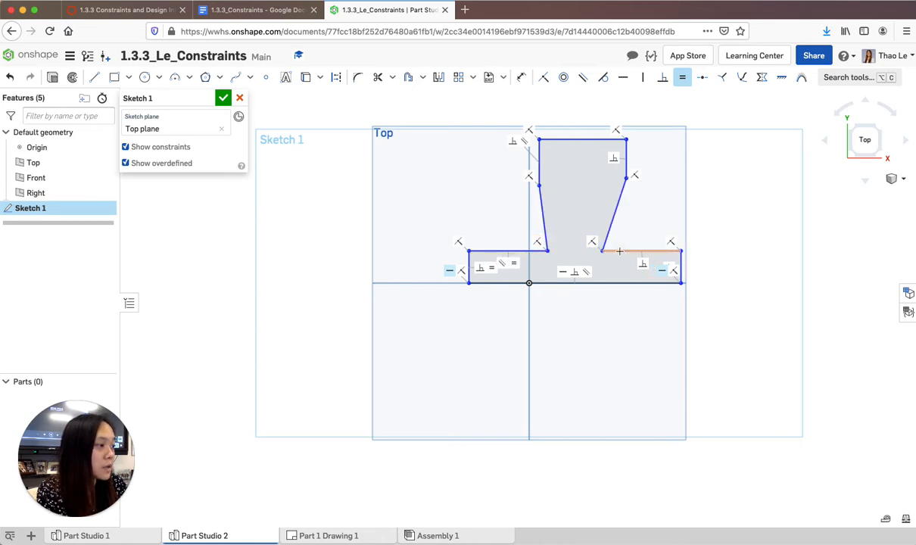
# Step: Apply Equal constraints between slanted lines 4 and 8 and between lines 5 and 7, then exit the Equal tool
pyautogui.click(543, 214)
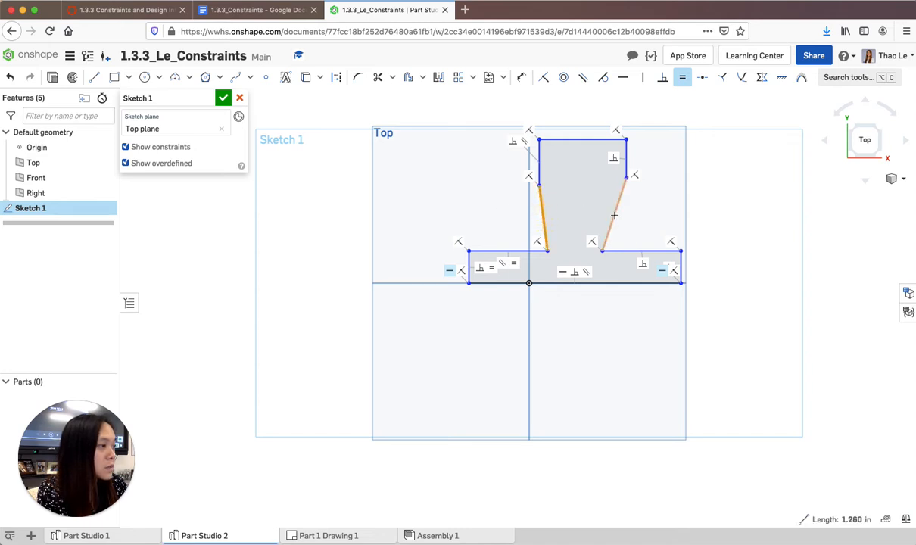
pyautogui.click(614, 216)
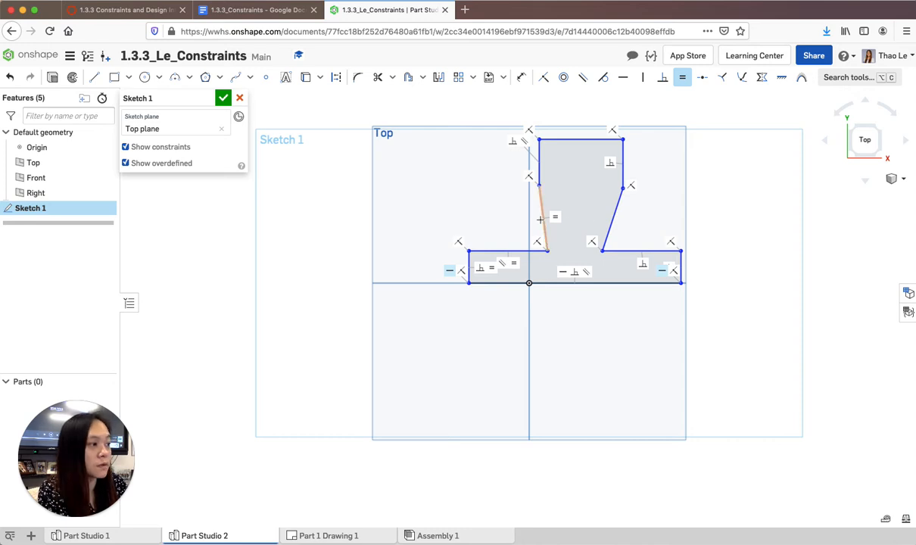
pyautogui.click(539, 164)
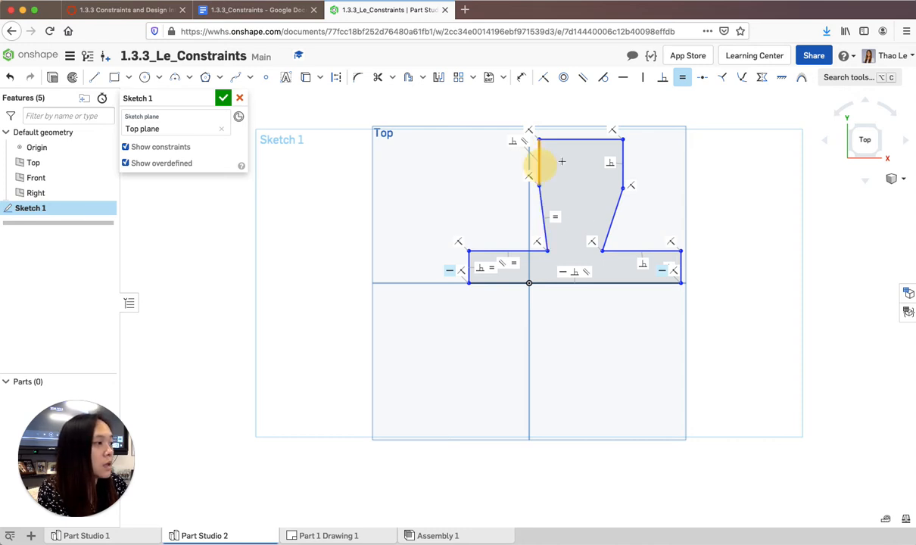
pyautogui.click(620, 165)
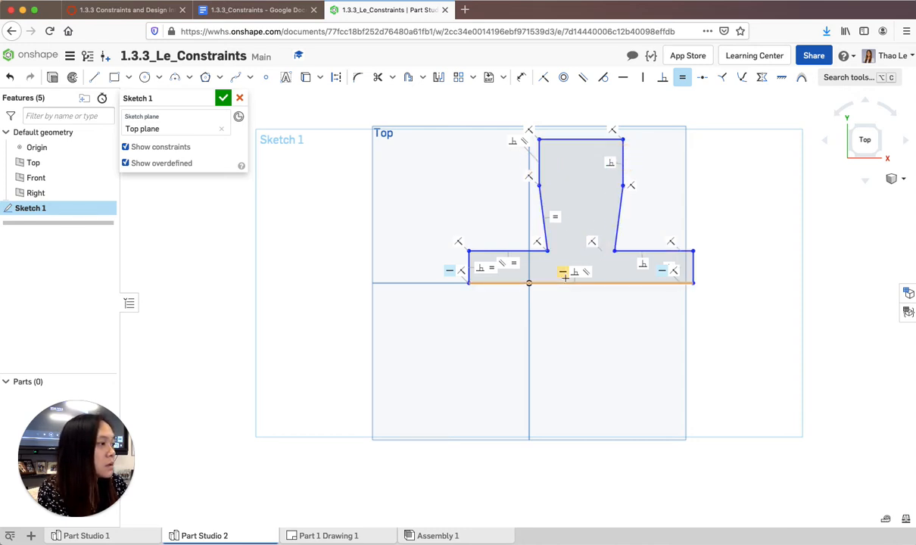
pyautogui.click(687, 85)
# Step: Widen the upper section by moving line 5 away from line 7, and pull the inner ends of lines 3 and 9 inward
pyautogui.moveTo(537, 187); pyautogui.dragTo(478, 210)
pyautogui.click(485, 251)
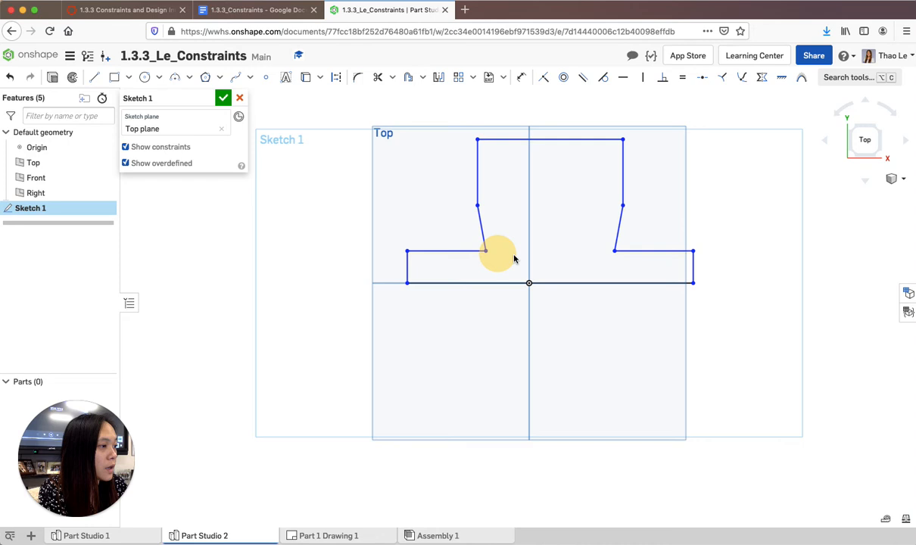
pyautogui.moveTo(556, 259); pyautogui.dragTo(599, 262)
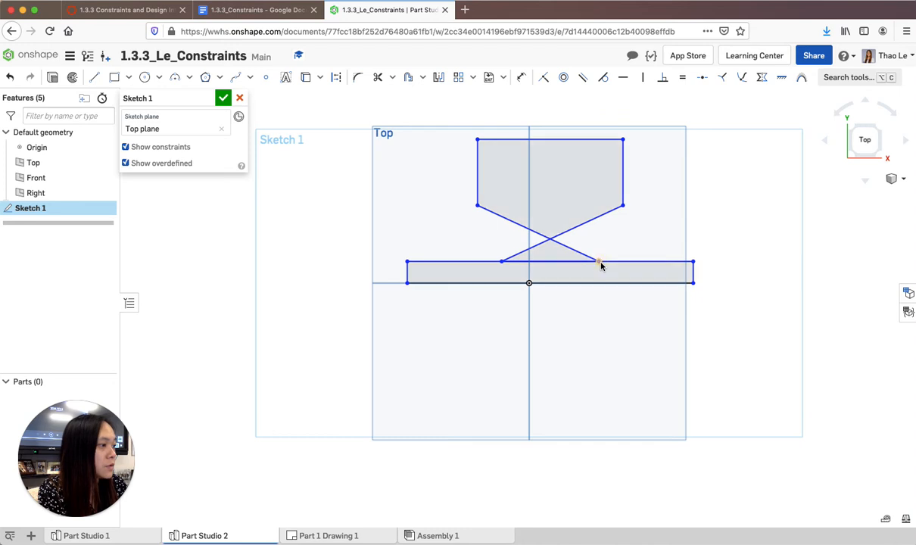
pyautogui.moveTo(530, 268)
pyautogui.mouseDown()
pyautogui.moveTo(469, 267)
pyautogui.moveTo(481, 262)
pyautogui.mouseUp()
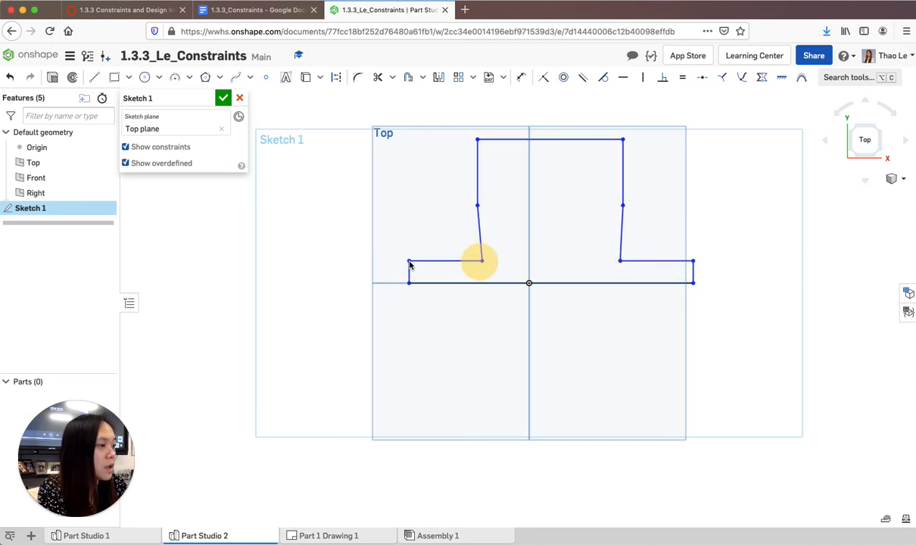
pyautogui.click(408, 261)
pyautogui.moveTo(415, 243)
pyautogui.mouseDown()
pyautogui.moveTo(424, 231)
pyautogui.moveTo(427, 243)
pyautogui.mouseUp()
pyautogui.moveTo(483, 243); pyautogui.dragTo(517, 259)
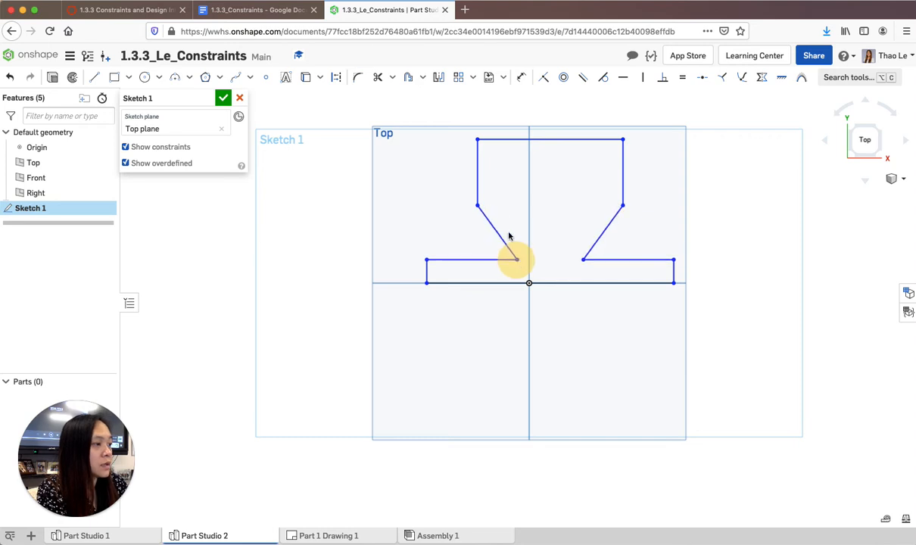
# Step: Compare with the instructions' Step 7 figure and reshape the polygon so line 5 meets the vertical axis and lines 4 and 8 flare outward
pyautogui.click(216, 12)
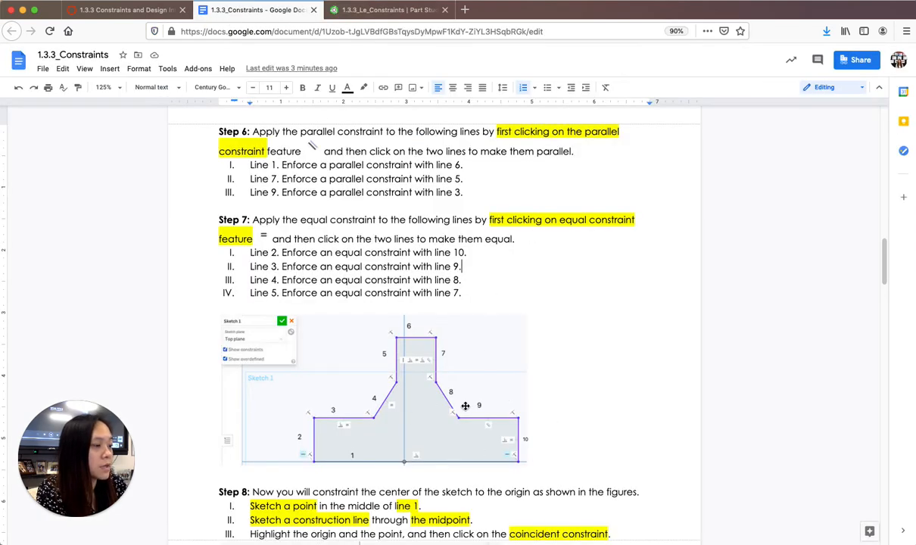
pyautogui.scroll(-1, 409, 290)
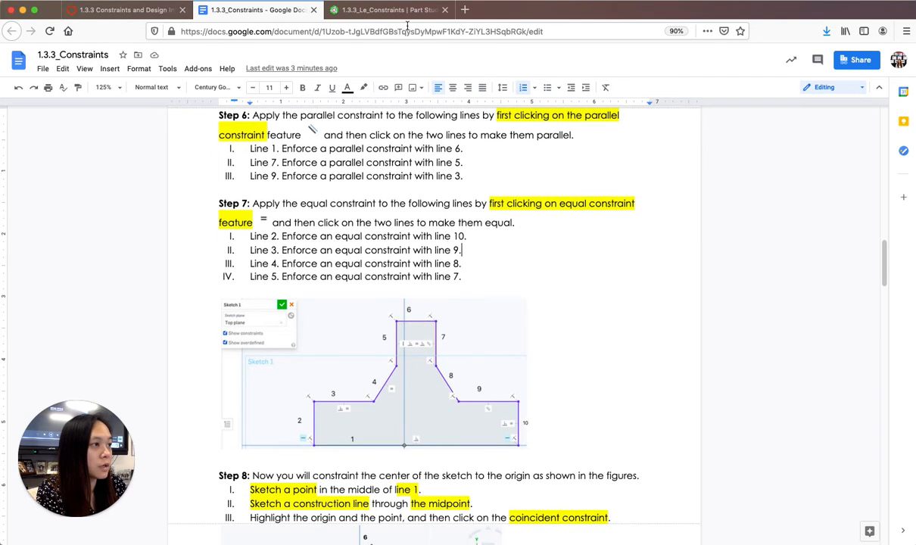
pyautogui.click(390, 10)
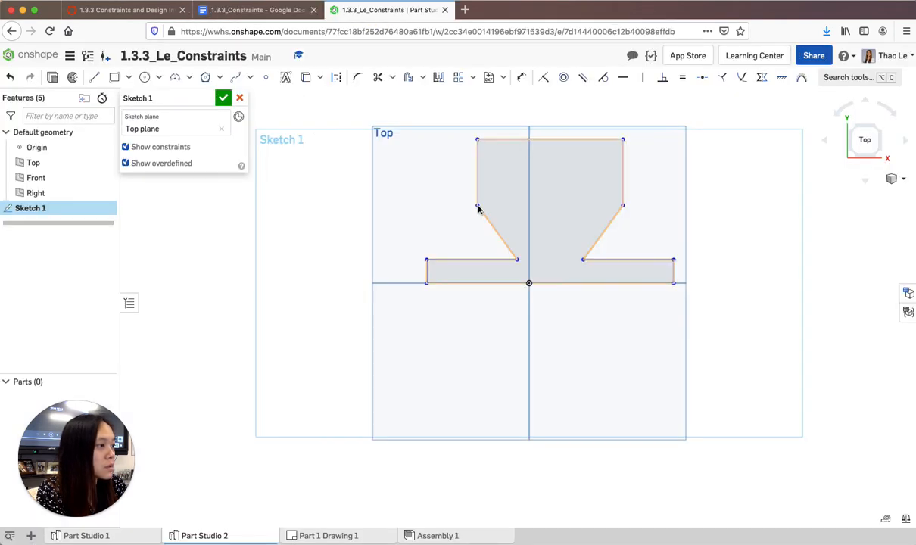
pyautogui.click(536, 212)
pyautogui.moveTo(551, 213)
pyautogui.mouseDown()
pyautogui.moveTo(568, 213)
pyautogui.moveTo(529, 216)
pyautogui.mouseUp()
pyautogui.moveTo(567, 261); pyautogui.dragTo(507, 259)
pyautogui.click(603, 258)
pyautogui.click(632, 257)
pyautogui.moveTo(636, 259); pyautogui.dragTo(640, 257)
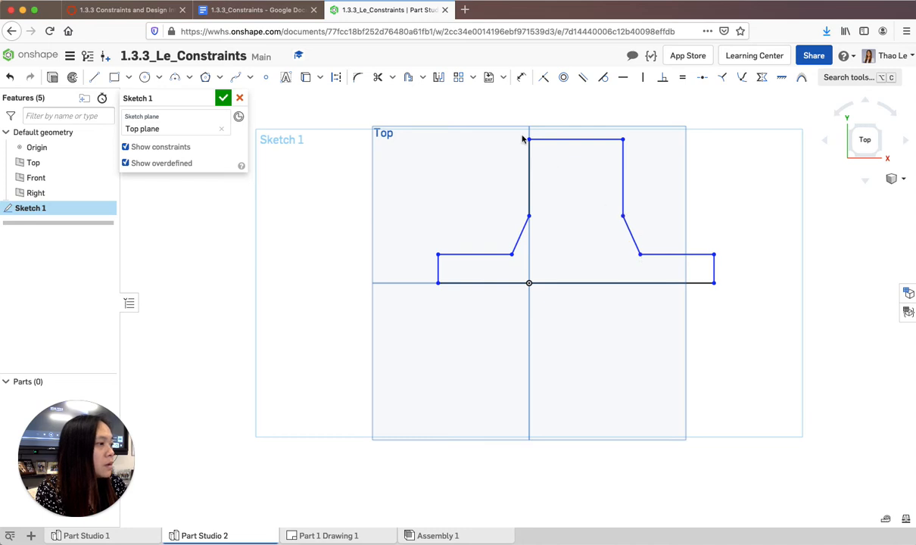
# Step: Delete the vertical constraint between line 5's lower endpoint and the origin
pyautogui.click(530, 139)
pyautogui.moveTo(552, 143); pyautogui.dragTo(571, 160)
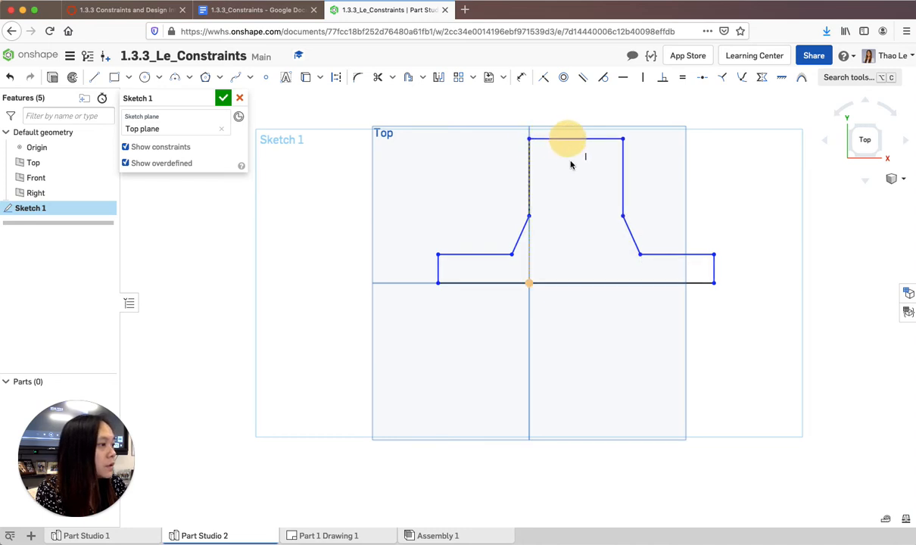
pyautogui.click(528, 176)
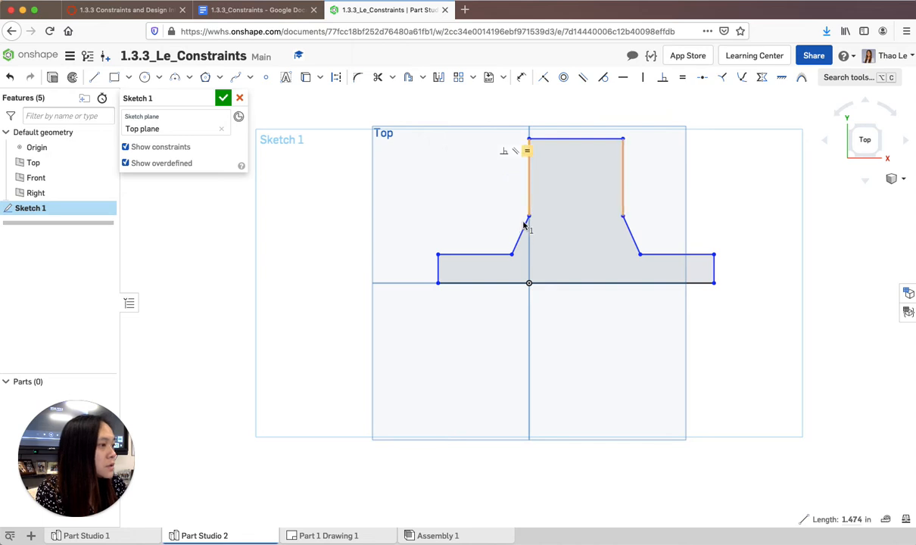
pyautogui.click(549, 215)
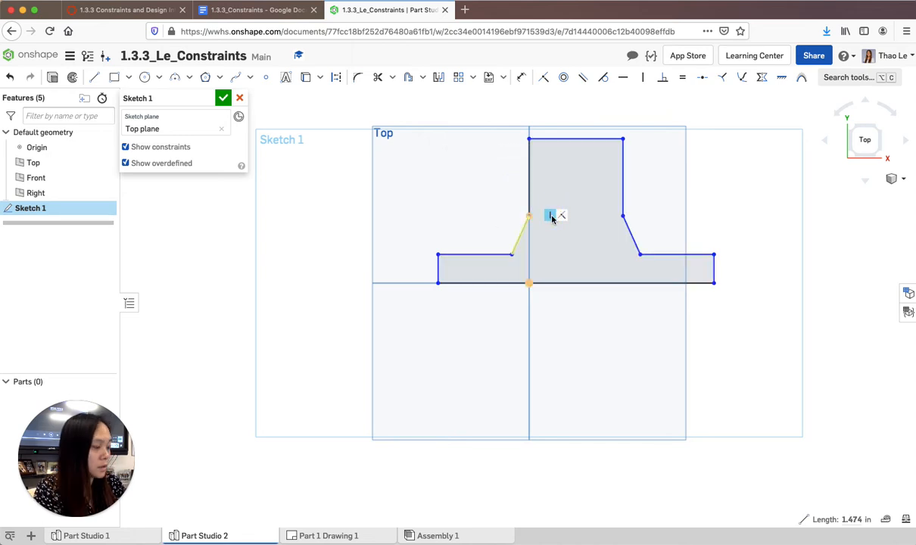
pyautogui.press('Delete')
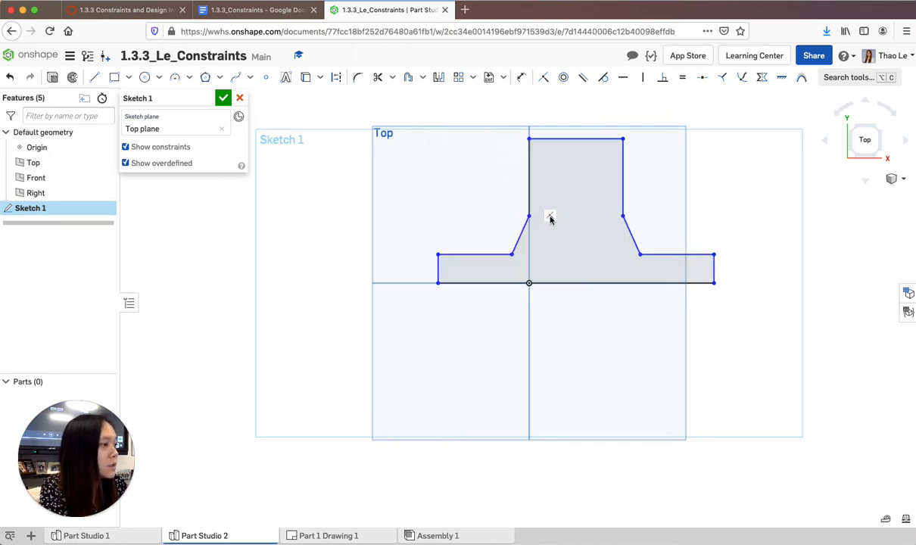
pyautogui.click(568, 216)
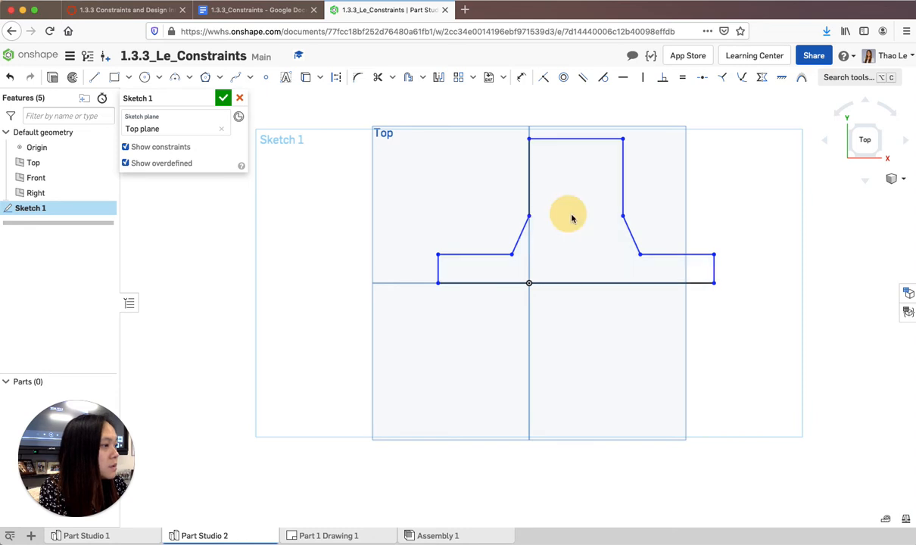
# Step: Try to move line 5 and the neighbouring polygon corners off the vertical axis
pyautogui.click(529, 181)
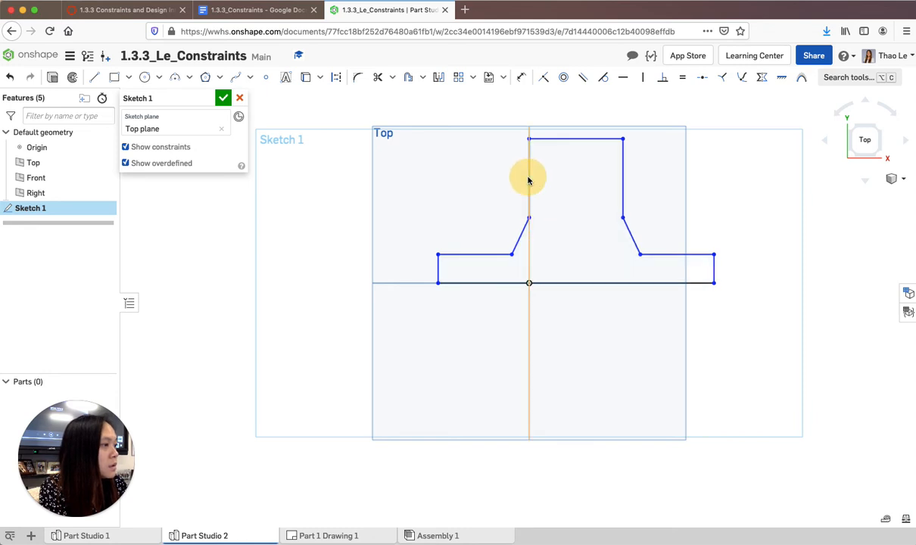
pyautogui.click(556, 198)
pyautogui.scroll(2, 549, 201)
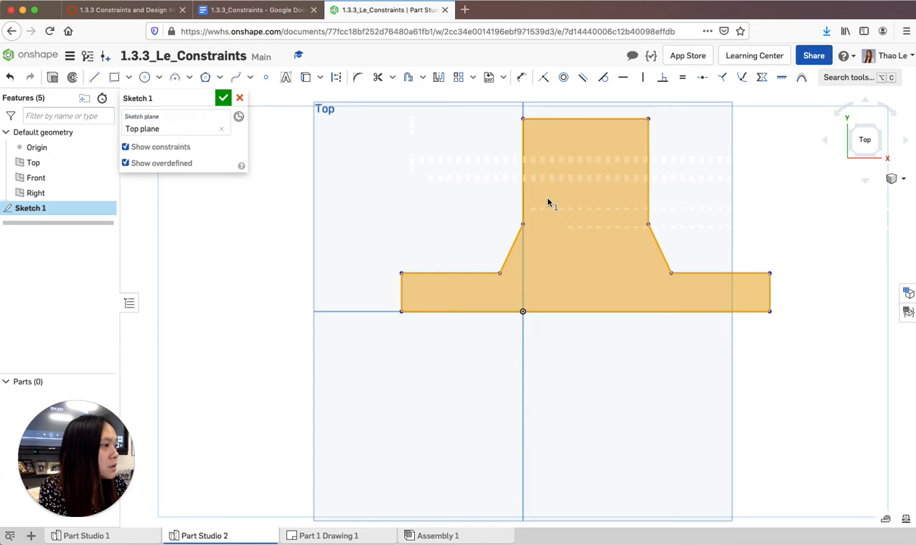
pyautogui.scroll(-4, 548, 199)
pyautogui.click(627, 187)
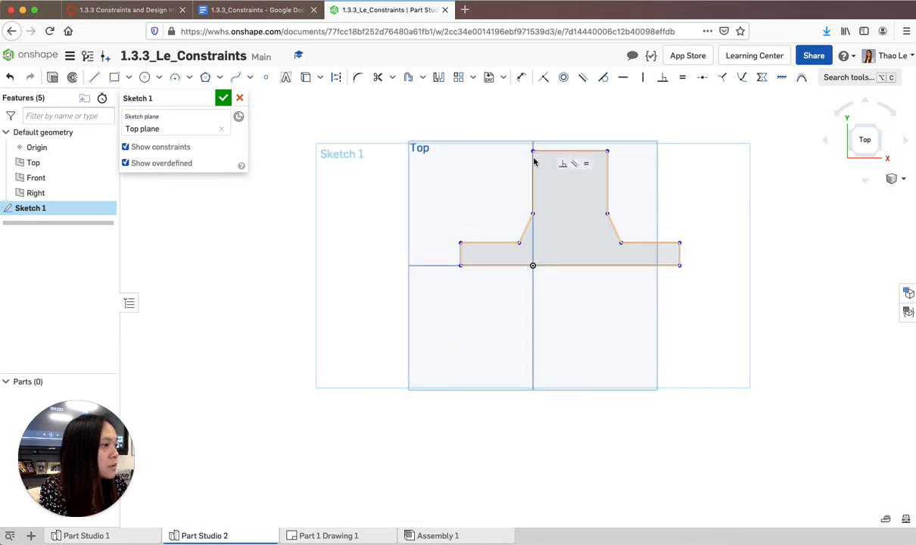
pyautogui.moveTo(558, 153)
pyautogui.mouseDown()
pyautogui.moveTo(567, 168)
pyautogui.moveTo(564, 152)
pyautogui.mouseUp()
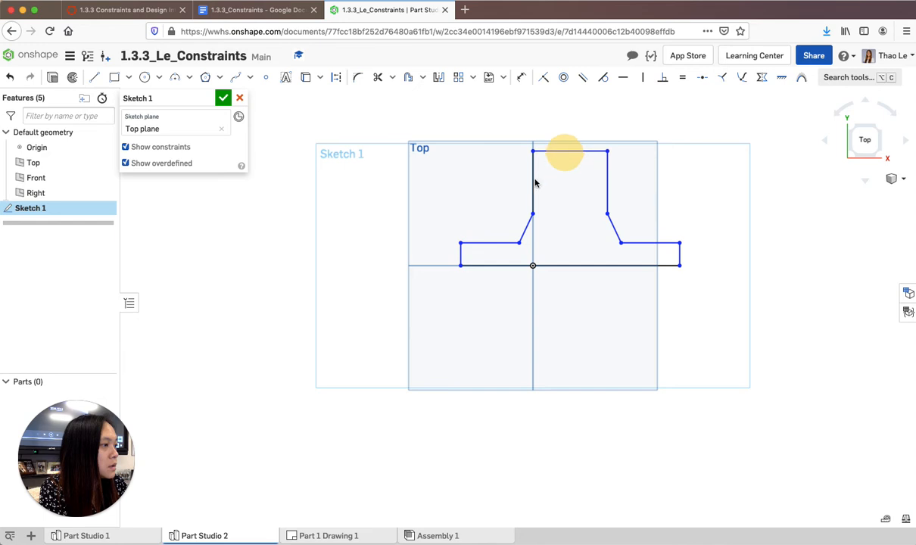
pyautogui.click(534, 198)
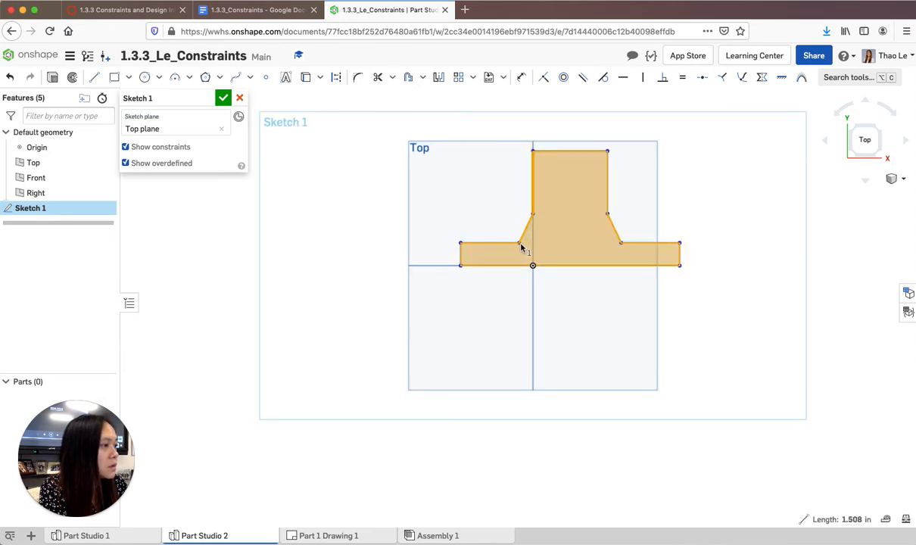
pyautogui.moveTo(521, 245)
pyautogui.mouseDown()
pyautogui.moveTo(537, 247)
pyautogui.moveTo(501, 247)
pyautogui.moveTo(521, 248)
pyautogui.mouseUp()
pyautogui.scroll(1, 542, 202)
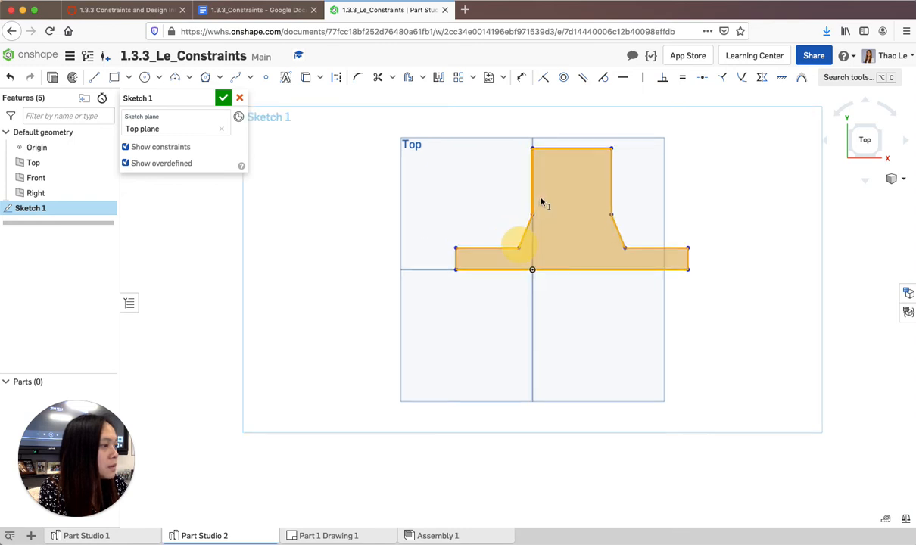
pyautogui.scroll(3, 543, 202)
pyautogui.click(681, 202)
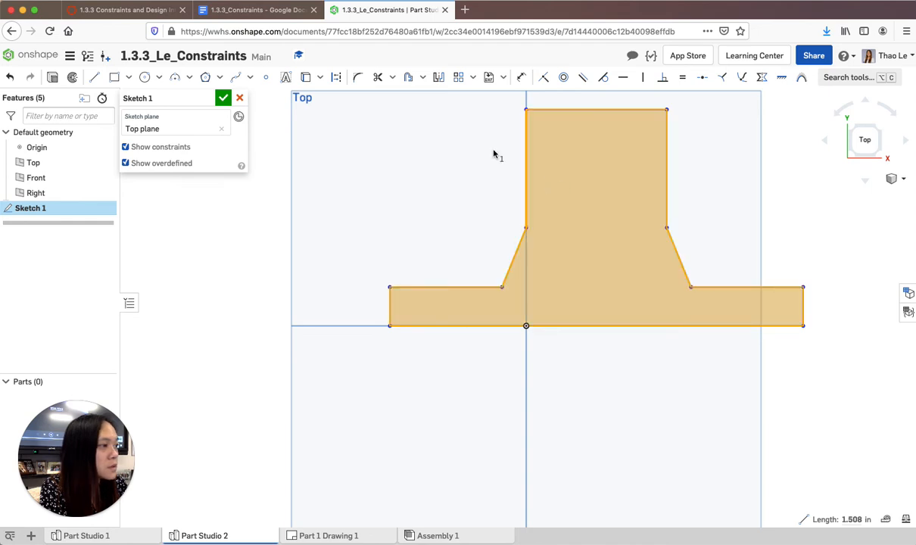
pyautogui.click(491, 154)
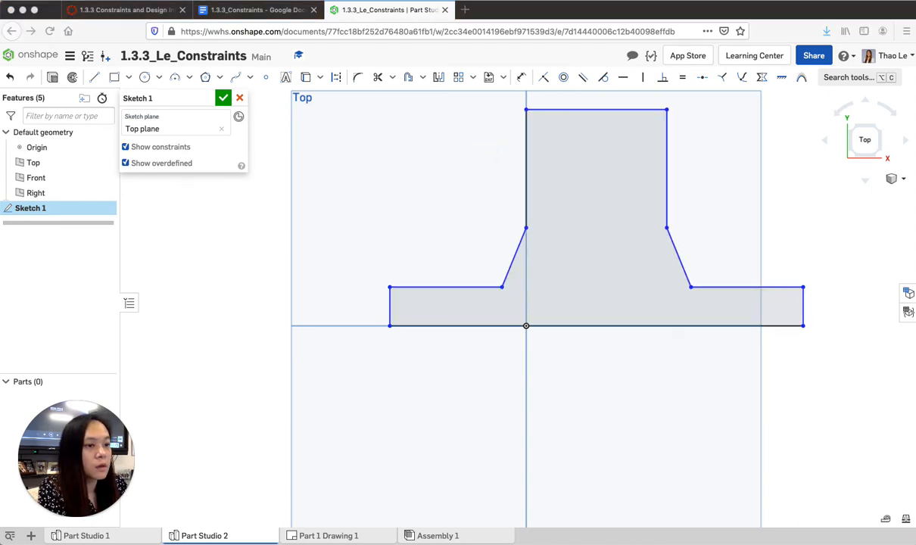
# Step: Delete the vertical constraint between line 5's upper endpoint and the origin
pyautogui.click(528, 113)
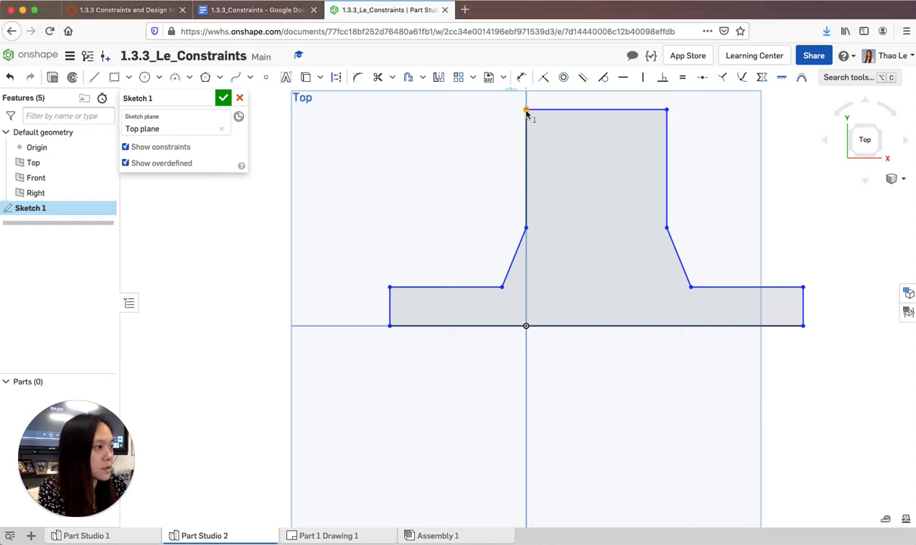
pyautogui.scroll(-3, 528, 113)
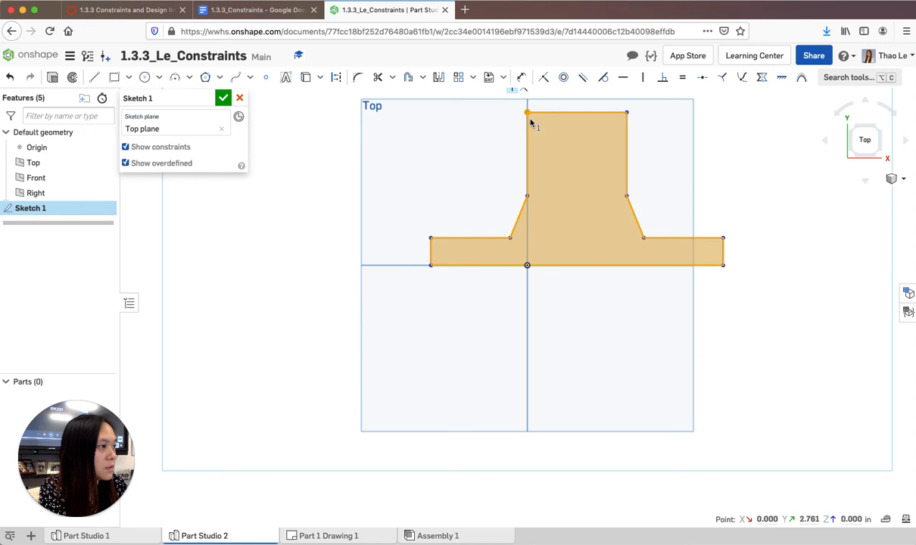
pyautogui.scroll(-2, 531, 117)
pyautogui.click(514, 92)
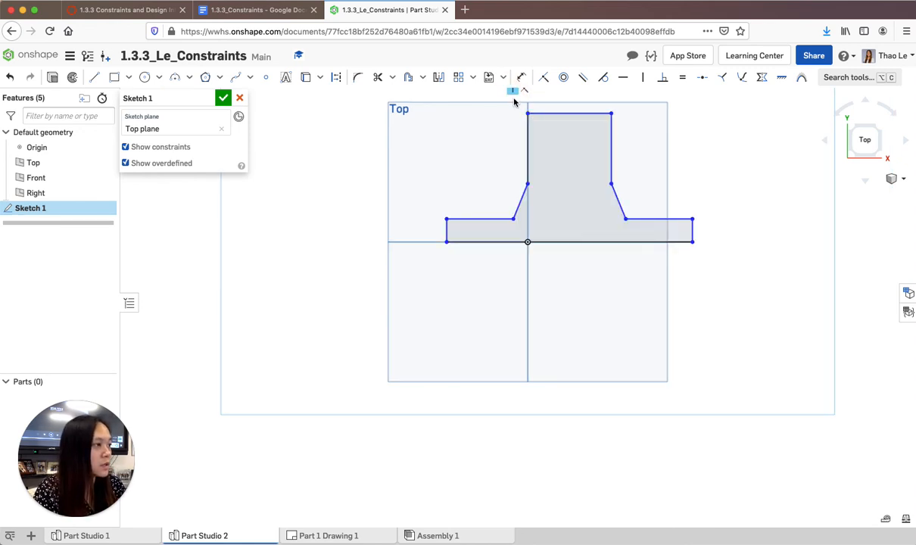
pyautogui.press('Delete')
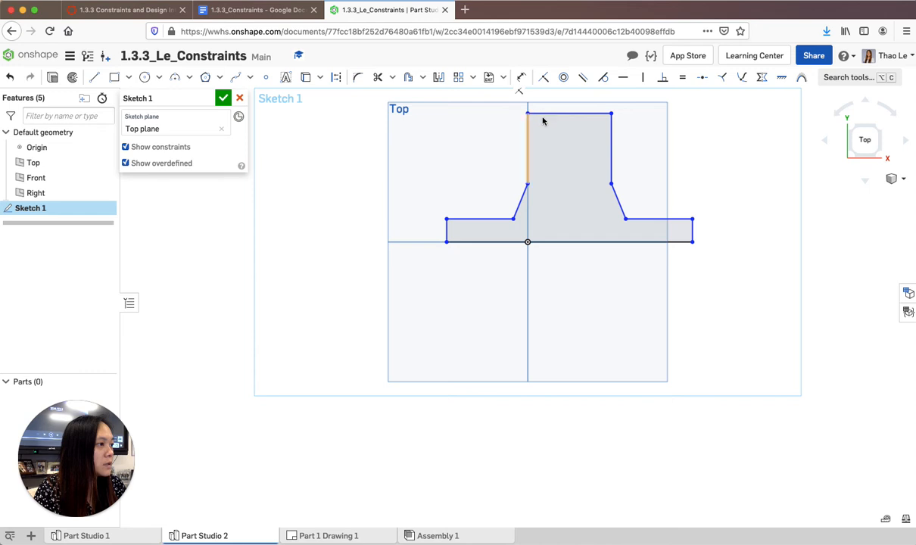
# Step: Try to move line 5's endpoints off the vertical axis, and shift the corner between lines 6 and 7 outward
pyautogui.moveTo(530, 115); pyautogui.dragTo(582, 117)
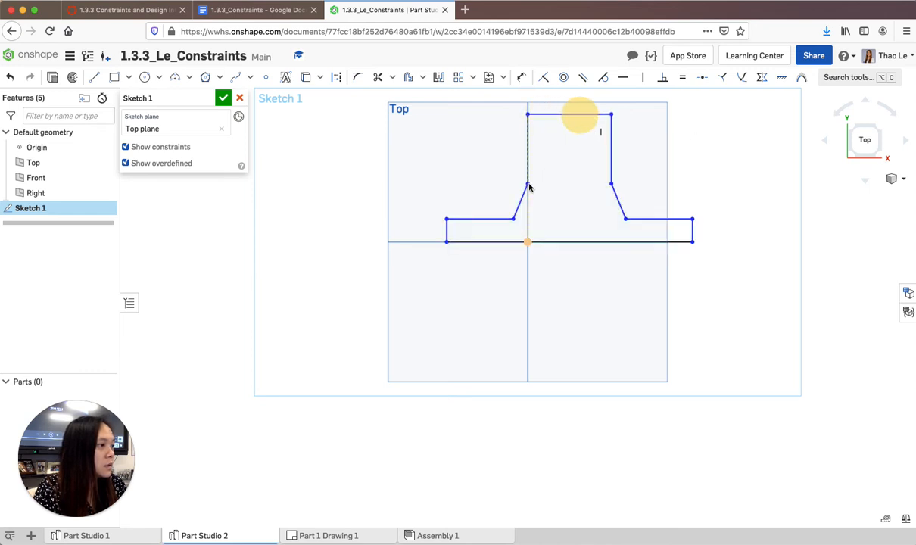
pyautogui.moveTo(530, 186); pyautogui.dragTo(540, 187)
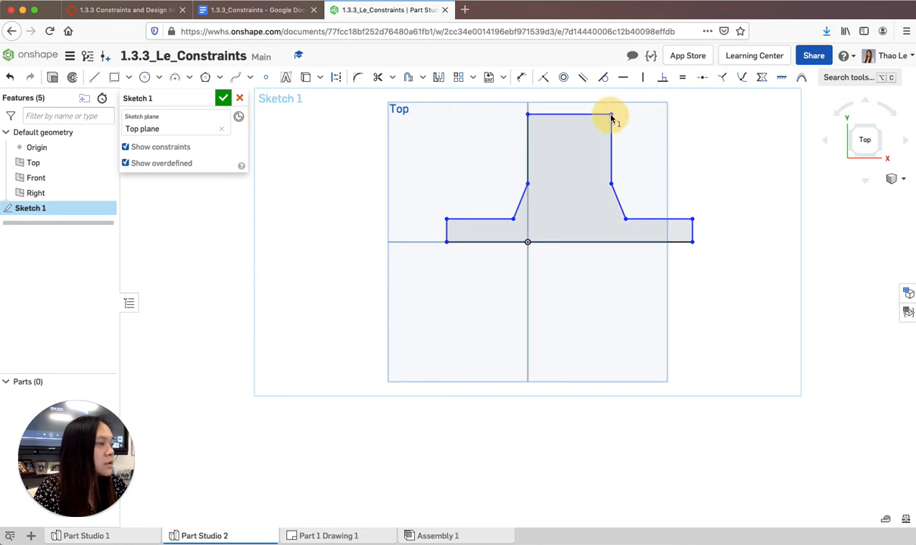
pyautogui.click(612, 115)
pyautogui.click(536, 185)
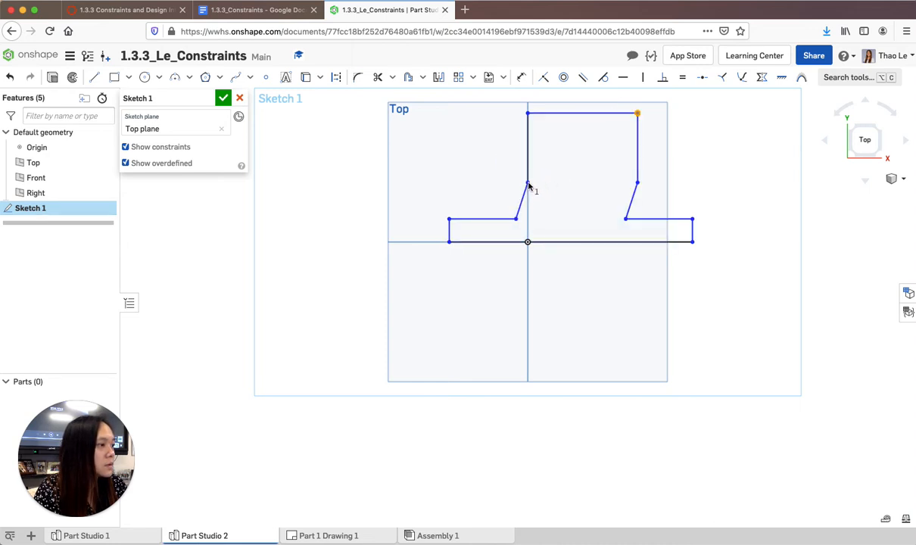
pyautogui.click(517, 185)
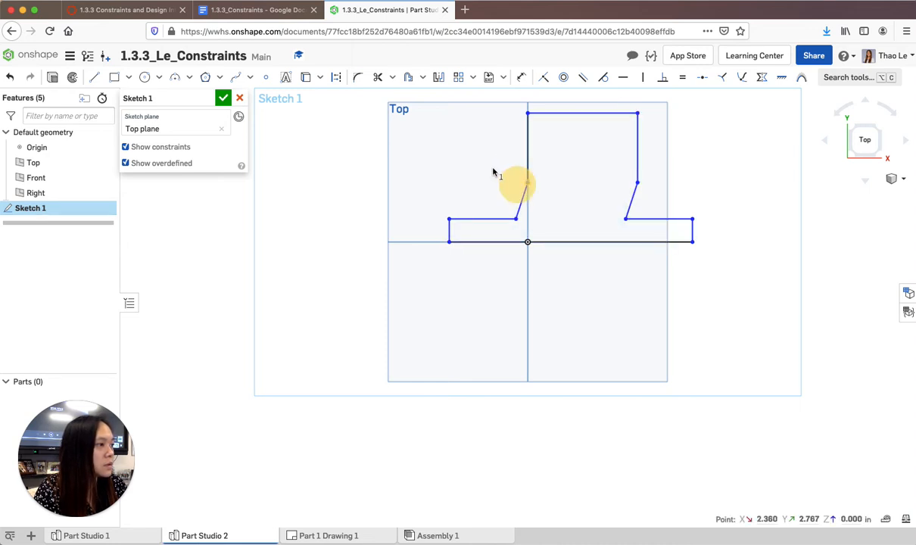
pyautogui.click(637, 112)
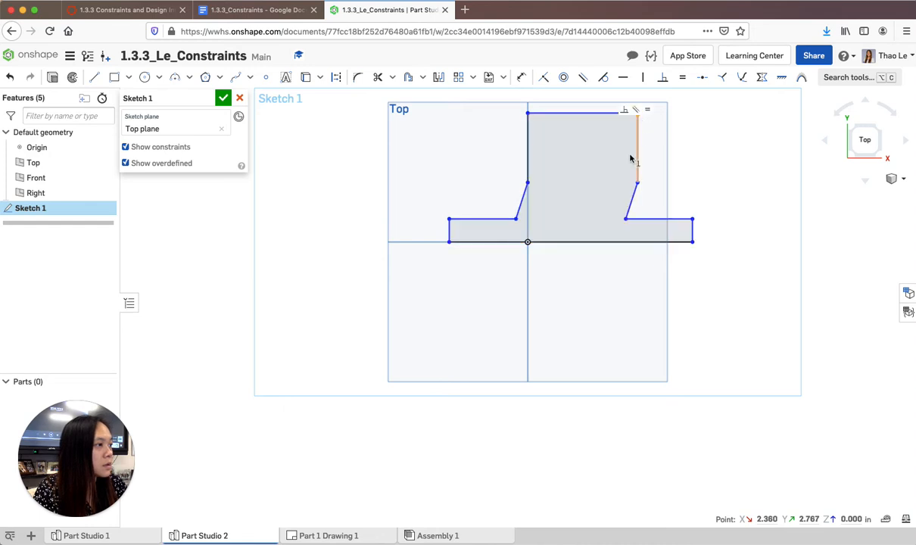
# Step: Delete the remaining vertical constraint between line 5's lower endpoint and the origin, and move line 5 off the vertical axis toward line 7
pyautogui.click(528, 182)
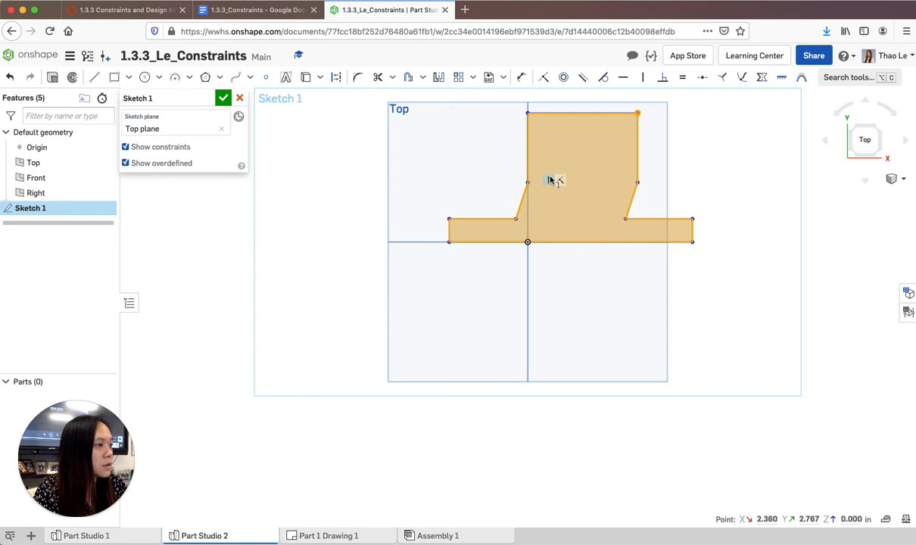
pyautogui.click(549, 181)
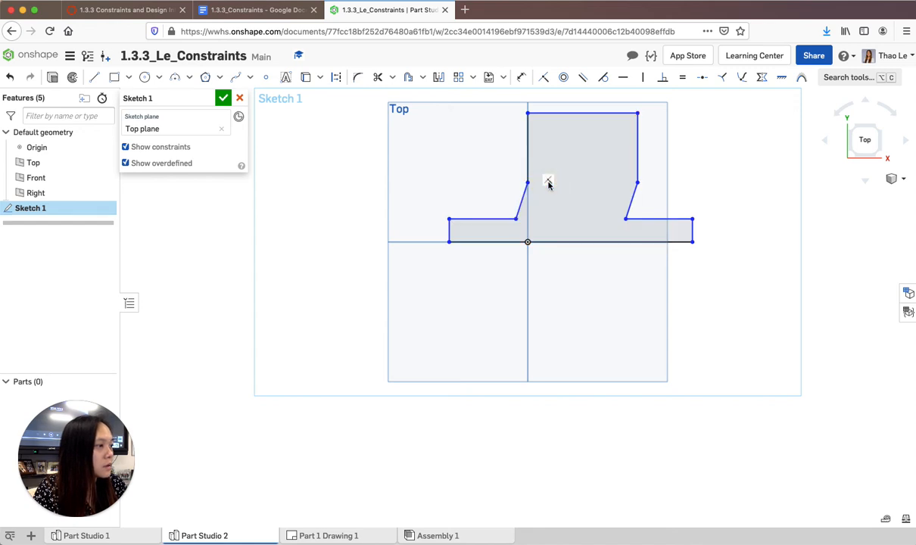
pyautogui.press('Delete')
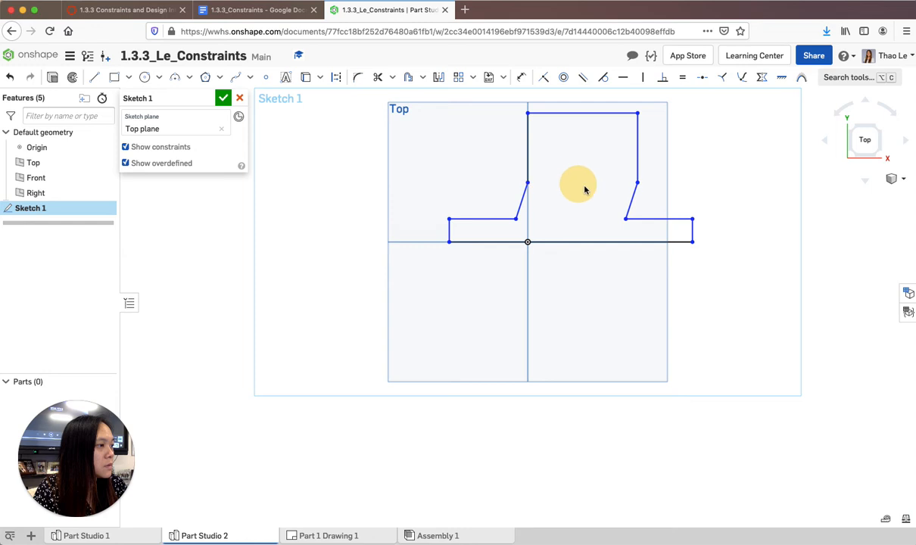
pyautogui.moveTo(528, 173); pyautogui.dragTo(573, 172)
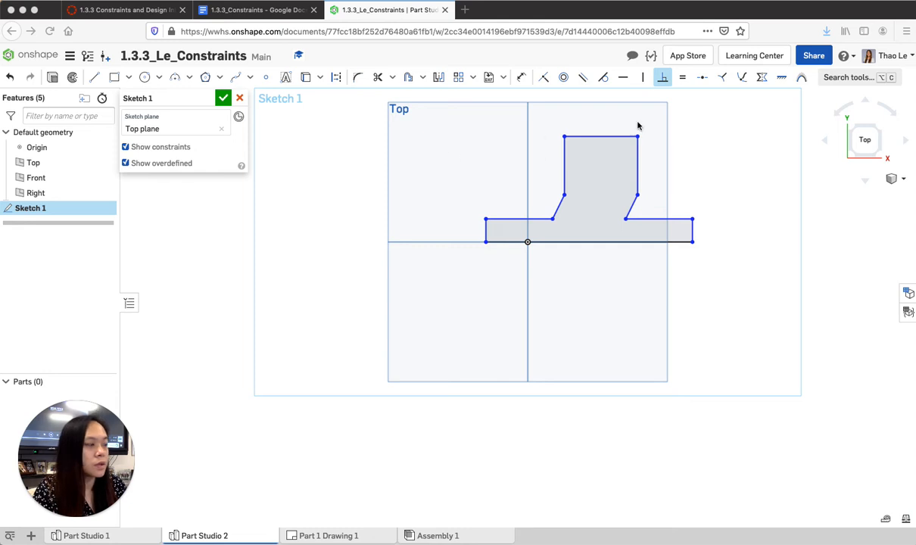
# Step: Shift line 5's lower endpoint slightly and move line 9 outward so lines 4 and 8 flare symmetrically toward the base
pyautogui.click(565, 182)
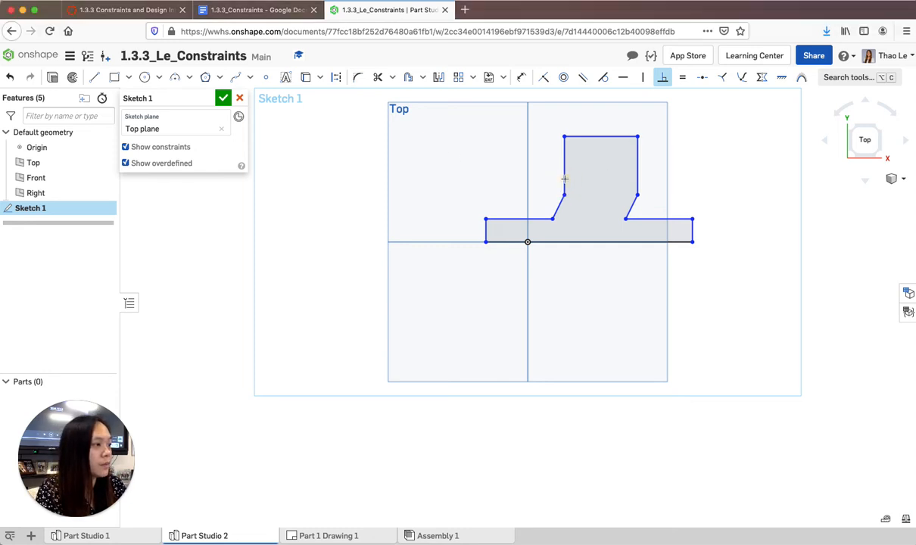
pyautogui.click(662, 78)
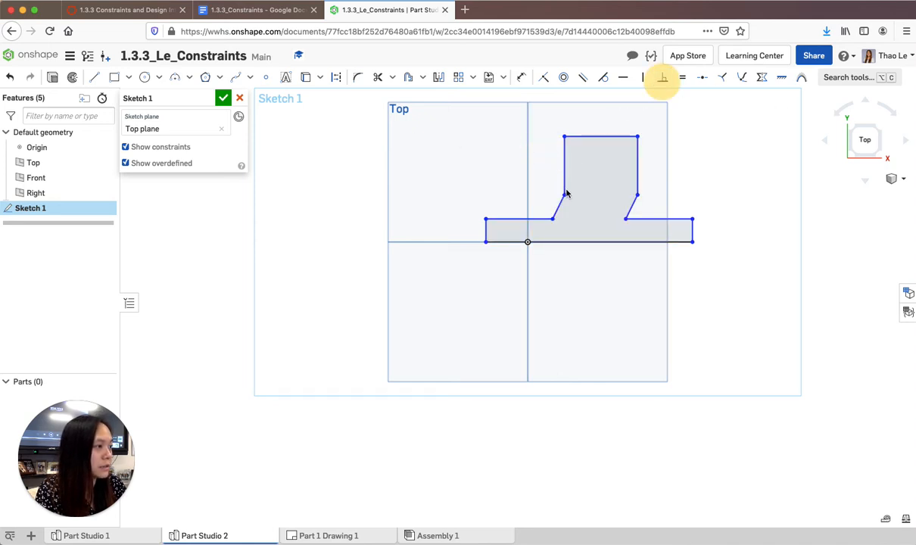
pyautogui.moveTo(564, 196); pyautogui.dragTo(559, 190)
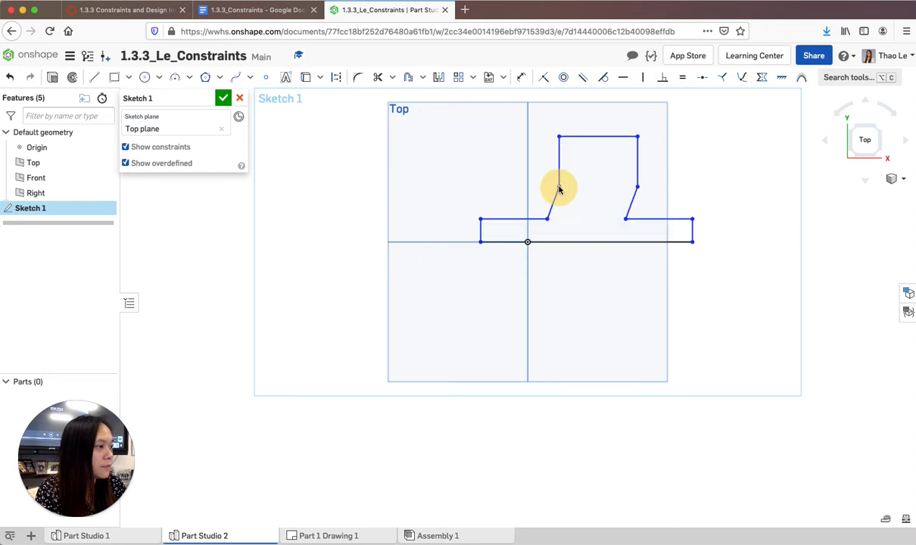
pyautogui.moveTo(648, 220); pyautogui.dragTo(661, 220)
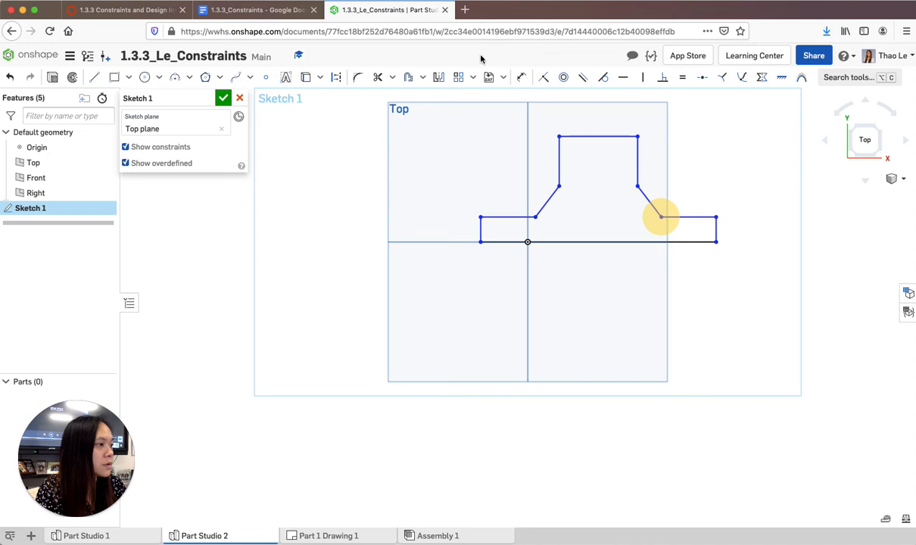
# Step: Switch to the Google Docs instructions and read Step 8 on constraining the sketch's center to the origin
pyautogui.click(253, 10)
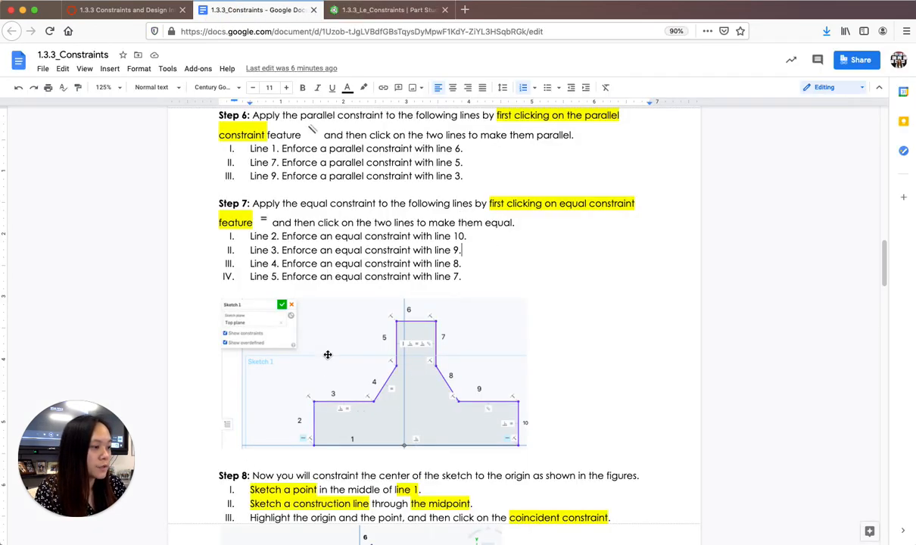
pyautogui.scroll(-3, 365, 348)
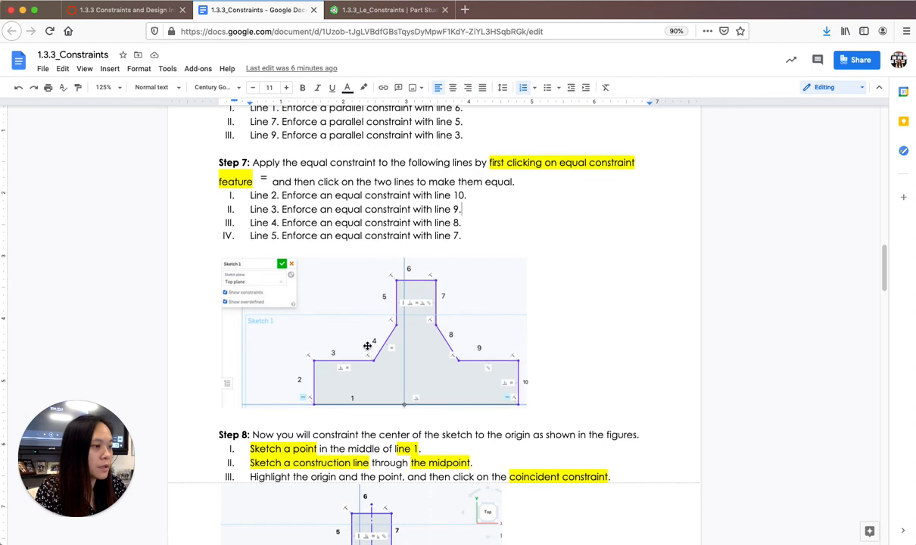
pyautogui.scroll(-10, 363, 382)
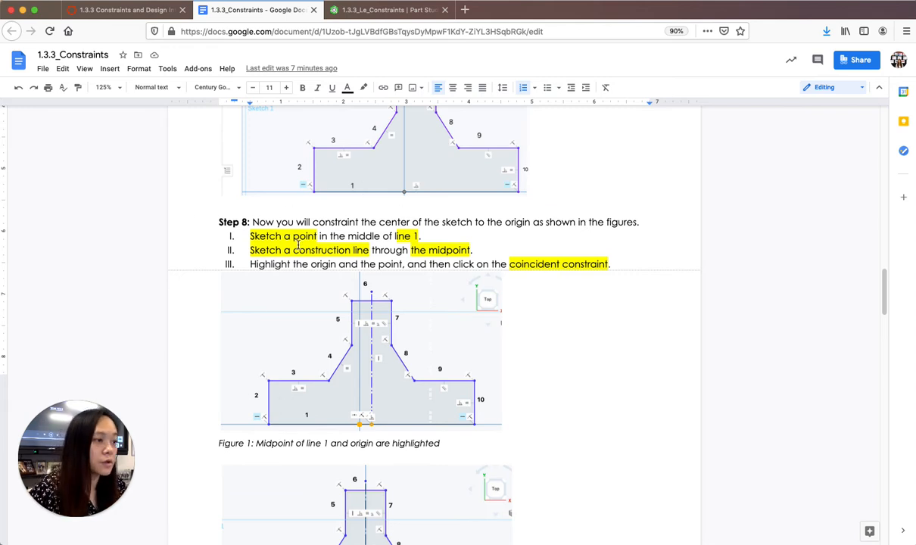
pyautogui.scroll(-2, 349, 241)
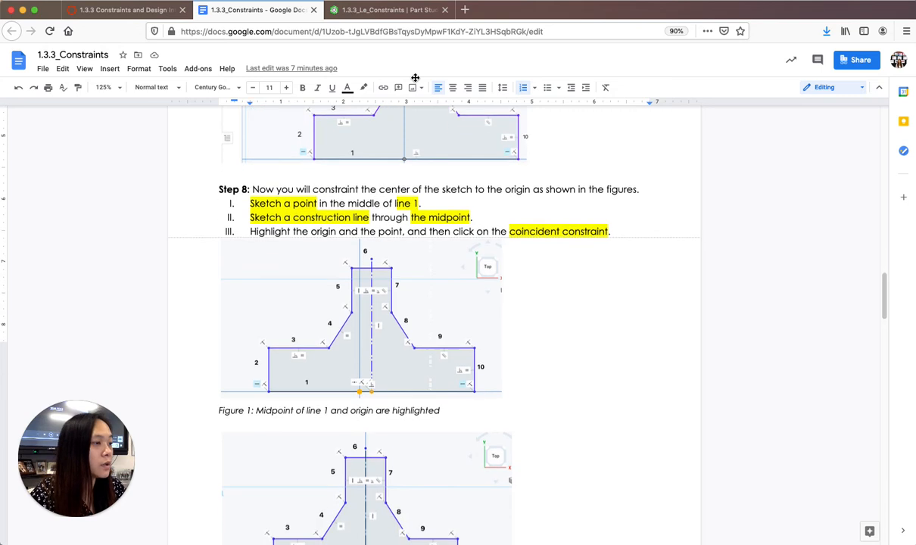
# Step: Return to the Onshape sketch, place a point at the midpoint of line 1, and display the sketch constraints
pyautogui.click(388, 10)
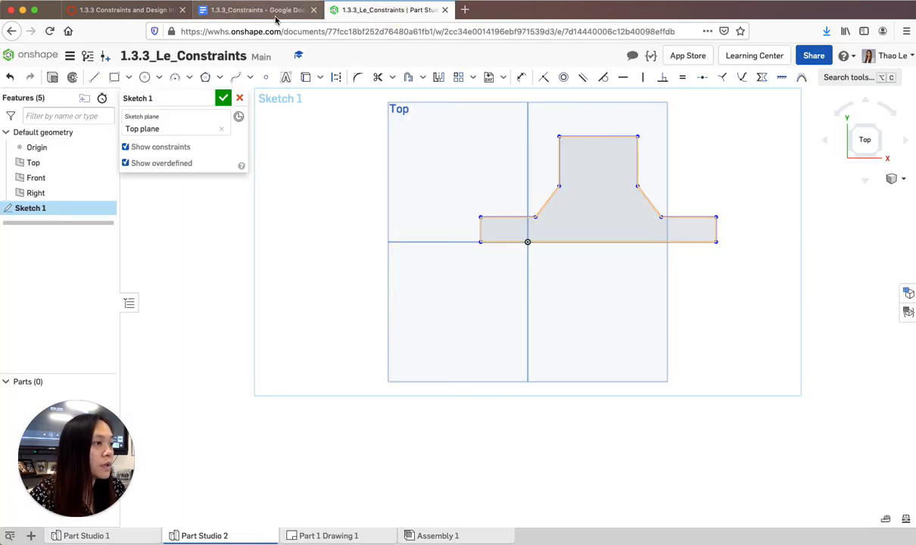
pyautogui.click(265, 78)
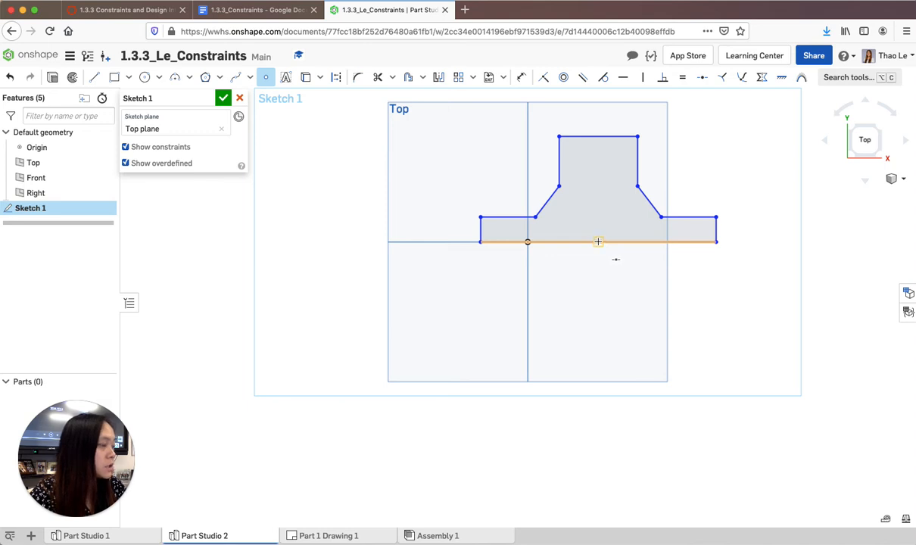
pyautogui.scroll(5, 599, 241)
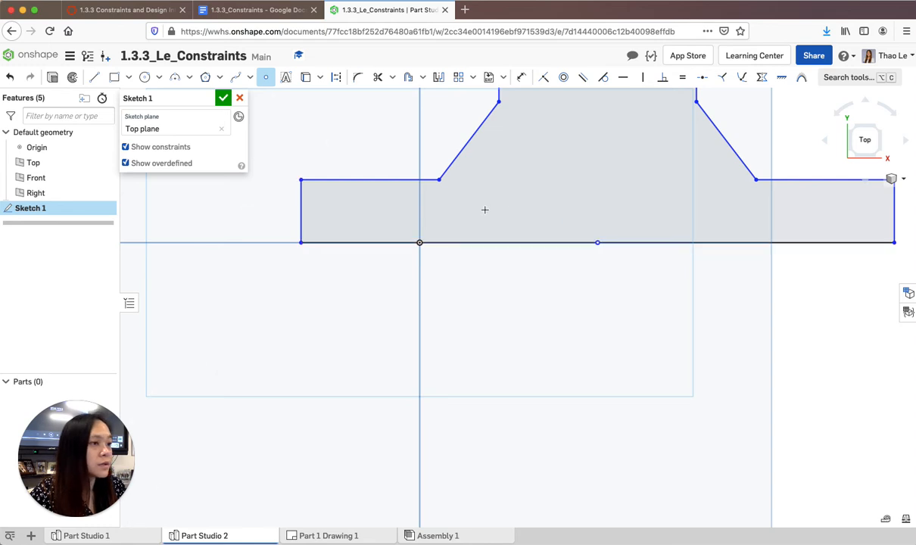
pyautogui.scroll(-4, 484, 206)
pyautogui.scroll(-1, 388, 182)
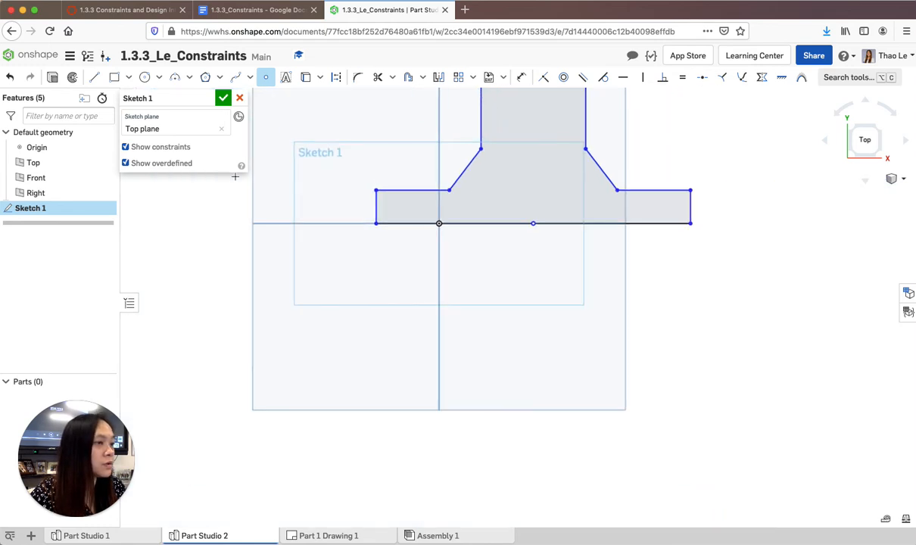
pyautogui.click(152, 149)
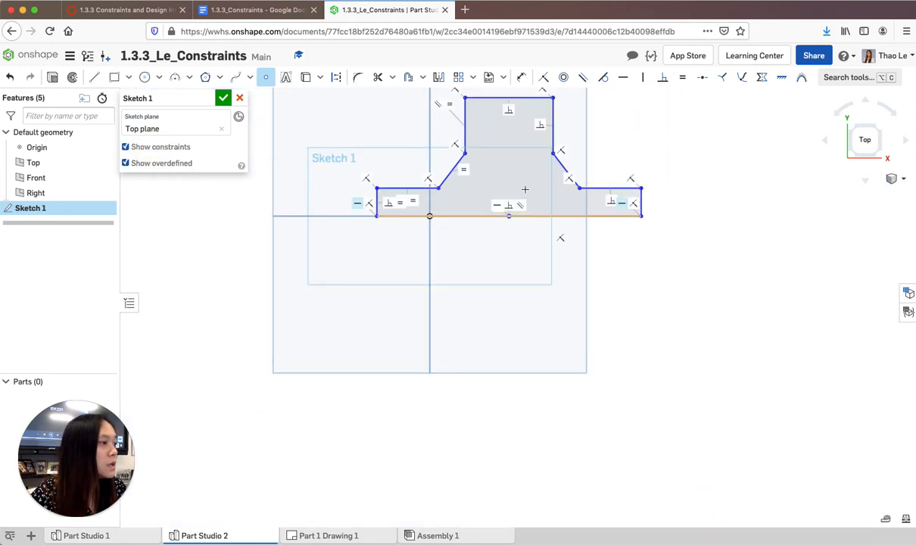
pyautogui.click(509, 216)
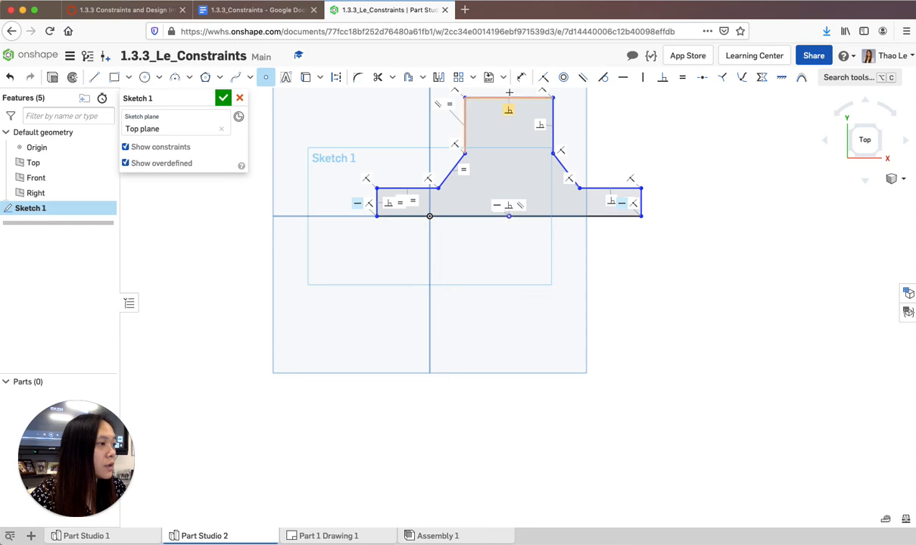
pyautogui.press('Escape')
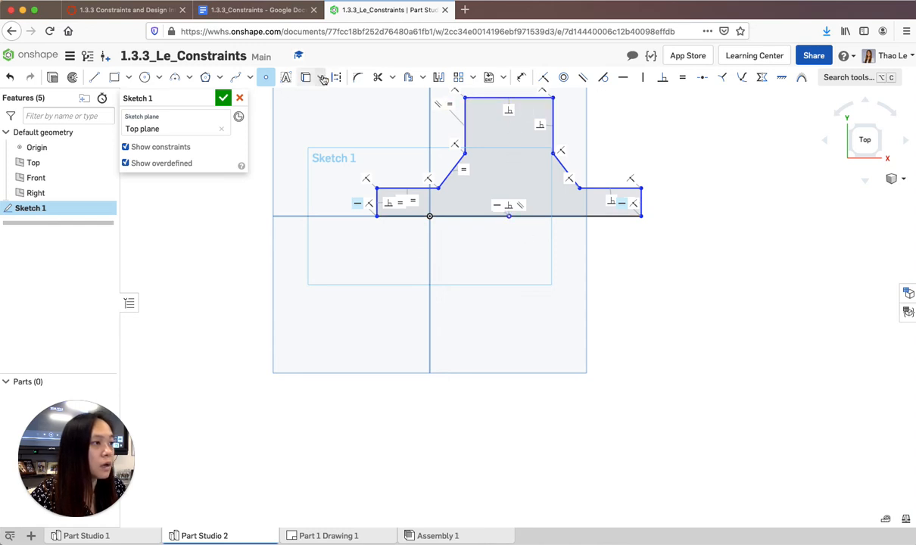
# Step: Draw a construction line about 2.45 in long from line 1's midpoint, perpendicular to line 1 and extending just past line 6
pyautogui.click(338, 78)
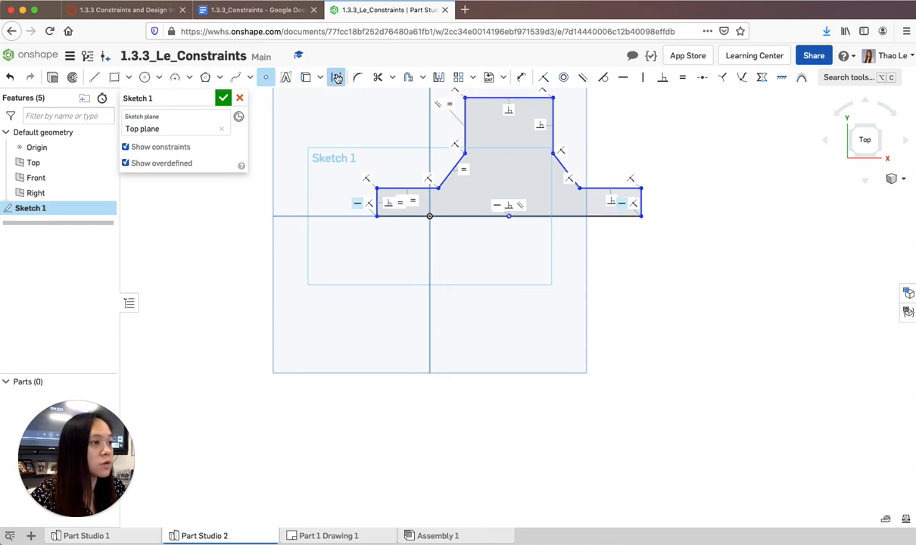
pyautogui.click(95, 78)
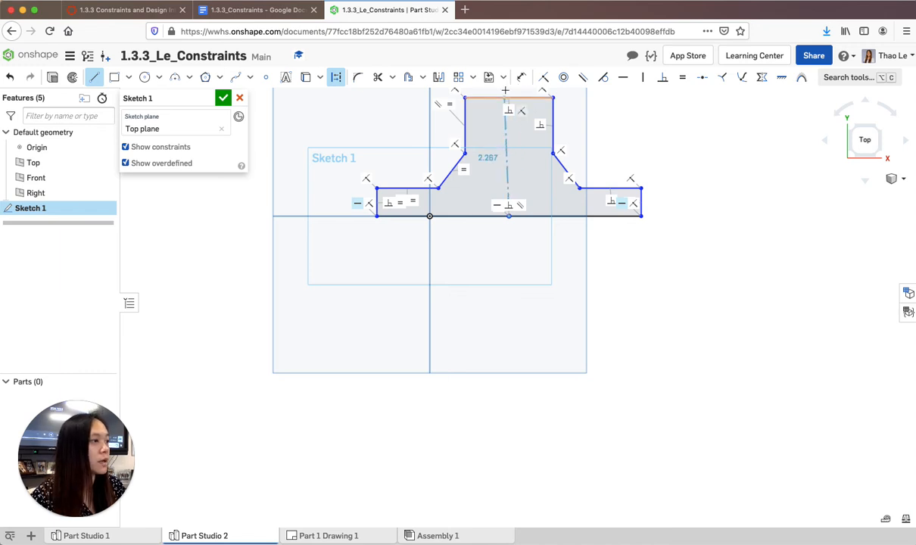
pyautogui.click(505, 90)
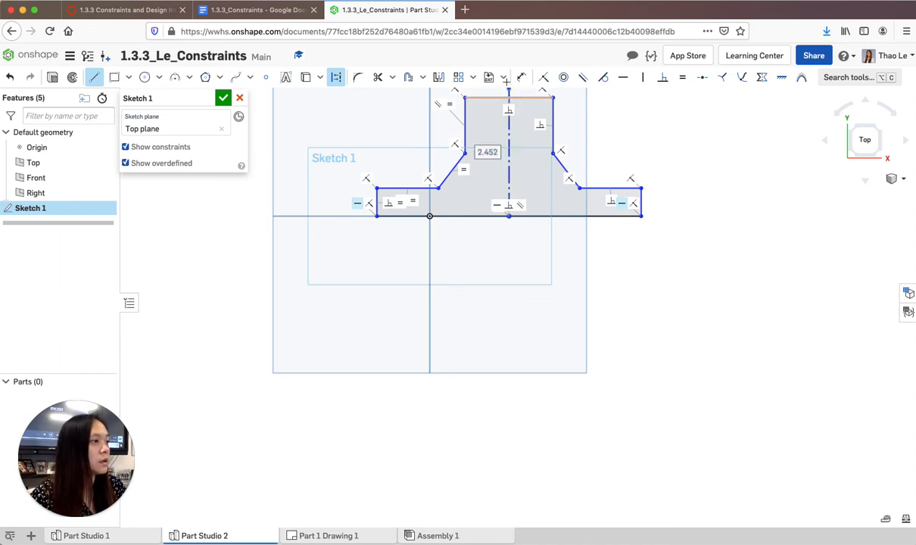
pyautogui.press('Escape')
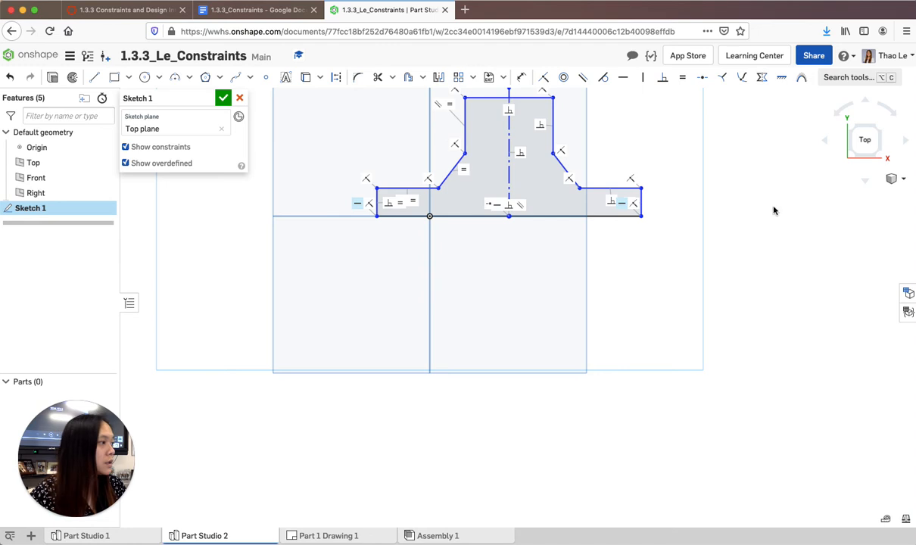
# Step: Apply a coincident constraint between the origin and the midpoint of line 1
pyautogui.moveTo(685, 203)
pyautogui.mouseDown(button='right')
pyautogui.moveTo(679, 235)
pyautogui.moveTo(784, 178)
pyautogui.mouseUp(button='right')
pyautogui.click(863, 158)
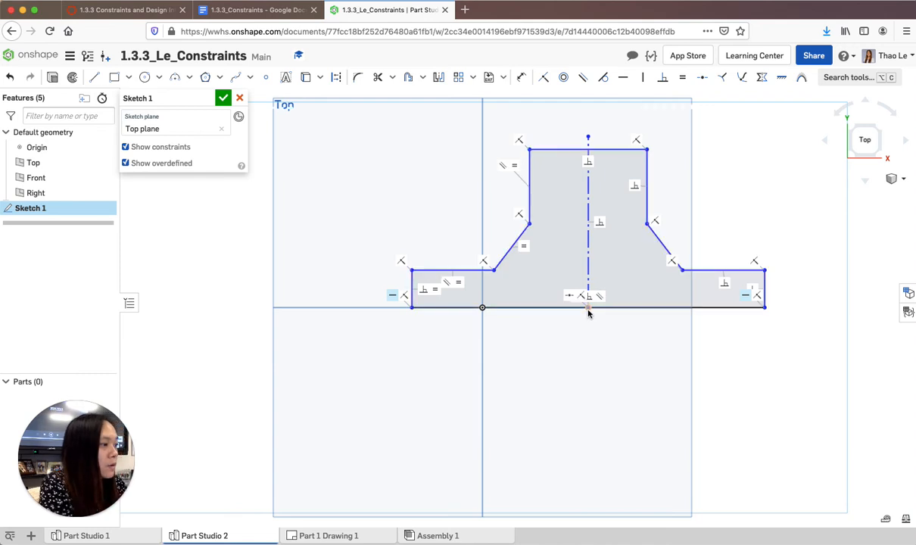
pyautogui.click(483, 310)
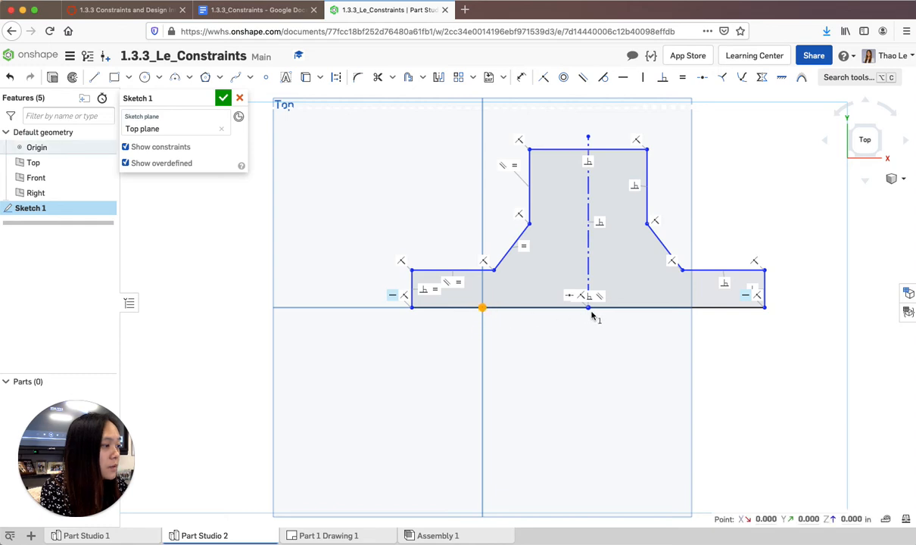
pyautogui.click(589, 307)
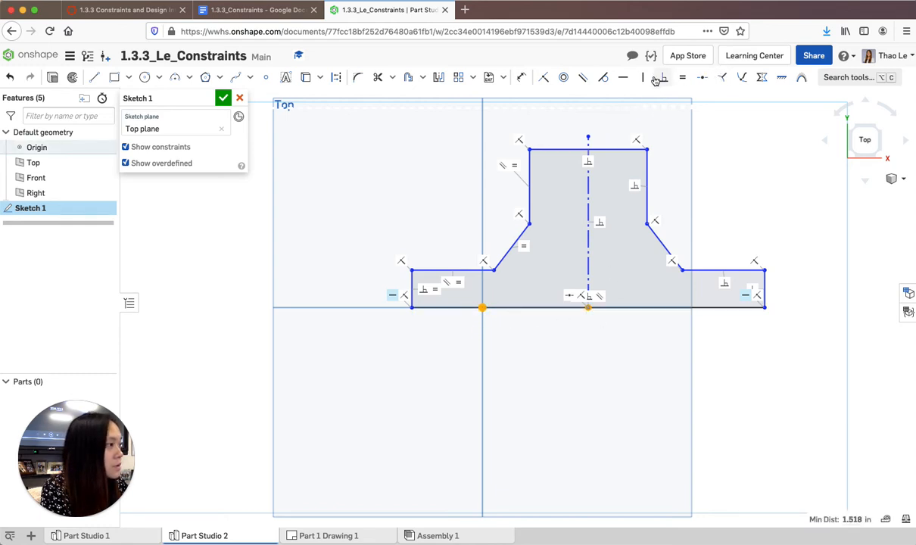
pyautogui.click(548, 81)
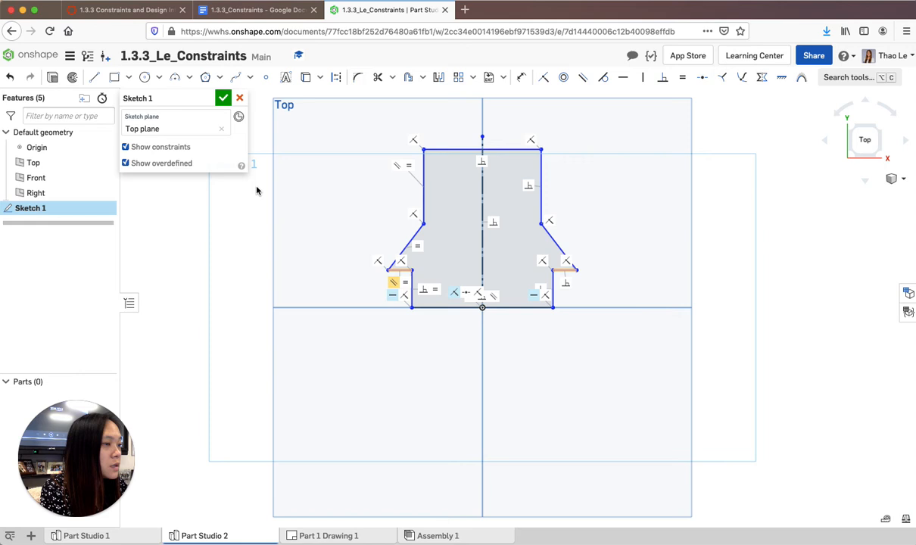
# Step: Reshape the symmetric profile by repositioning its vertices into a narrow upper column, short flared lines 4 and 8, and a wide base
pyautogui.moveTo(389, 273); pyautogui.dragTo(459, 261)
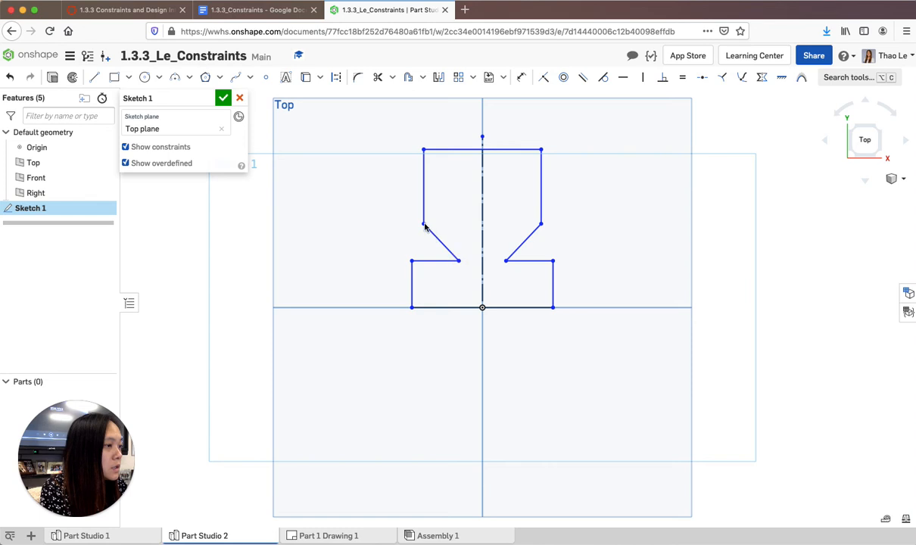
pyautogui.moveTo(424, 225); pyautogui.dragTo(461, 229)
pyautogui.moveTo(460, 264); pyautogui.dragTo(435, 258)
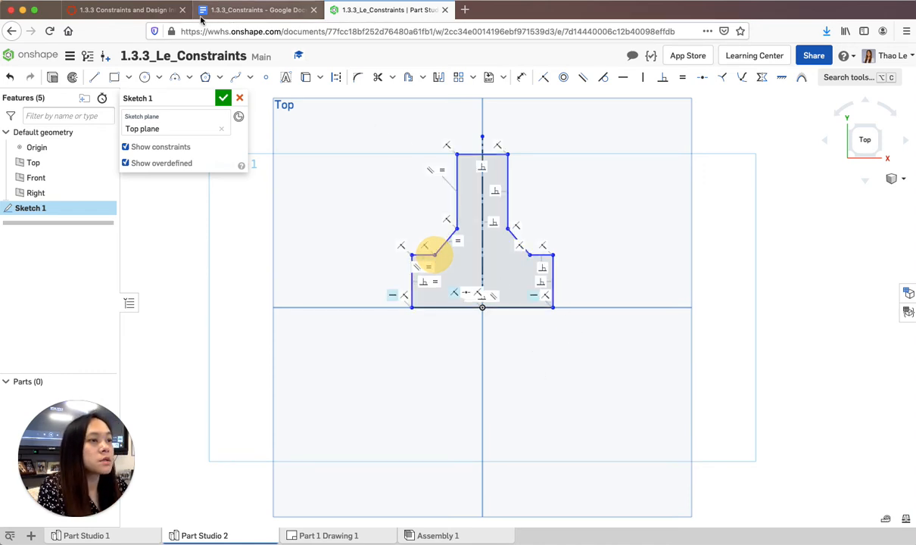
pyautogui.moveTo(413, 310); pyautogui.dragTo(337, 308)
pyautogui.moveTo(508, 155)
pyautogui.mouseDown()
pyautogui.moveTo(512, 88)
pyautogui.moveTo(505, 150)
pyautogui.moveTo(562, 159)
pyautogui.moveTo(518, 155)
pyautogui.mouseUp()
# Step: Switch to the Google Docs instructions and read Step 9 on drawing the circle with its guide lines and tangent constraint
pyautogui.click(235, 13)
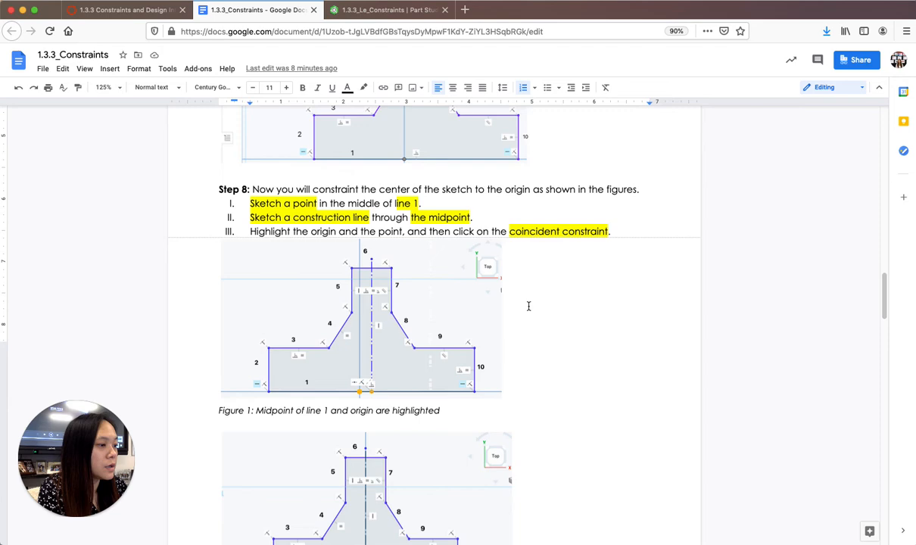
pyautogui.scroll(-5, 530, 309)
pyautogui.scroll(-3, 442, 417)
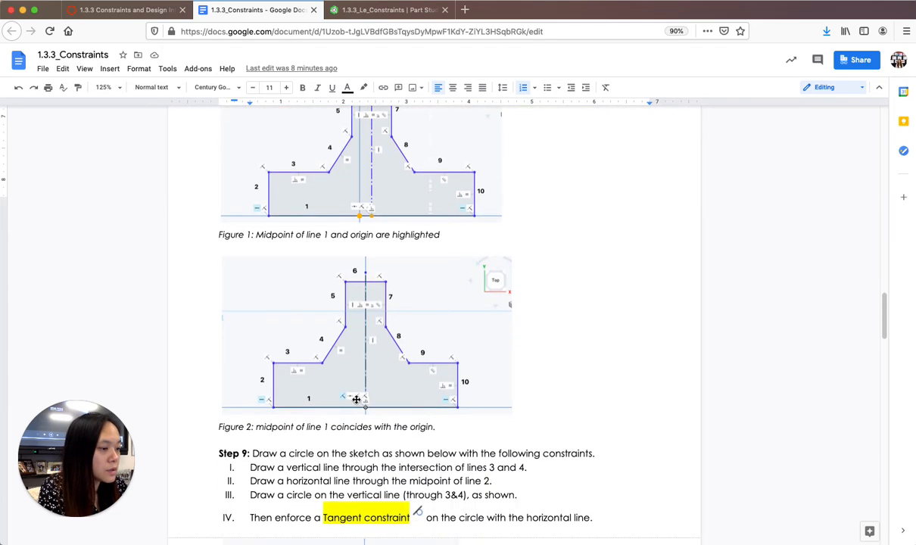
pyautogui.scroll(-3, 303, 406)
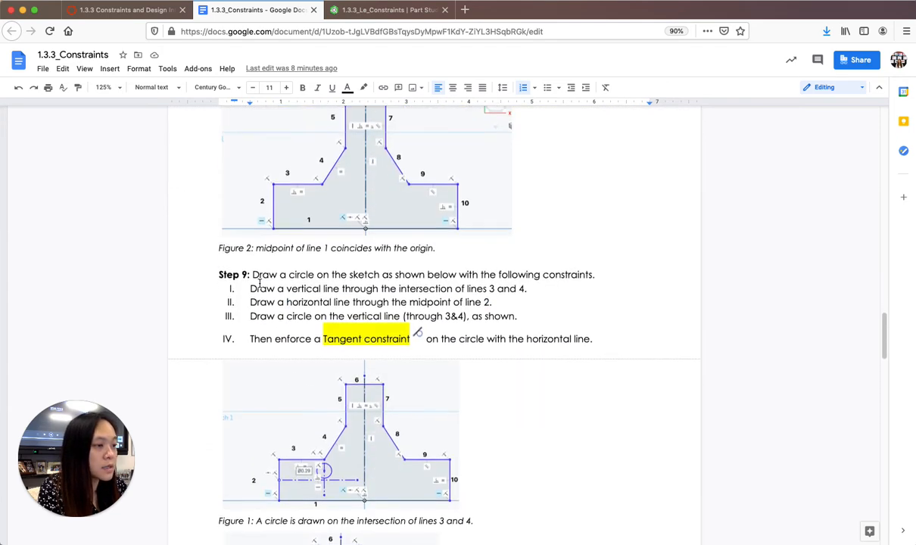
pyautogui.scroll(-2, 366, 269)
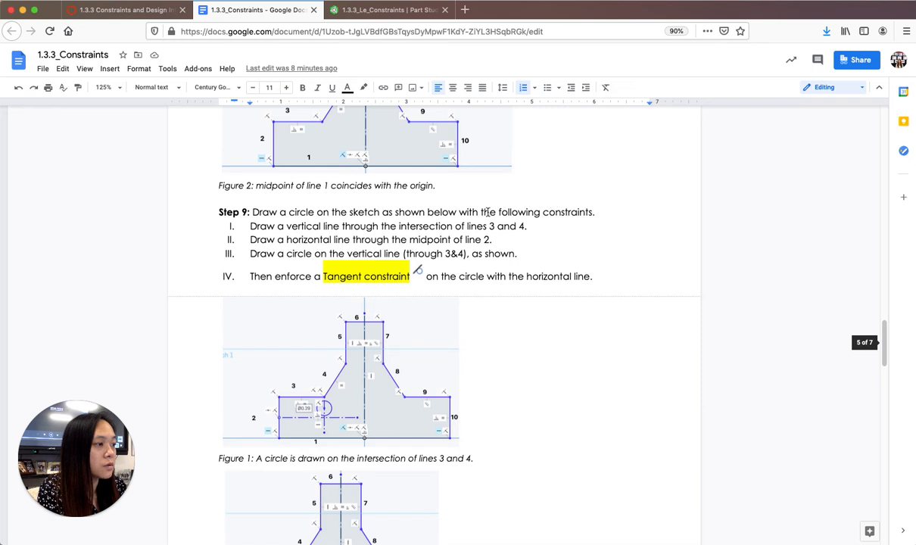
pyautogui.scroll(-1, 548, 222)
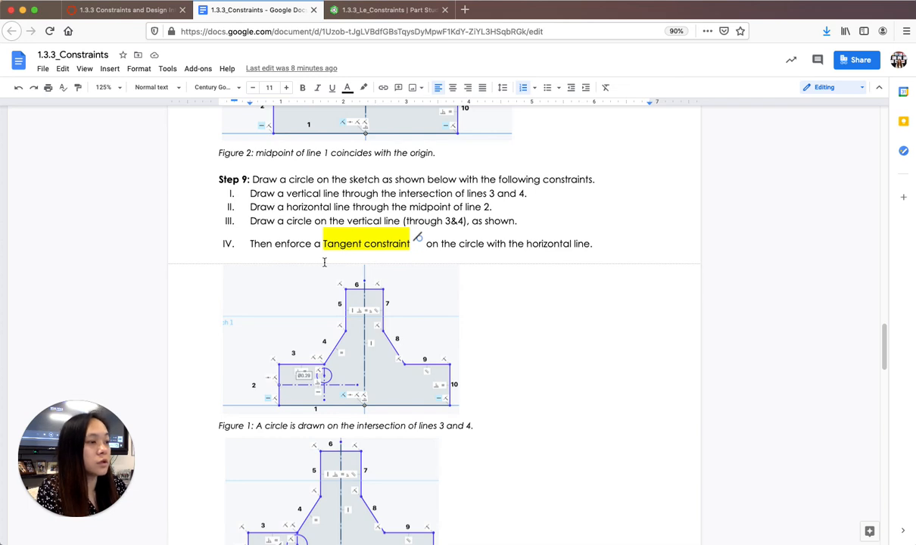
pyautogui.scroll(-1, 342, 345)
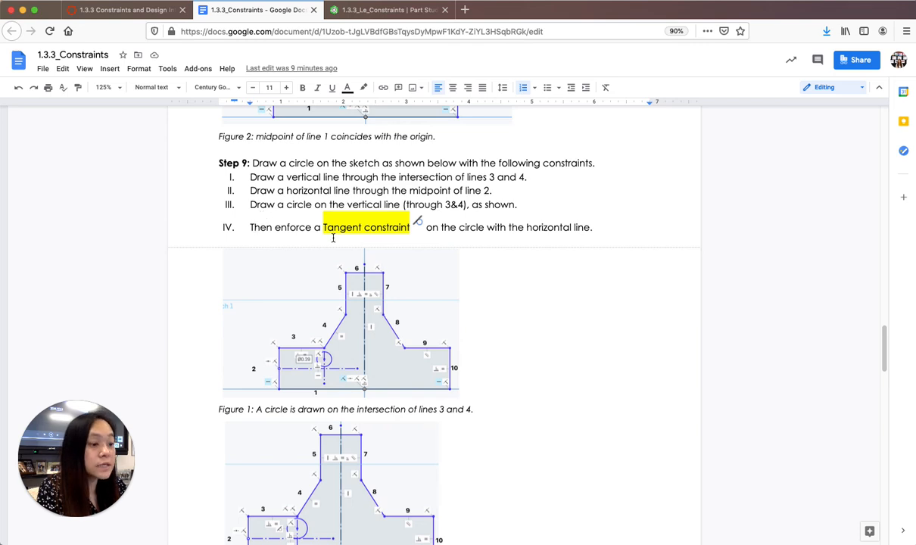
pyautogui.scroll(-1, 517, 229)
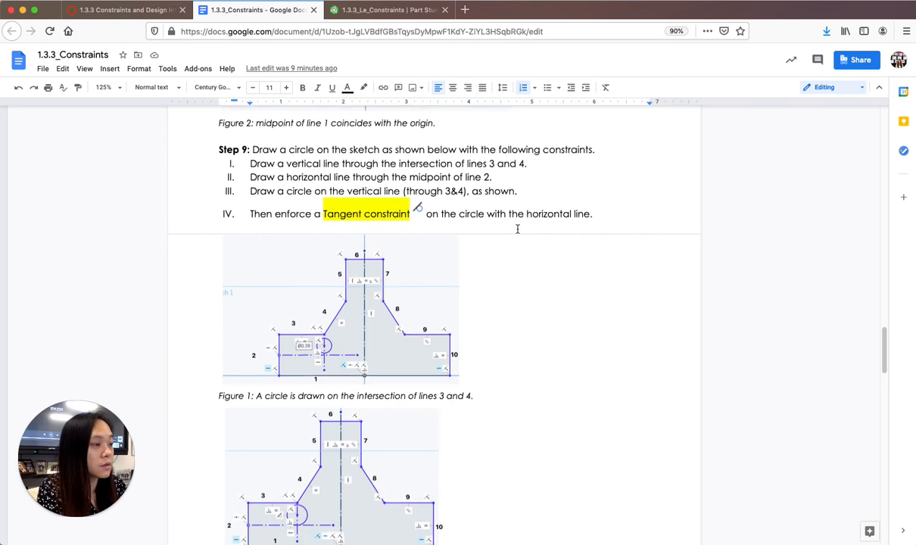
pyautogui.moveTo(250, 160); pyautogui.dragTo(532, 159)
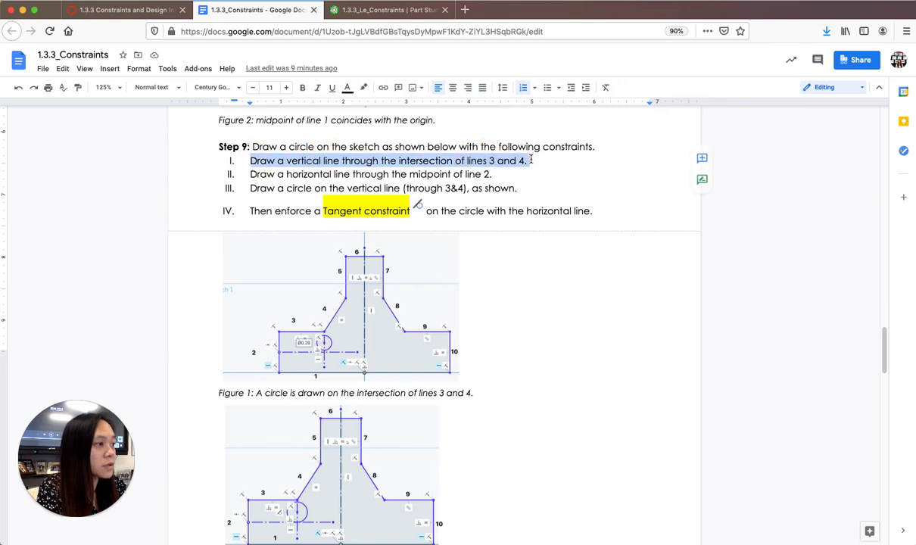
pyautogui.click(529, 159)
# Step: Return to the Onshape sketch and draw a vertical construction line about 0.5 in long down from the intersection of lines 3 and 4
pyautogui.click(353, 11)
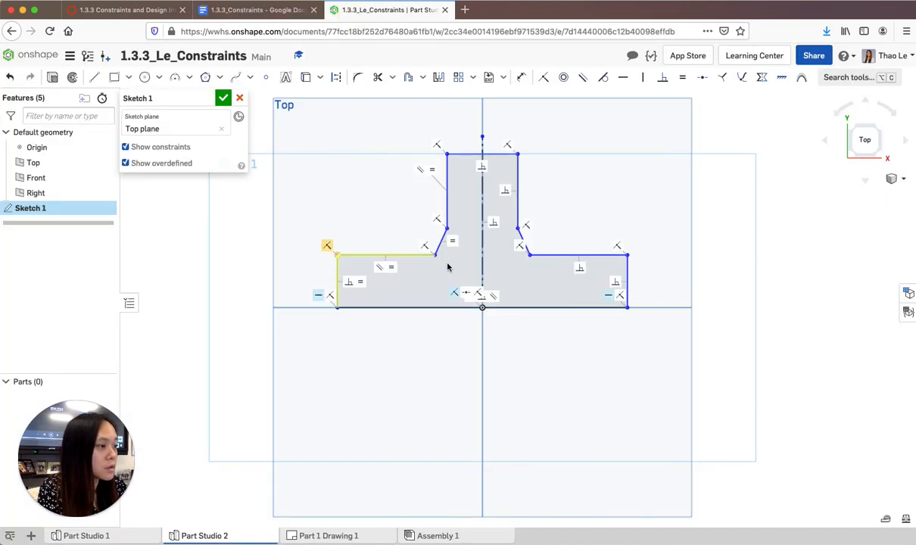
pyautogui.click(371, 255)
pyautogui.click(336, 78)
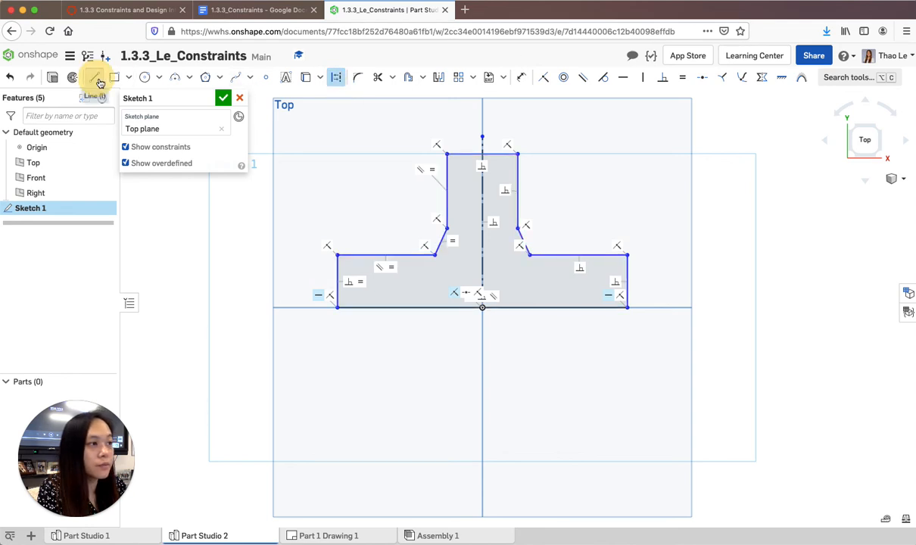
pyautogui.click(94, 78)
pyautogui.click(435, 255)
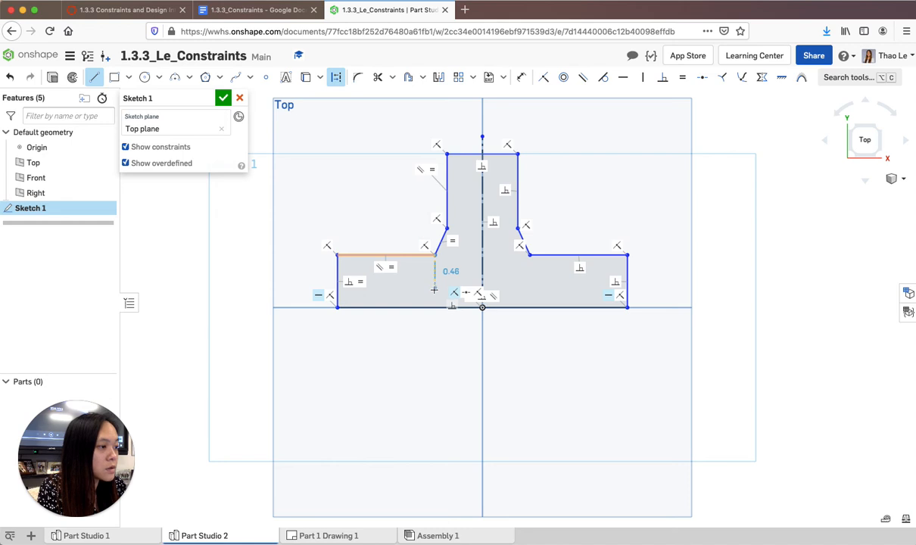
pyautogui.click(434, 290)
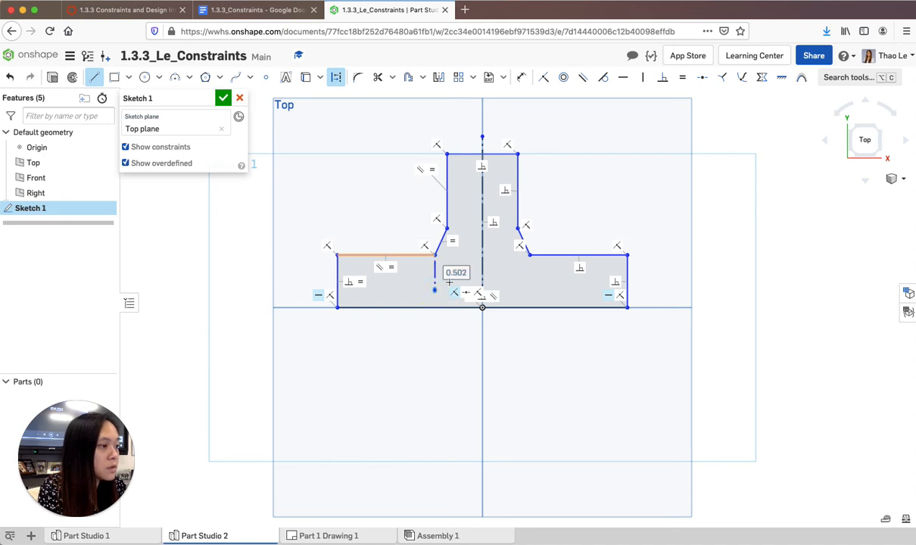
pyautogui.press('Escape')
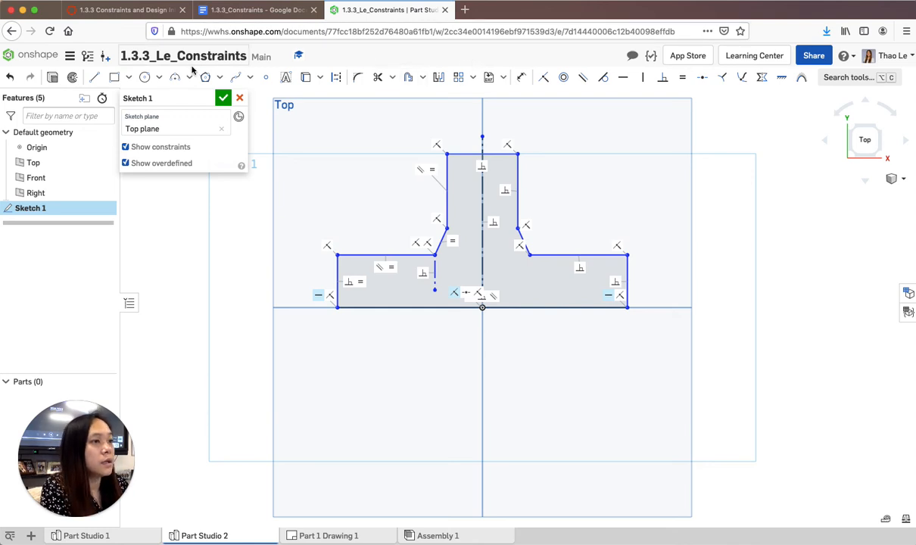
# Step: Place a point at the midpoint of line 2 and draw a horizontal construction line about 1.8 in long from it across the vertical one
pyautogui.click(265, 77)
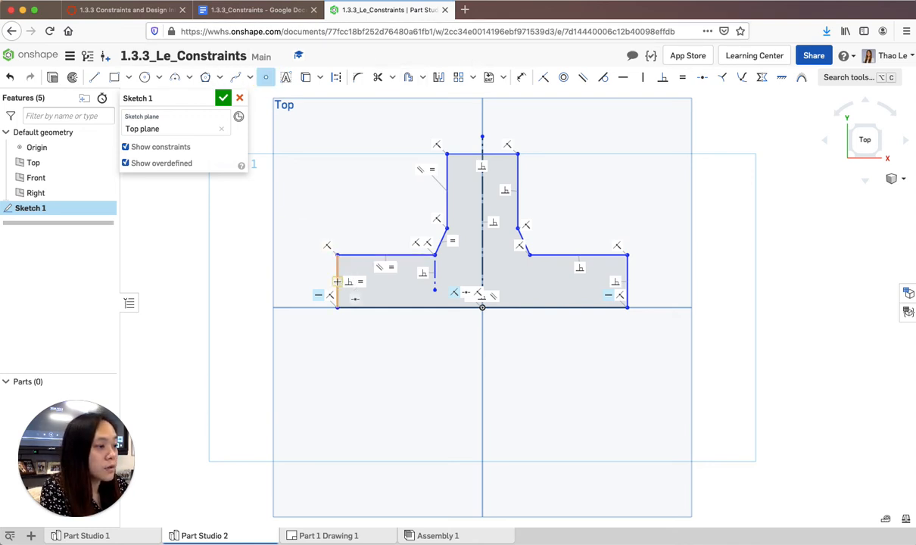
pyautogui.click(337, 281)
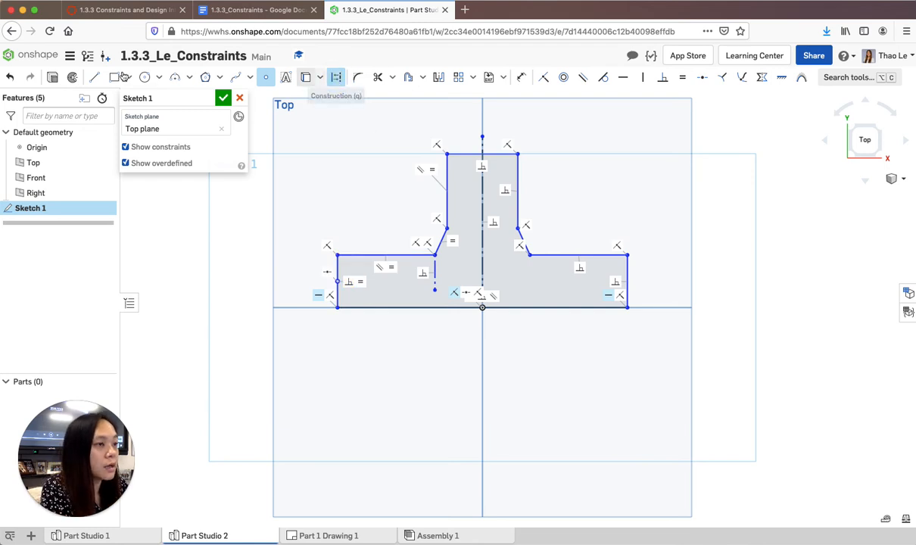
pyautogui.click(94, 77)
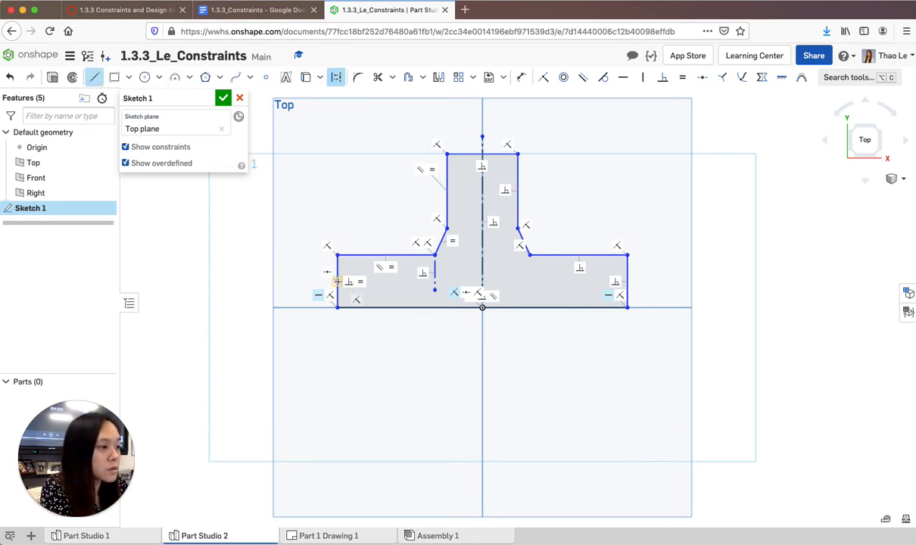
pyautogui.click(337, 281)
pyautogui.click(462, 280)
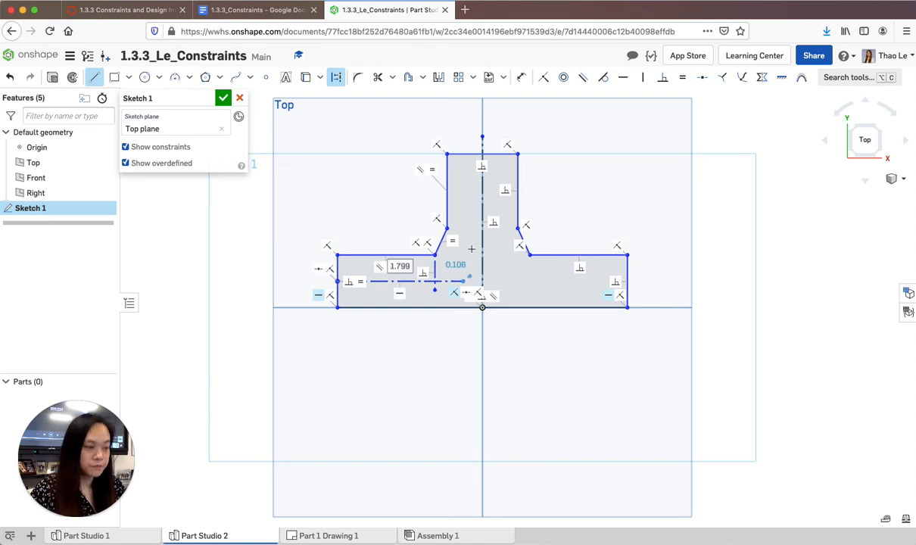
pyautogui.press('Escape')
# Step: Draw a circle about 0.3 in in diameter, centered on the short vertical construction line above the horizontal one
pyautogui.scroll(10, 447, 273)
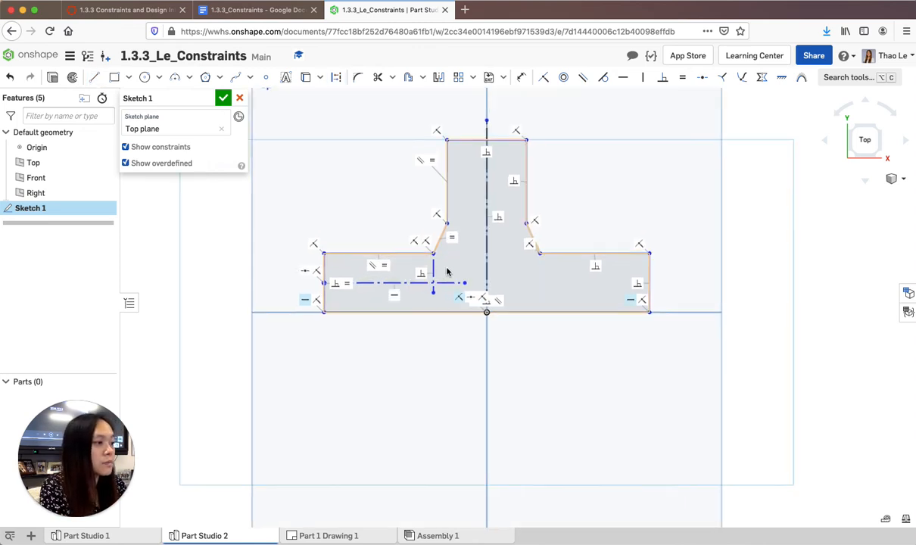
pyautogui.scroll(-4, 395, 254)
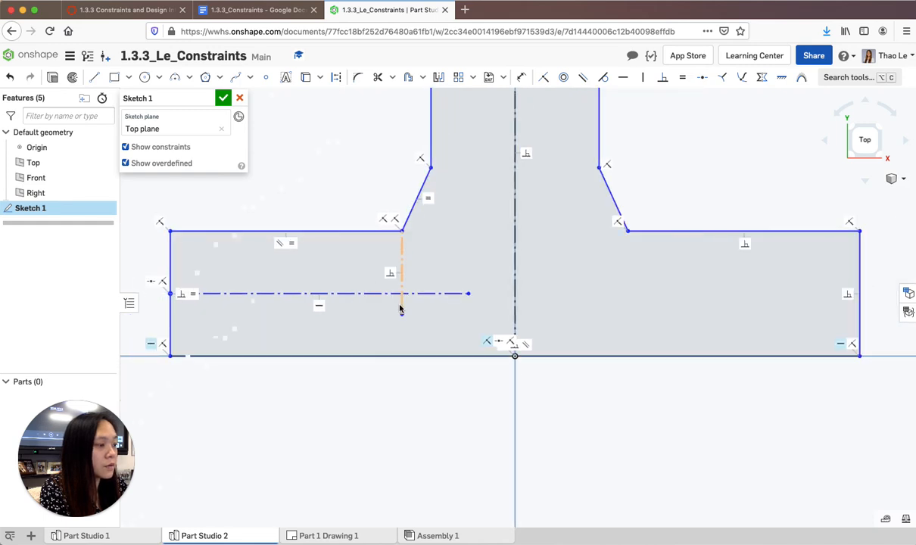
pyautogui.click(144, 77)
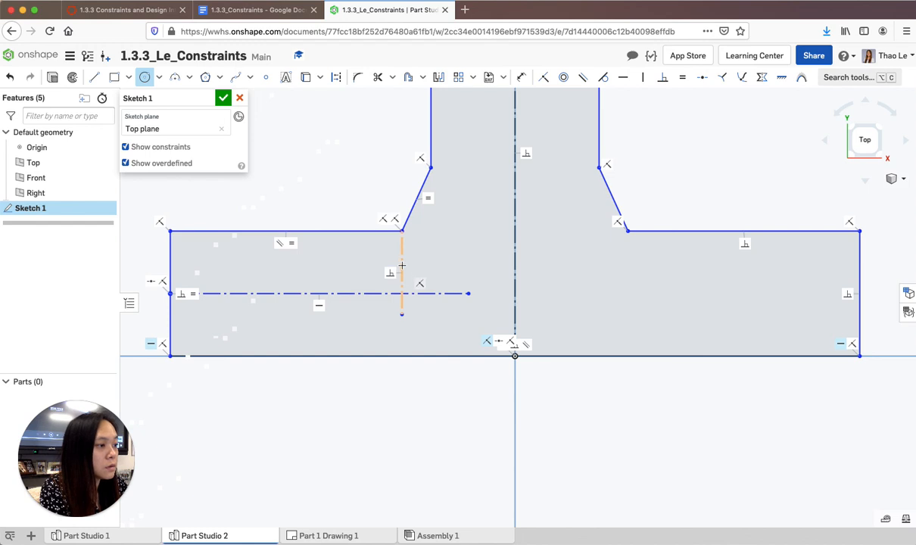
pyautogui.click(417, 246)
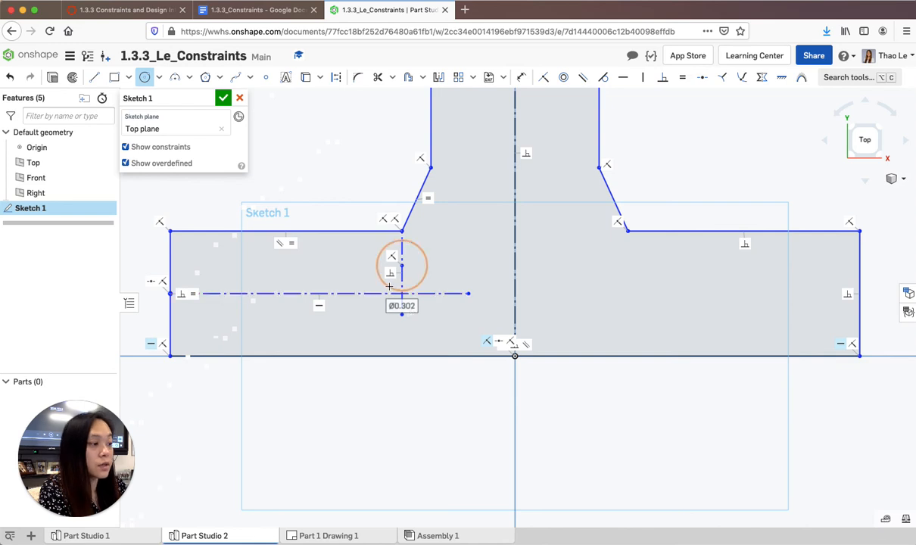
# Step: Apply a tangent constraint between the circle and the horizontal construction line, and move the circle's center slightly down to test it
pyautogui.click(604, 77)
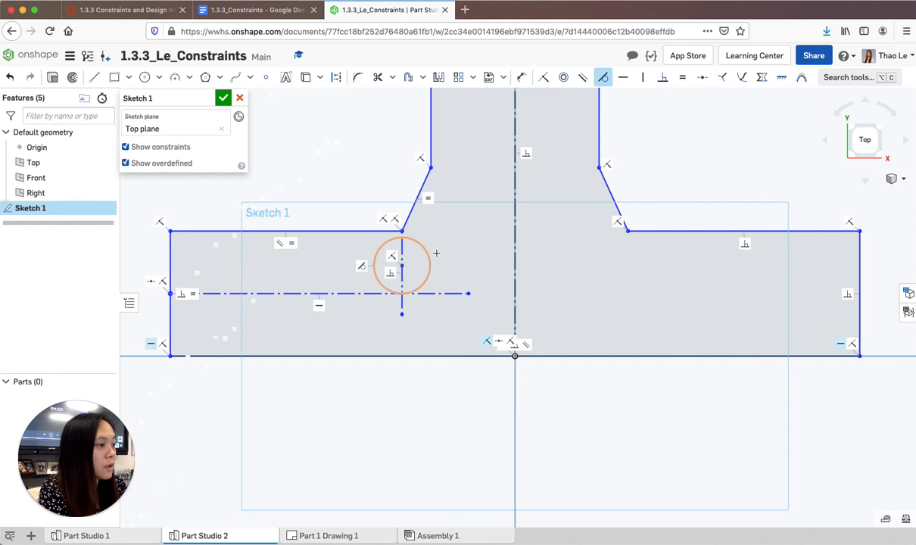
pyautogui.click(603, 78)
pyautogui.moveTo(400, 287)
pyautogui.mouseDown()
pyautogui.moveTo(399, 298)
pyautogui.moveTo(409, 245)
pyautogui.moveTo(409, 271)
pyautogui.moveTo(290, 270)
pyautogui.moveTo(422, 277)
pyautogui.moveTo(328, 282)
pyautogui.moveTo(400, 275)
pyautogui.mouseUp()
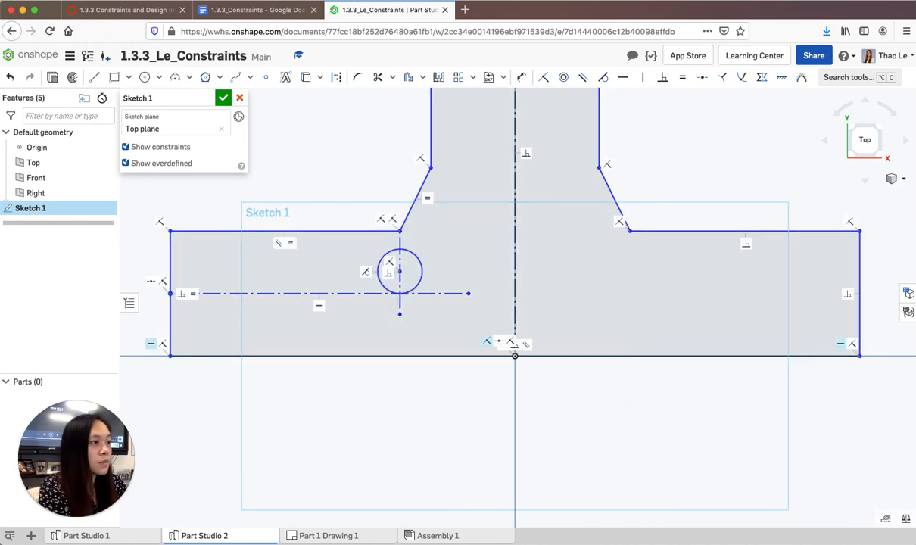
# Step: Switch to the Google Docs instructions and read Step 10 on mirroring the circle
pyautogui.click(227, 10)
pyautogui.scroll(-2, 582, 274)
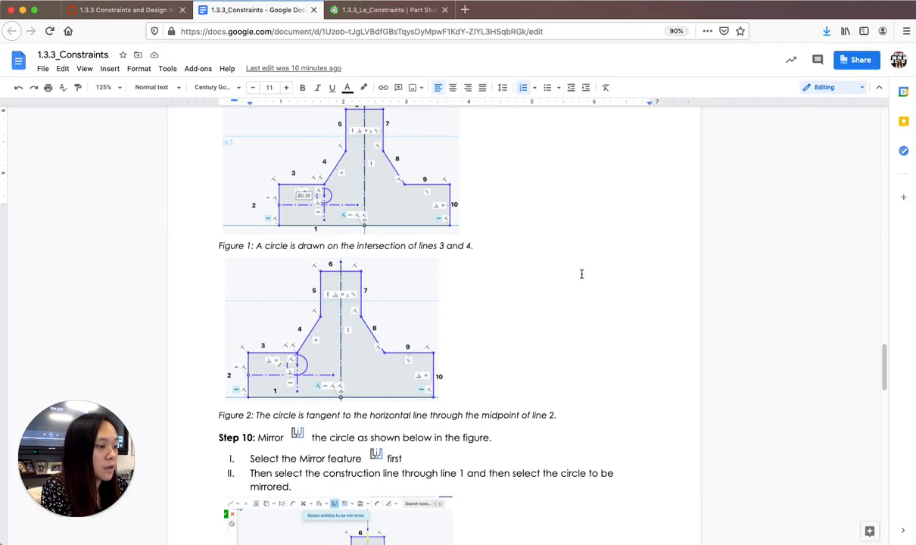
pyautogui.scroll(-3, 582, 274)
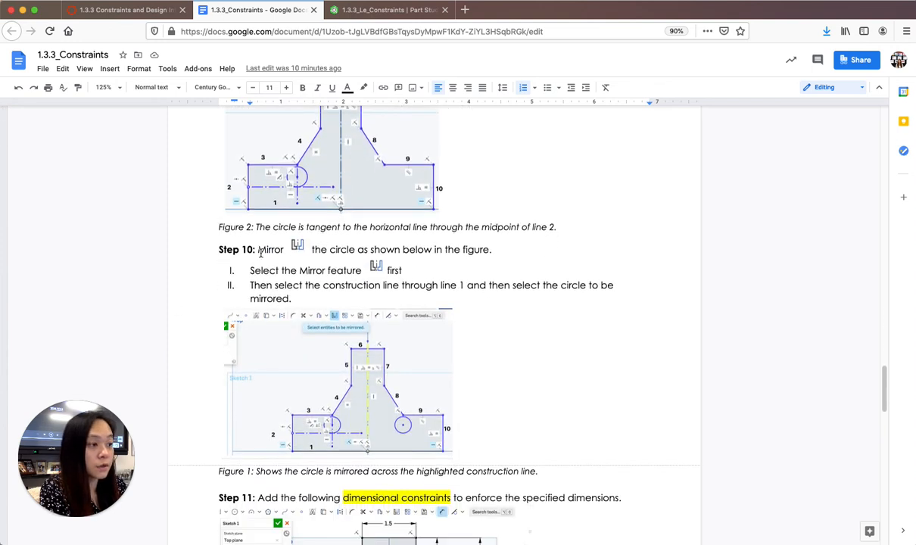
pyautogui.scroll(-1, 394, 303)
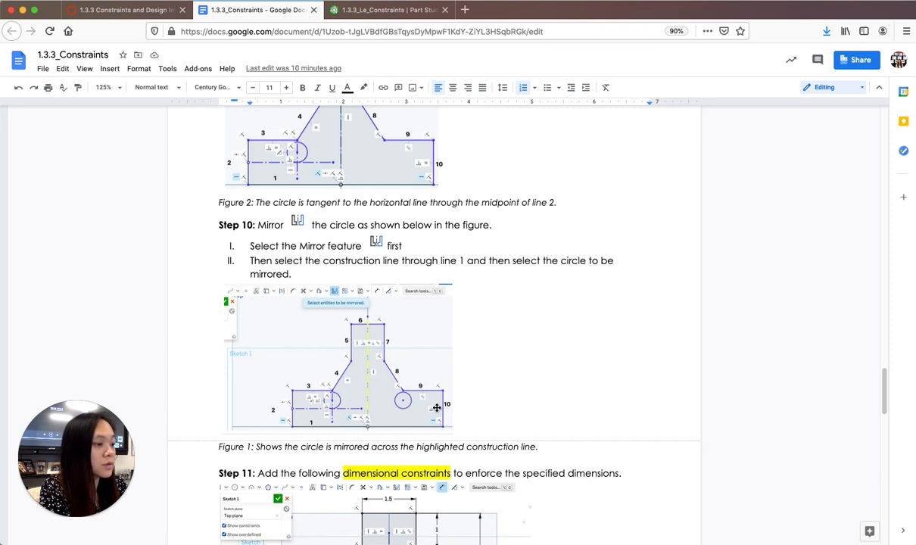
# Step: Switch to Onshape, mirror the tangent circle across the central vertical construction line, and shift the original circle slightly to test the symmetry
pyautogui.click(375, 10)
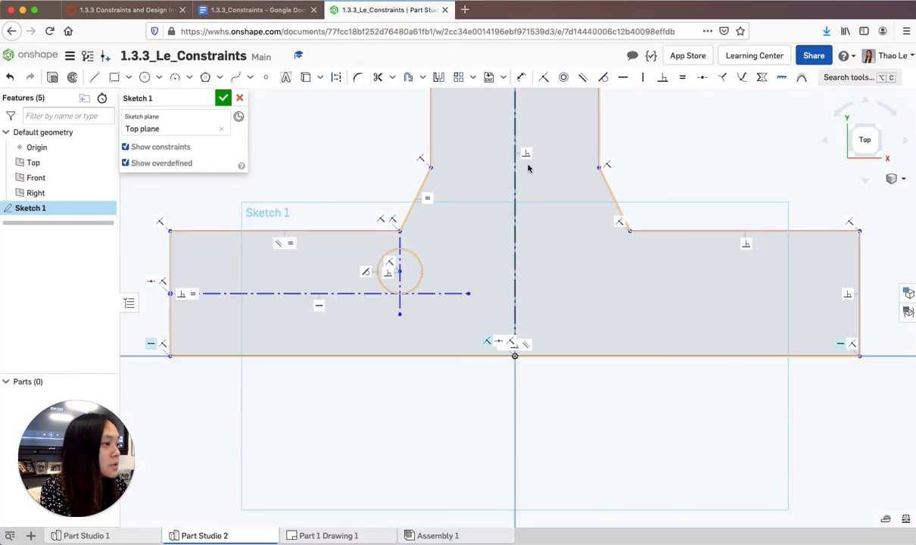
pyautogui.click(437, 76)
pyautogui.click(411, 207)
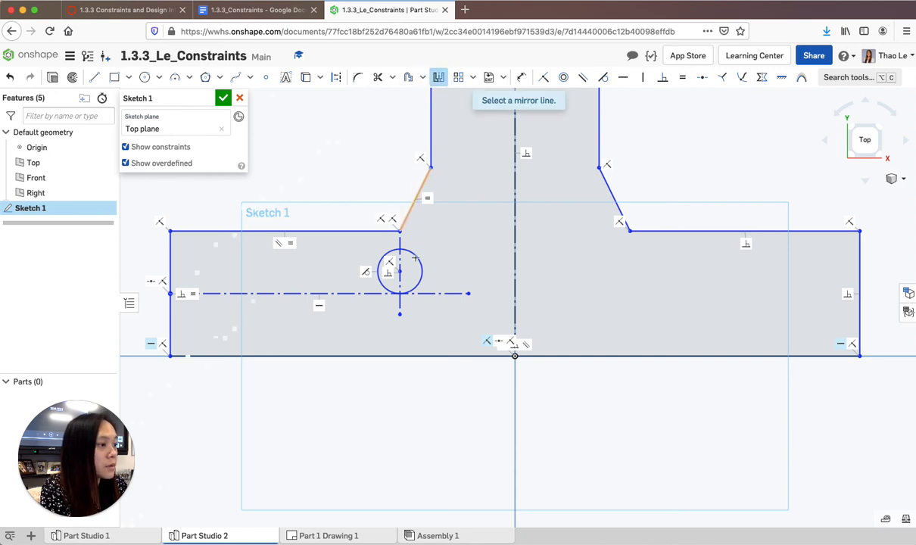
pyautogui.click(515, 147)
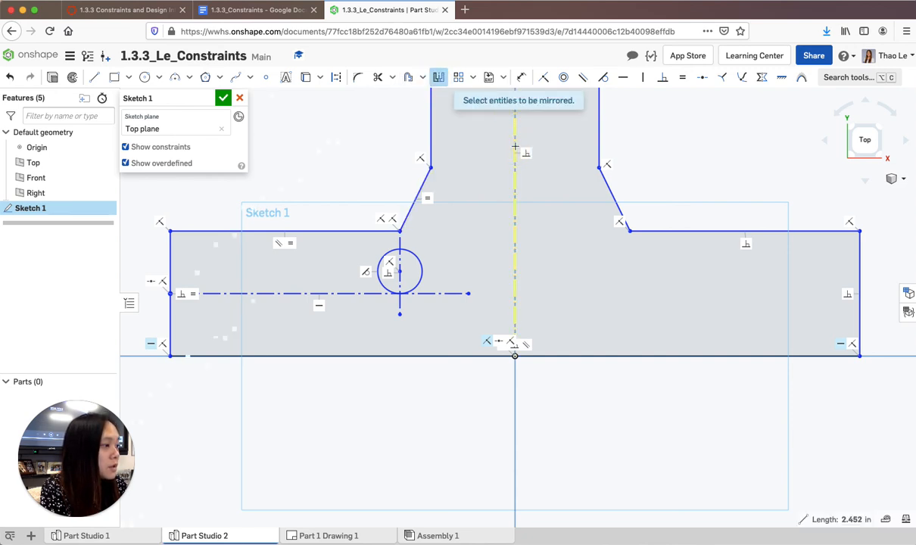
pyautogui.click(415, 259)
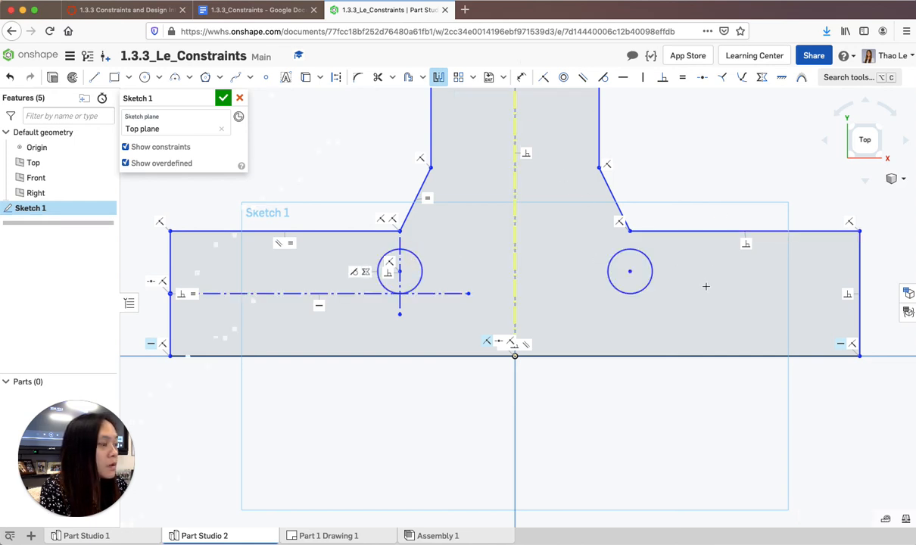
pyautogui.scroll(-3, 575, 276)
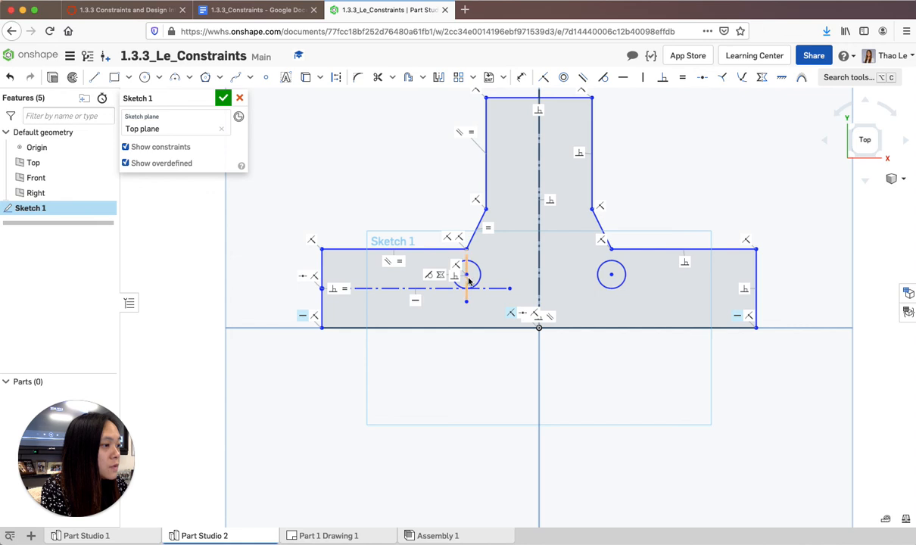
pyautogui.moveTo(467, 281)
pyautogui.mouseDown()
pyautogui.moveTo(404, 278)
pyautogui.moveTo(445, 282)
pyautogui.moveTo(417, 280)
pyautogui.moveTo(423, 264)
pyautogui.moveTo(475, 287)
pyautogui.moveTo(479, 274)
pyautogui.moveTo(470, 277)
pyautogui.mouseUp()
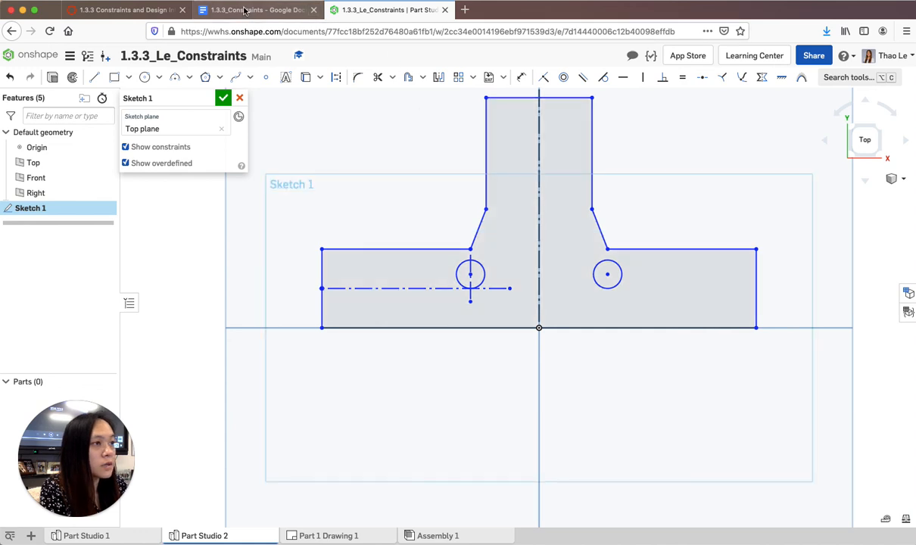
# Step: Switch to the Google Docs instructions, read Step 11 on the dimensional constraints, and return to the Onshape sketch
pyautogui.click(245, 10)
pyautogui.scroll(-3, 532, 303)
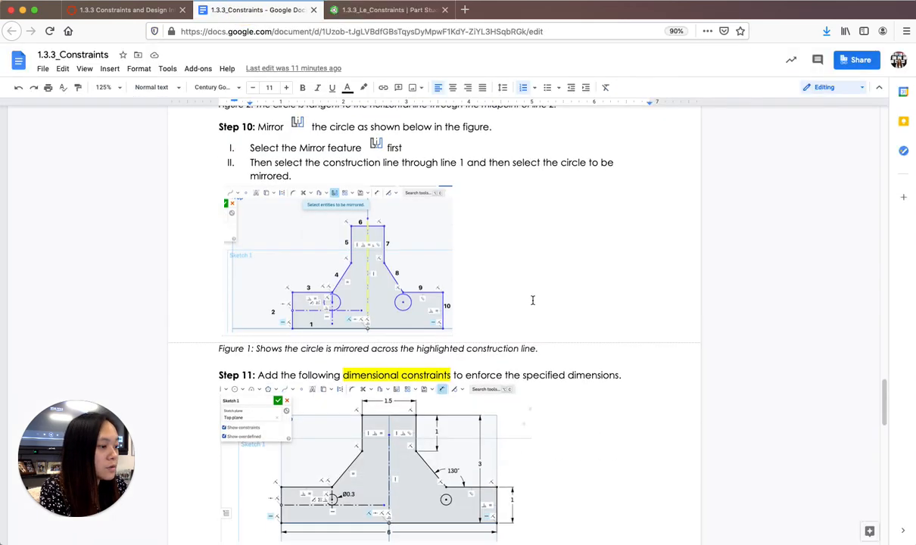
pyautogui.scroll(-1, 531, 304)
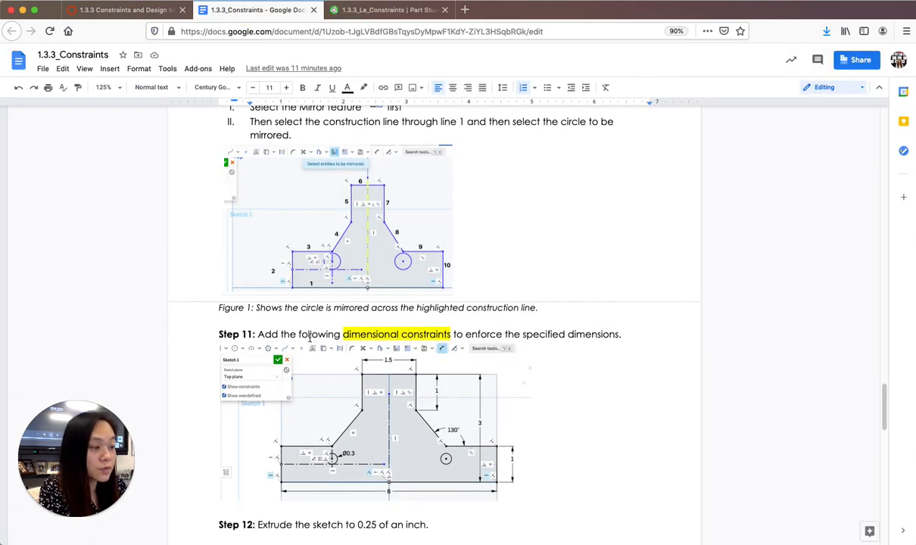
pyautogui.scroll(-1, 433, 387)
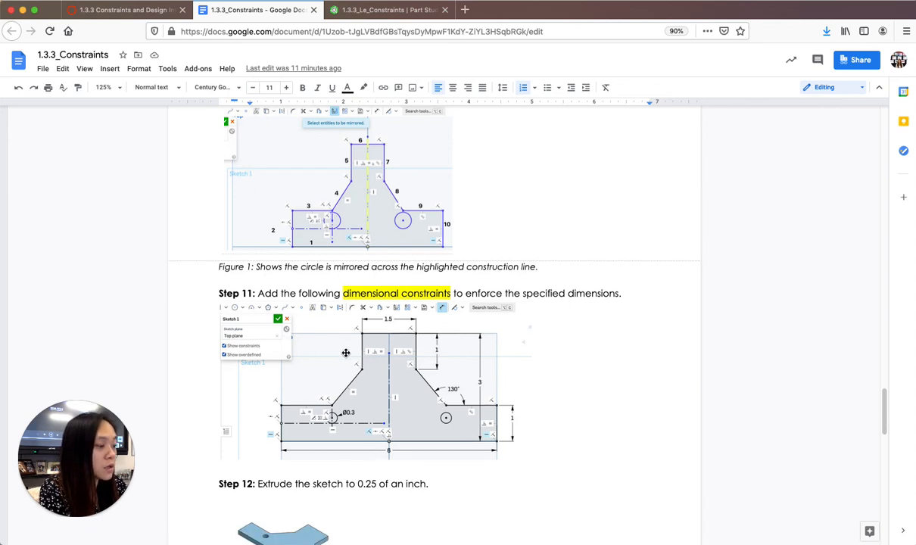
pyautogui.scroll(-2, 346, 353)
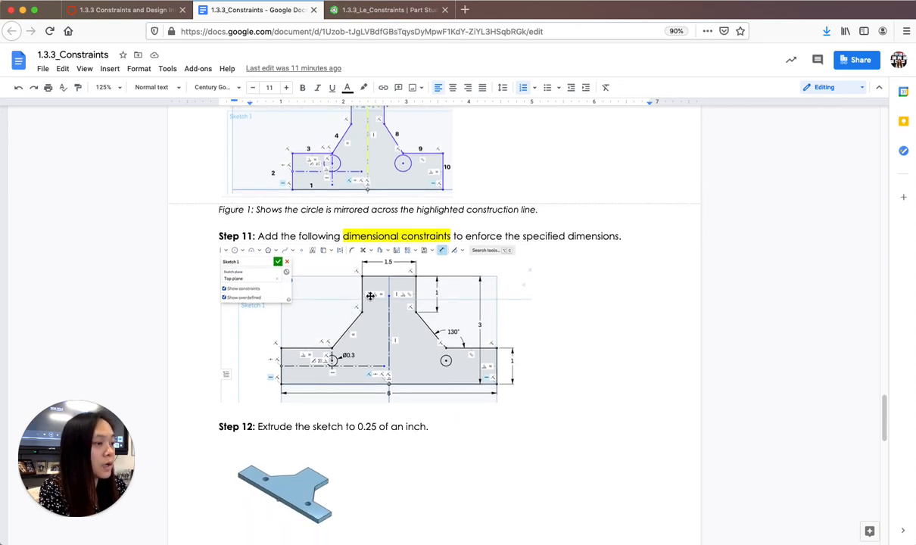
pyautogui.click(373, 12)
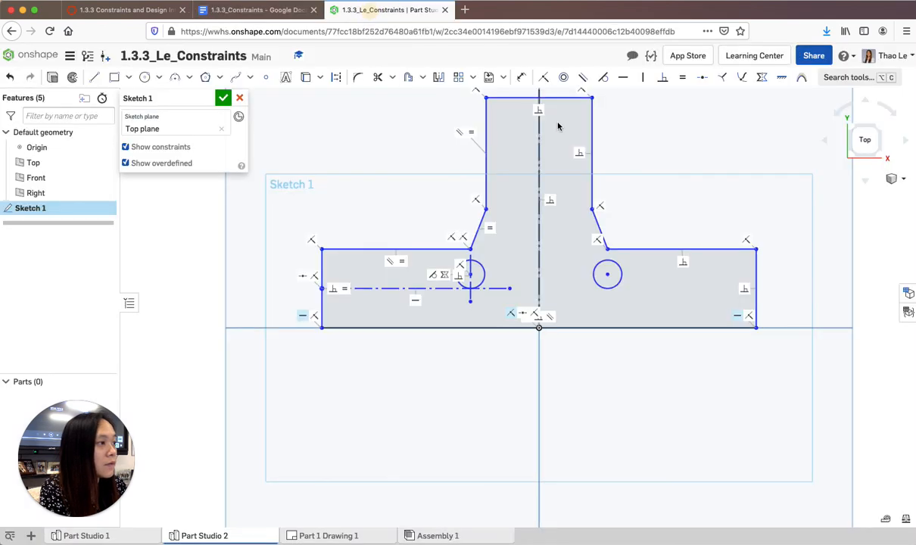
pyautogui.scroll(-4, 646, 162)
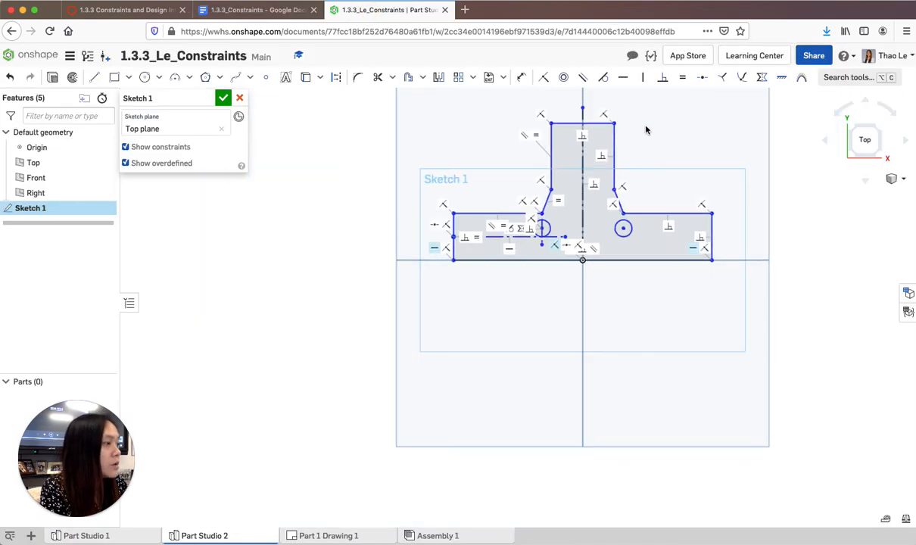
pyautogui.scroll(2, 671, 155)
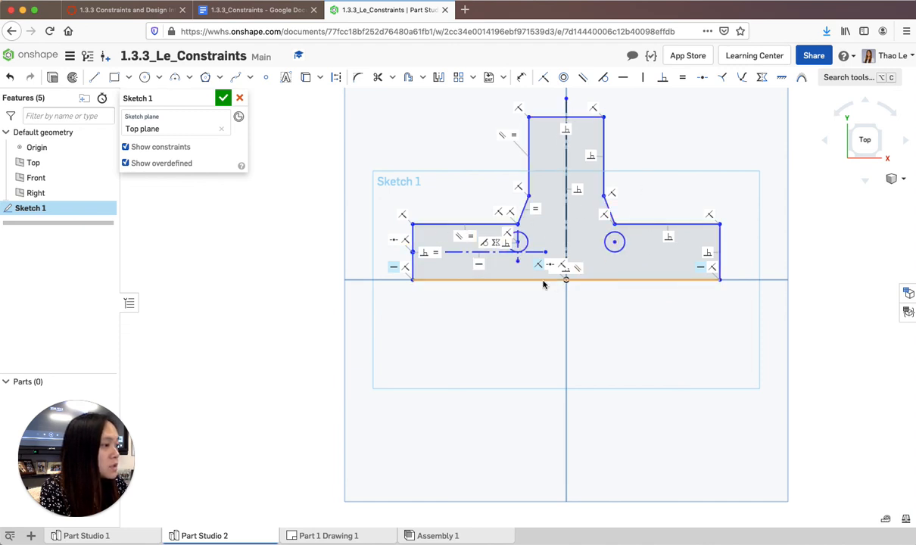
pyautogui.click(523, 79)
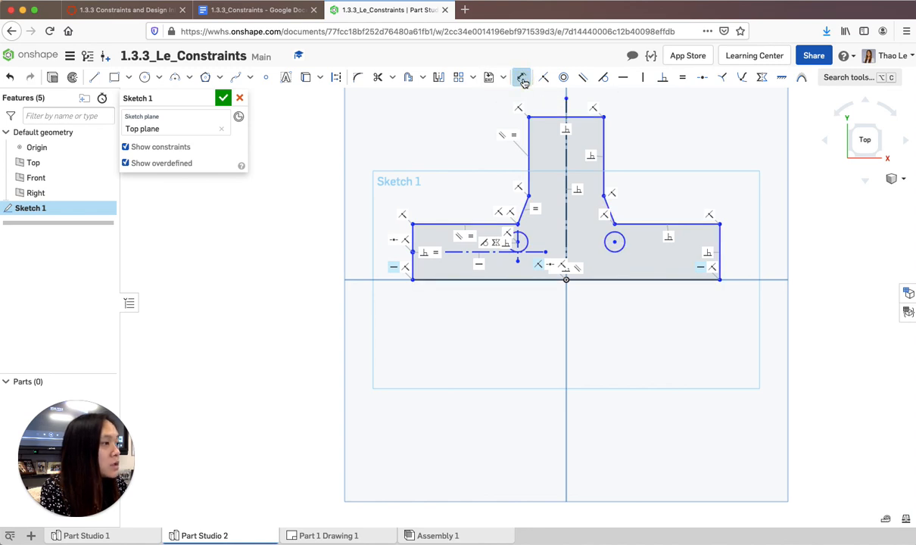
pyautogui.click(558, 117)
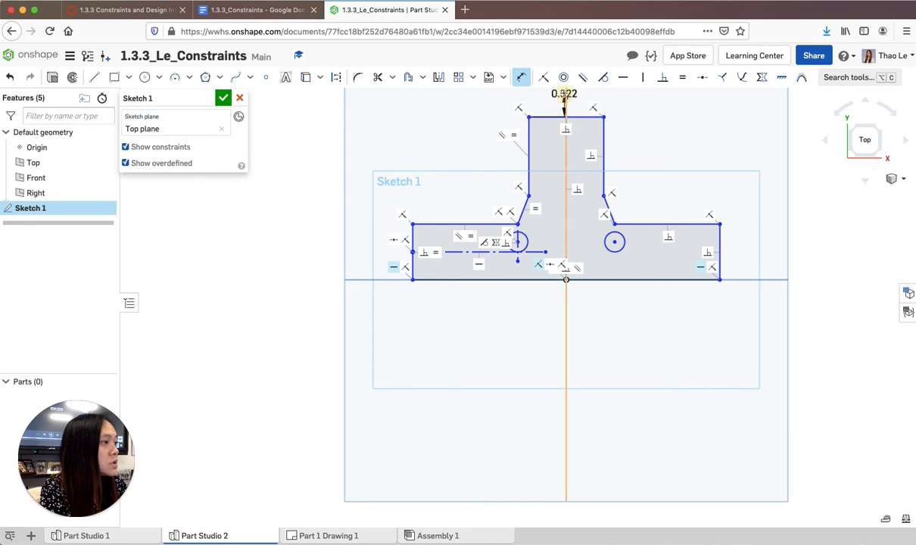
pyautogui.click(566, 105)
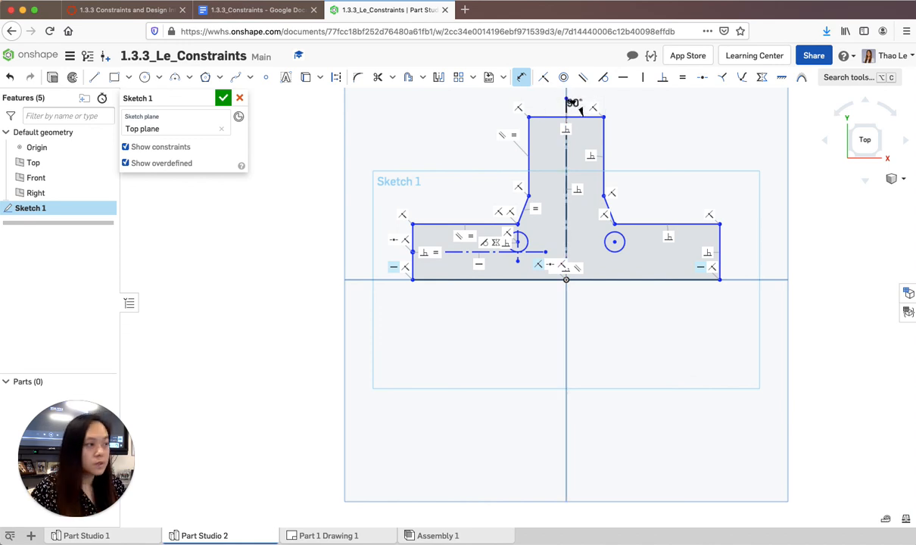
pyautogui.press('Escape')
pyautogui.scroll(3, 686, 165)
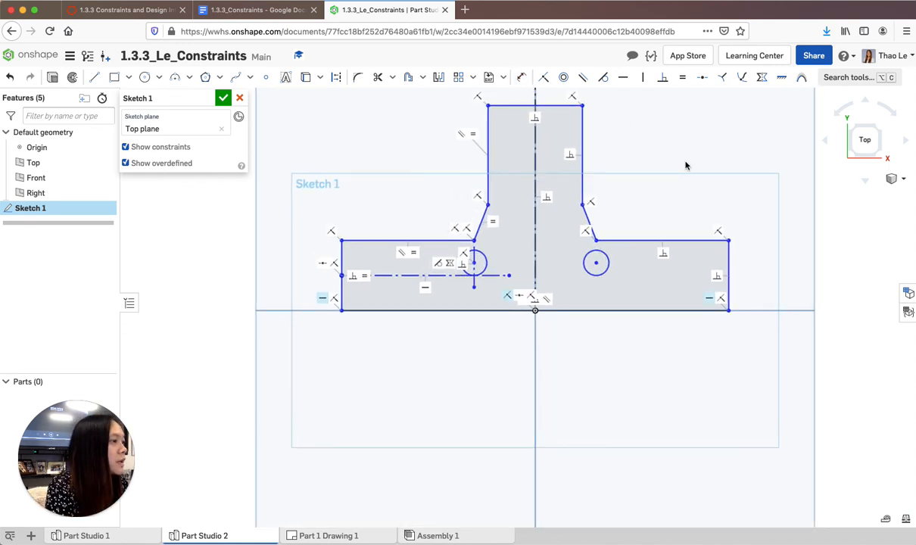
pyautogui.moveTo(687, 165)
pyautogui.mouseDown(button='right')
pyautogui.moveTo(698, 160)
pyautogui.moveTo(687, 188)
pyautogui.moveTo(728, 182)
pyautogui.mouseUp(button='right')
pyautogui.click(862, 147)
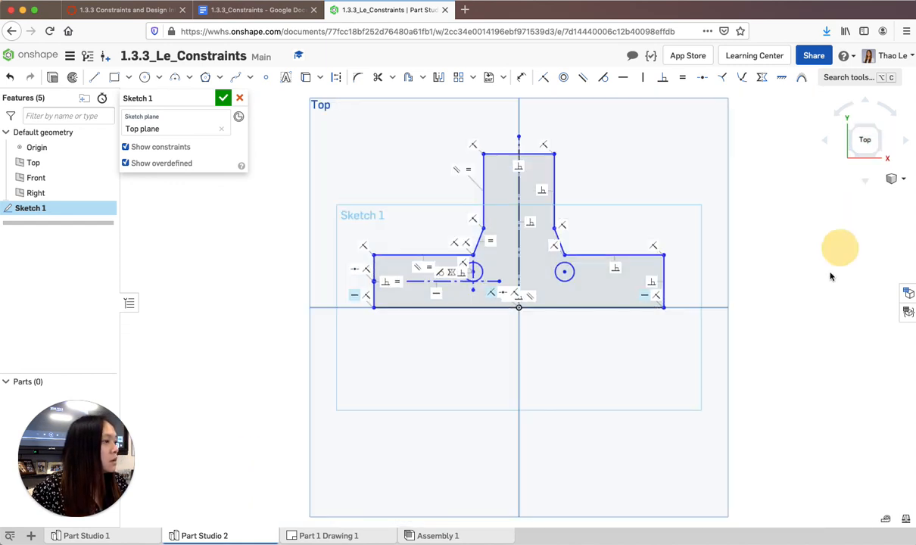
pyautogui.moveTo(762, 272)
pyautogui.mouseDown(button='right')
pyautogui.moveTo(804, 213)
pyautogui.moveTo(833, 192)
pyautogui.moveTo(824, 205)
pyautogui.mouseUp(button='right')
pyautogui.moveTo(690, 247)
pyautogui.mouseDown(button='right')
pyautogui.moveTo(706, 296)
pyautogui.moveTo(798, 233)
pyautogui.mouseUp(button='right')
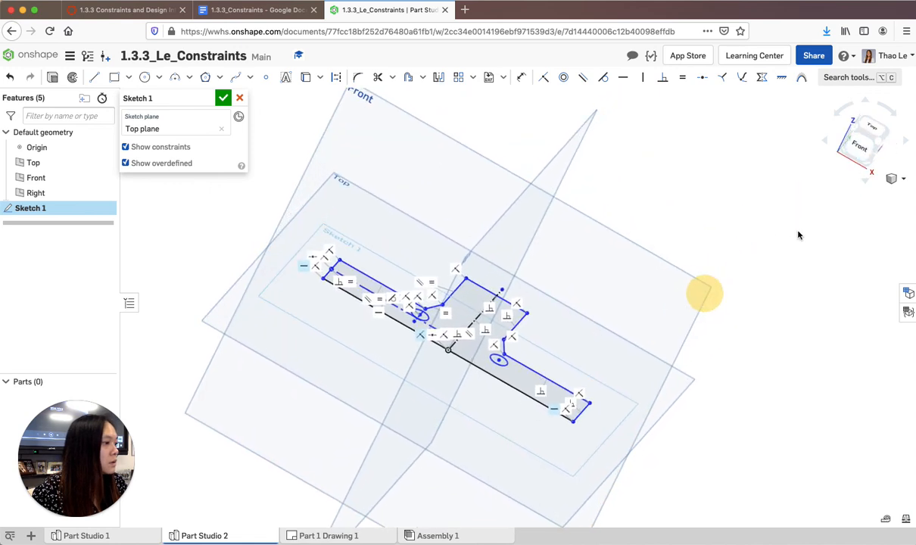
# Step: In the Top view, dimension the distance between the two vertical sides of the upper stem and set it to 1.5 in
pyautogui.click(871, 131)
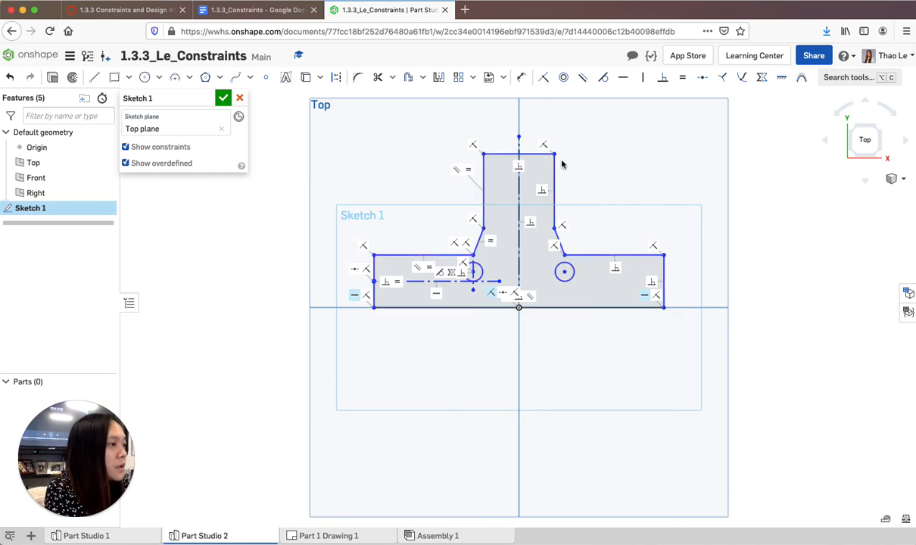
pyautogui.click(520, 77)
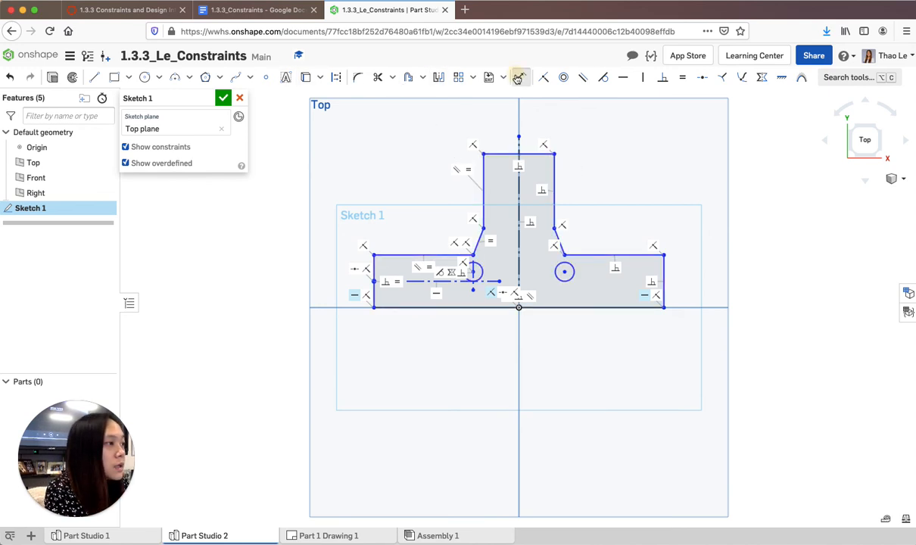
pyautogui.click(482, 163)
pyautogui.click(554, 184)
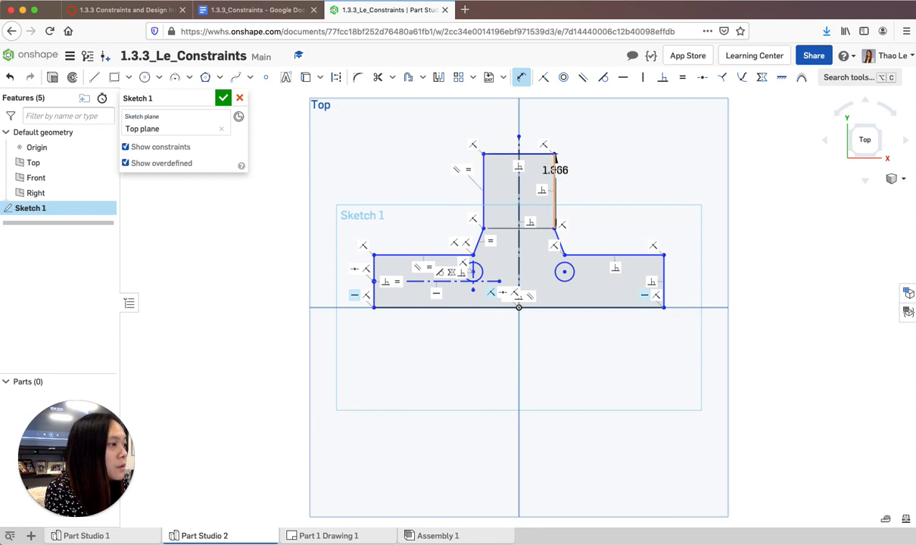
pyautogui.click(533, 125)
pyautogui.click(492, 111)
pyautogui.click(517, 115)
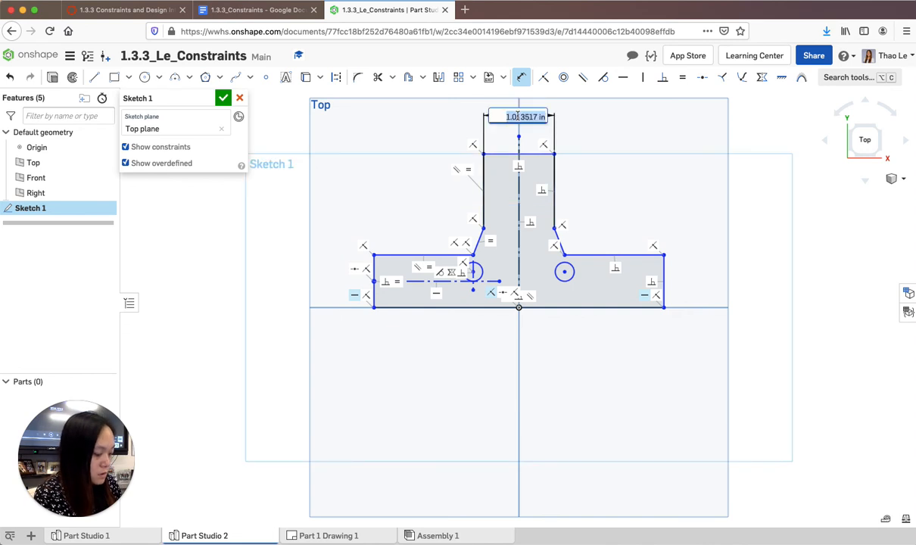
pyautogui.write('1.5')
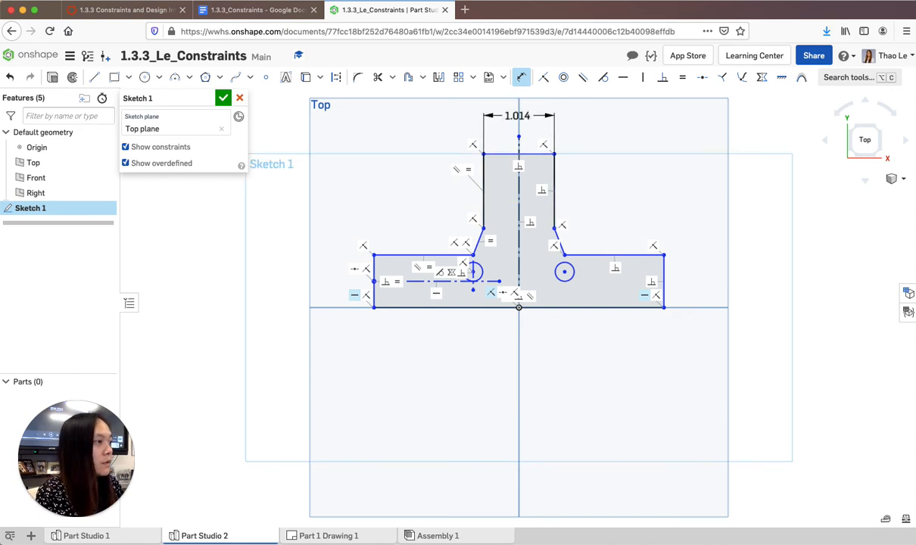
pyautogui.press('Return')
pyautogui.scroll(2, 547, 249)
pyautogui.scroll(-5, 565, 246)
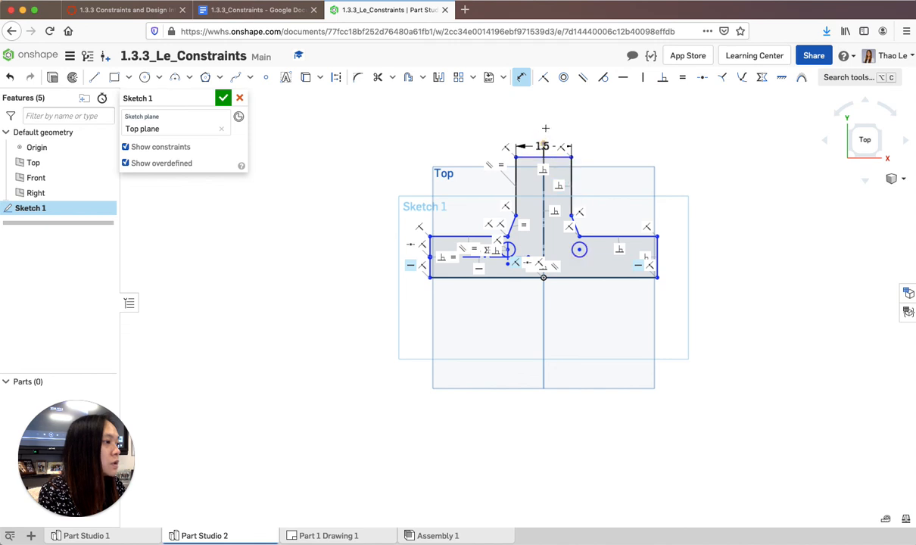
# Step: Switch to the Google Docs instructions and read Steps 11 to 14 on dimensions, the extrusion, the drawing and the conclusion questions
pyautogui.click(237, 17)
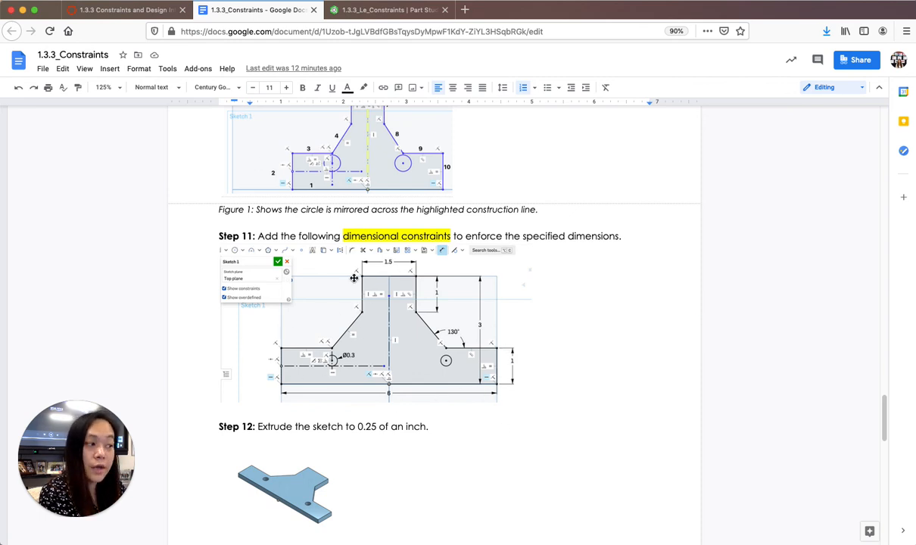
pyautogui.scroll(-1, 413, 261)
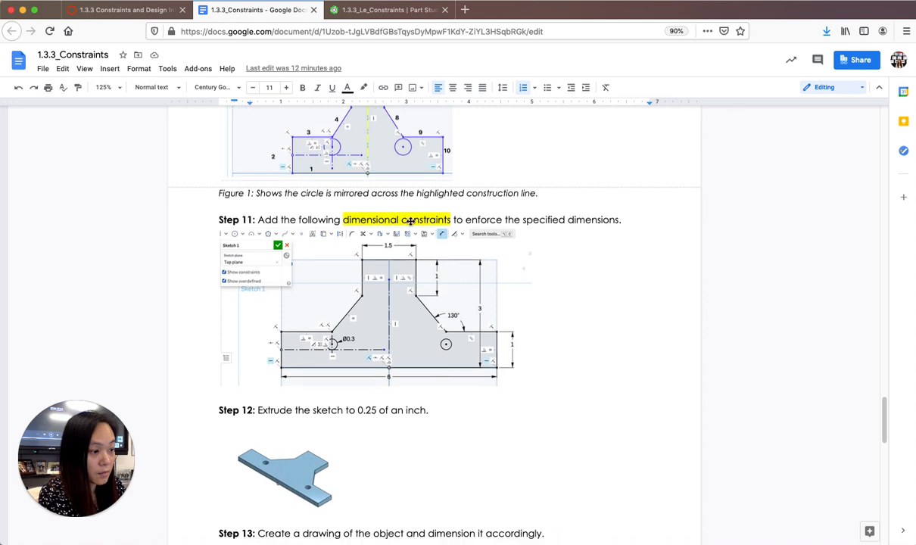
pyautogui.scroll(-5, 436, 216)
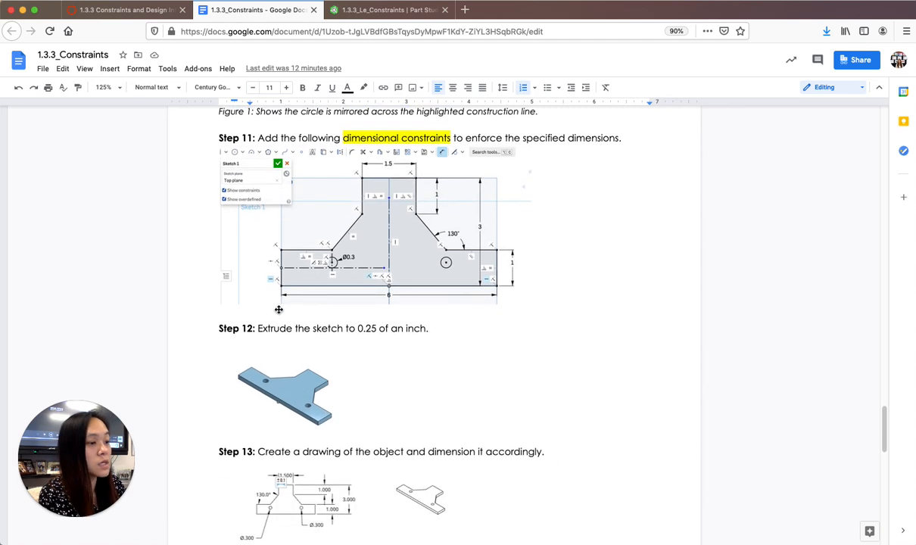
pyautogui.scroll(-1, 250, 317)
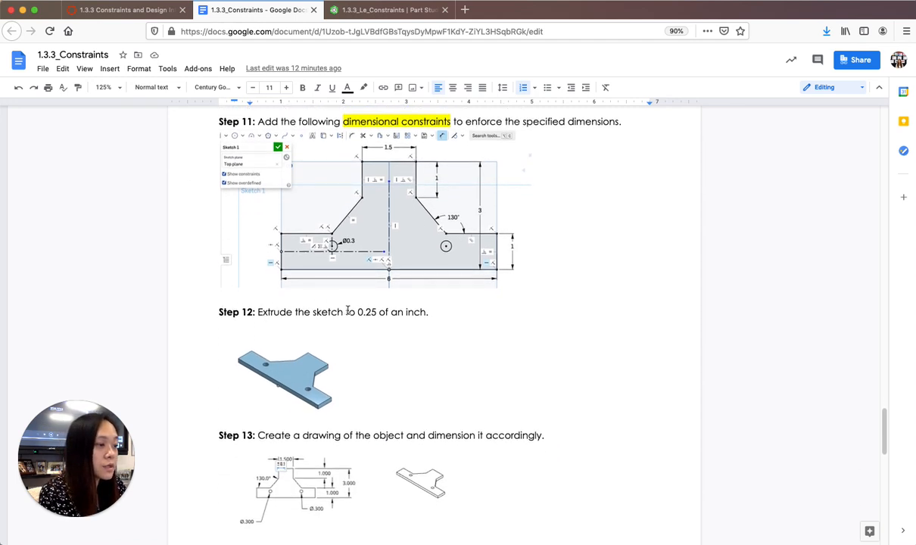
pyautogui.moveTo(429, 311); pyautogui.dragTo(306, 314)
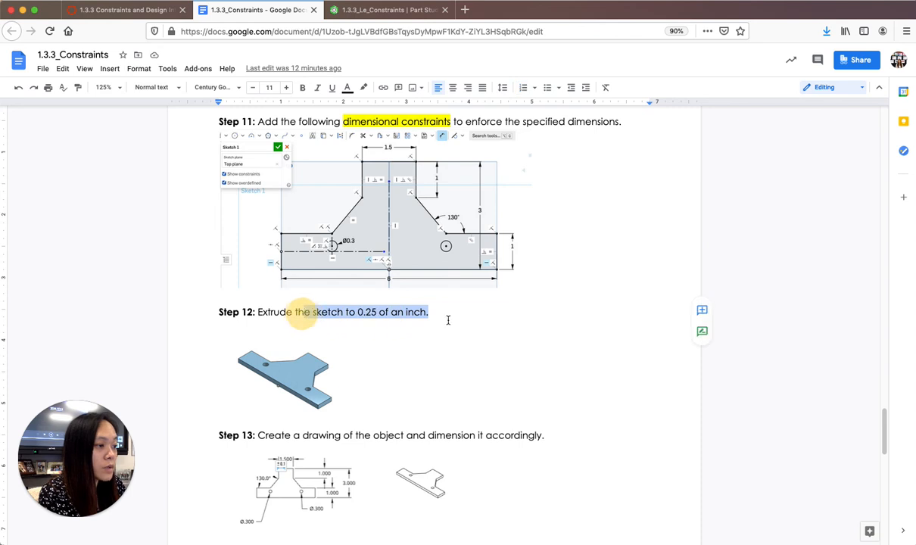
pyautogui.click(449, 320)
pyautogui.scroll(-2, 394, 323)
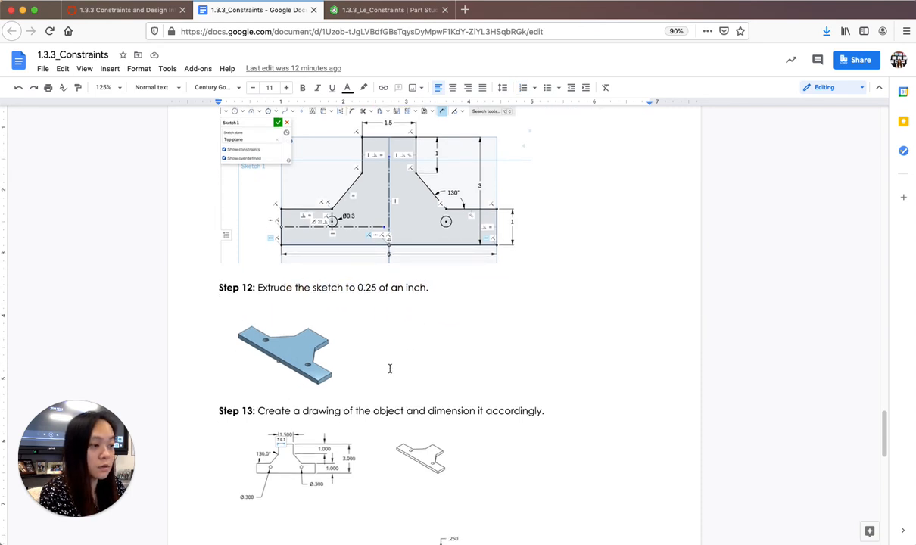
pyautogui.scroll(-5, 360, 373)
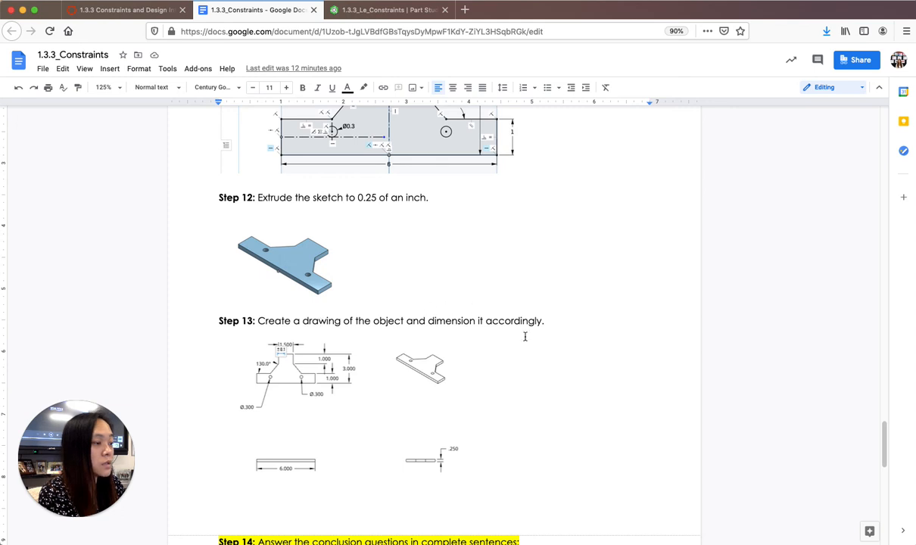
pyautogui.scroll(-8, 334, 358)
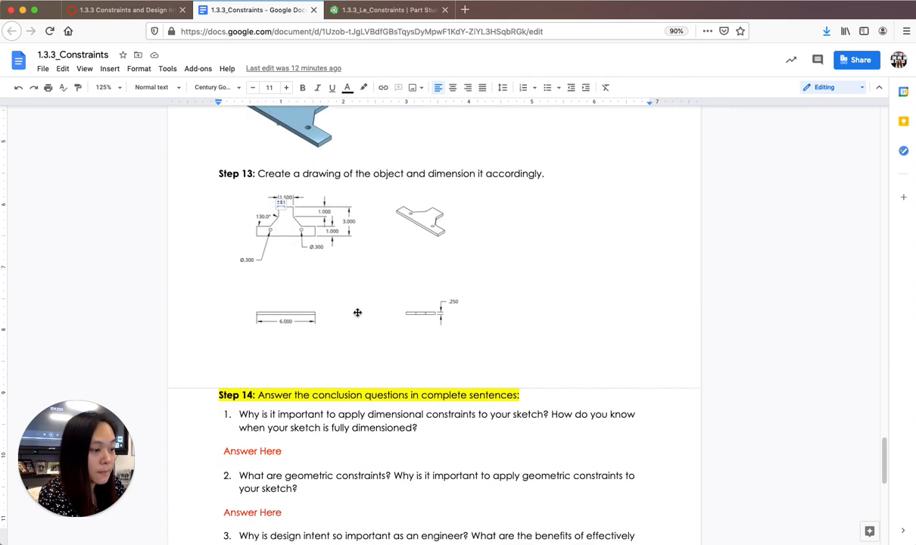
pyautogui.scroll(-8, 303, 318)
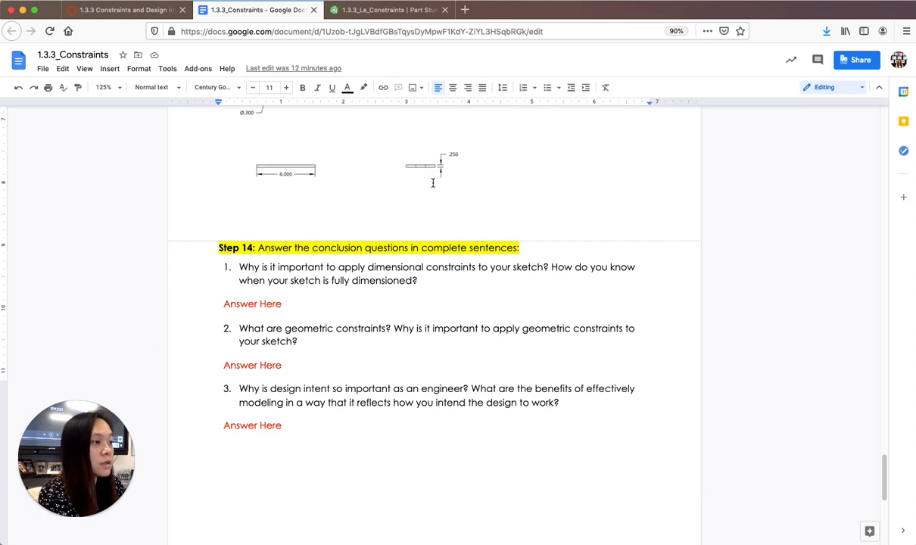
# Step: Return to Onshape, open Sketch 1 of Part Studio 1 for editing, view it from the top and show its constraints
pyautogui.click(356, 10)
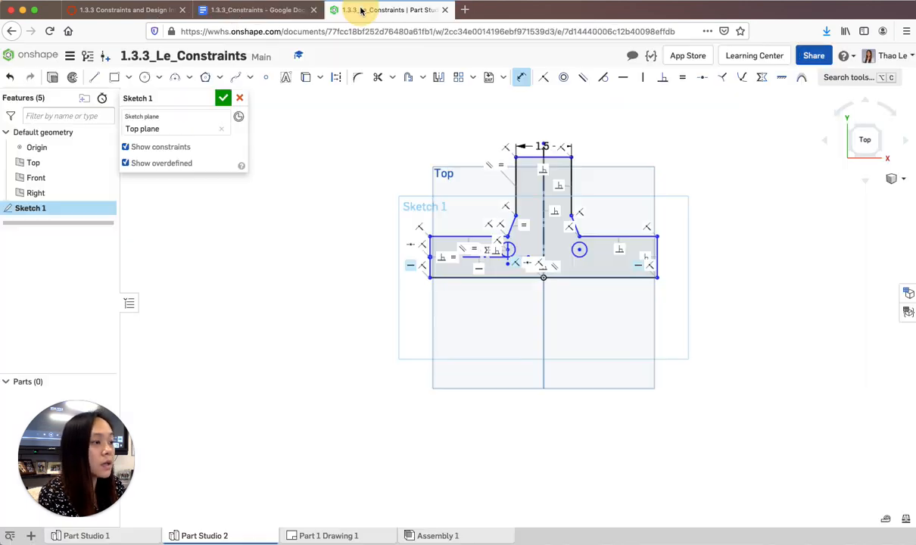
pyautogui.click(85, 536)
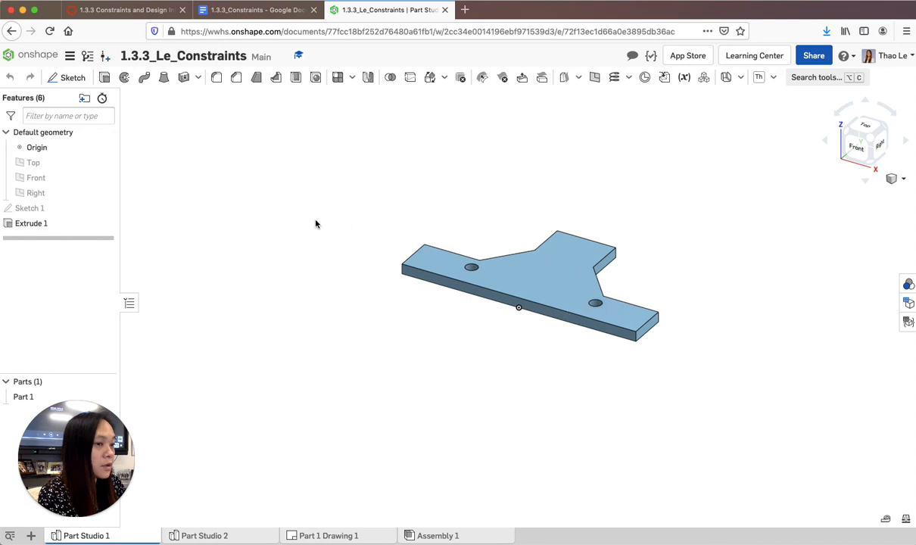
pyautogui.click(57, 210)
pyautogui.doubleClick(57, 210)
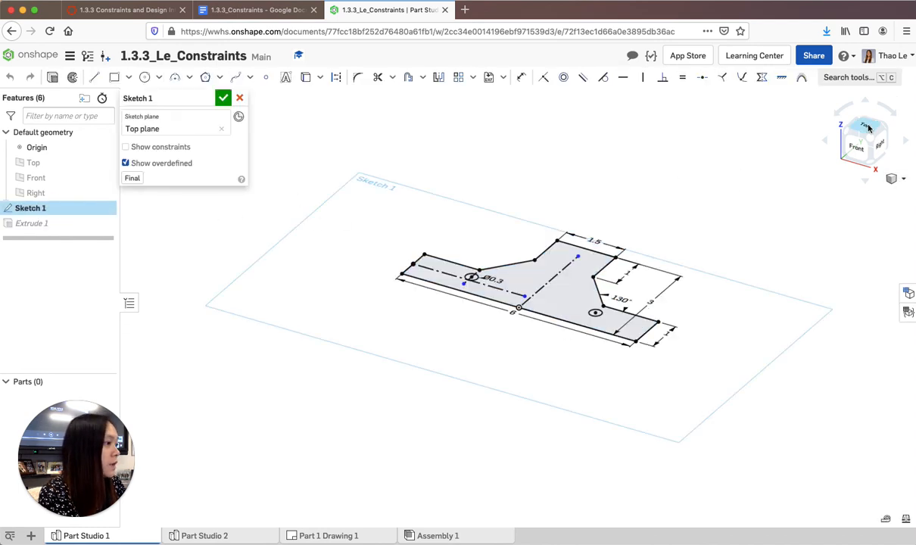
pyautogui.press('n')
pyautogui.click(152, 148)
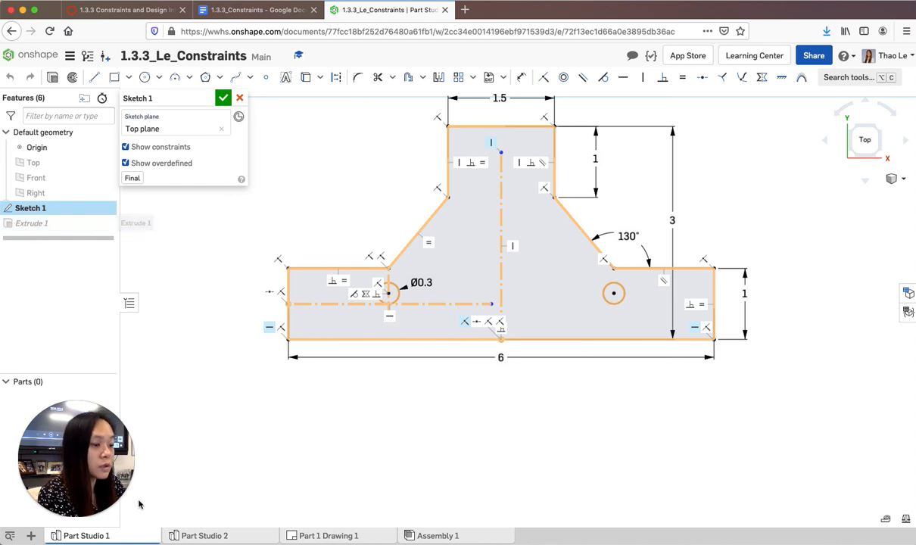
# Step: Open Part 1 Drawing 1 to examine the finished example drawing
pyautogui.click(321, 537)
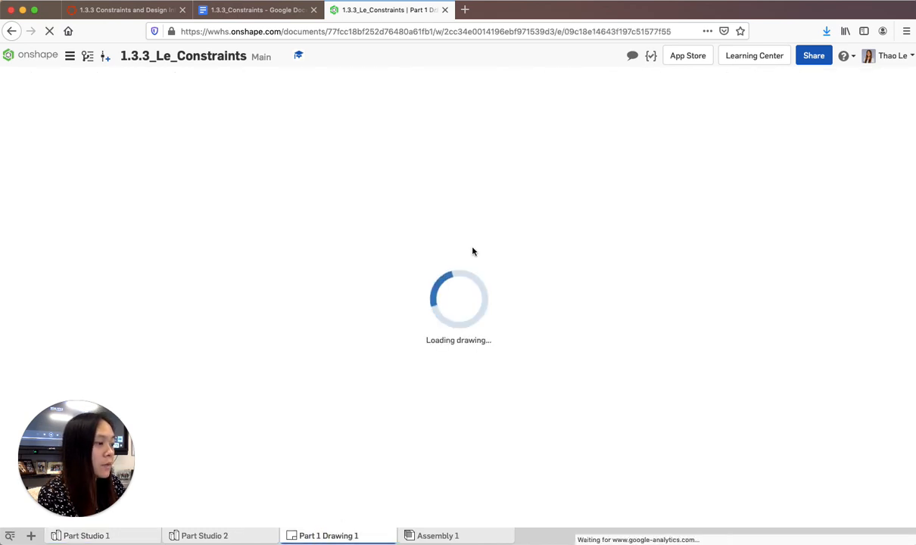